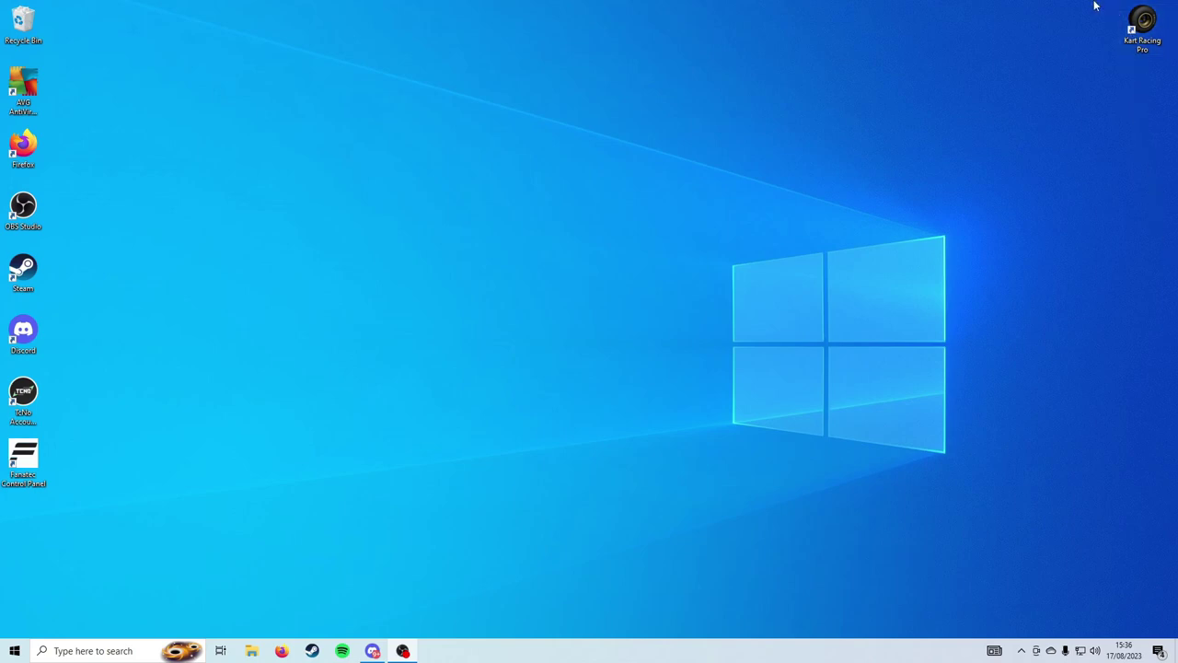
- Start Kart Racing Pro from its desktop shortcut so it launches through Steam
mouse_move(1096, 4)
left_mouse_down()
mouse_move(1162, 52)
mouse_move(1166, 69)
left_mouse_up()
left_click(1165, 68)
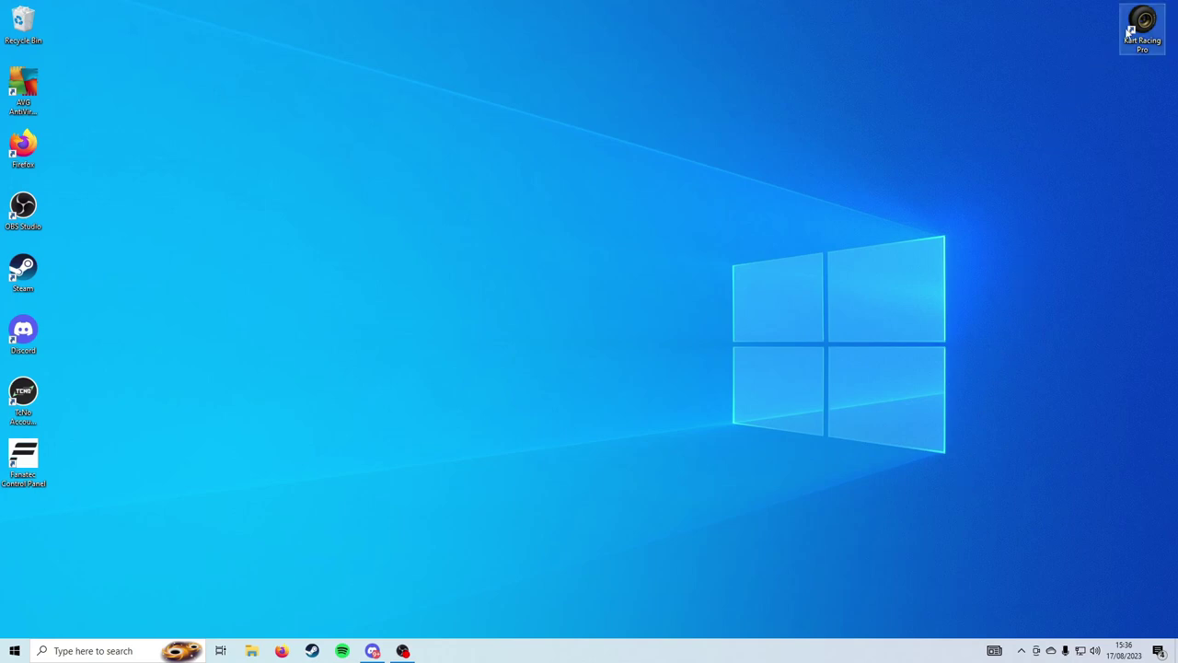
double_click(1131, 32)
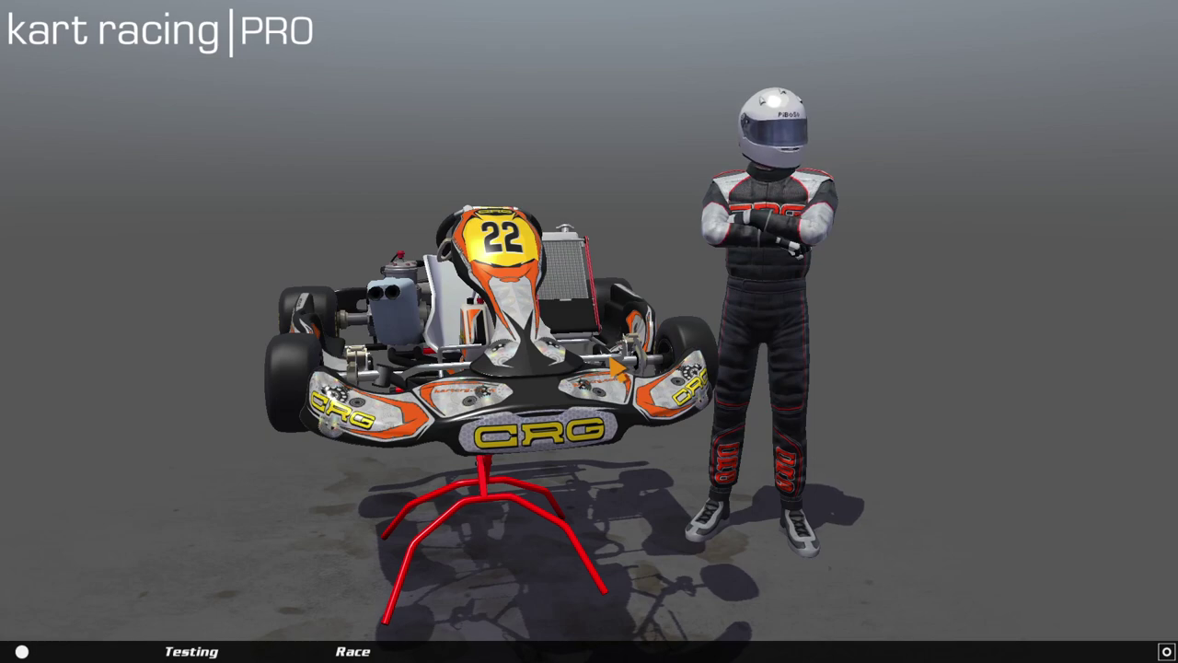
- Lower Master Volume from 50% to 10% on the Misc settings tab and save
left_click(37, 649)
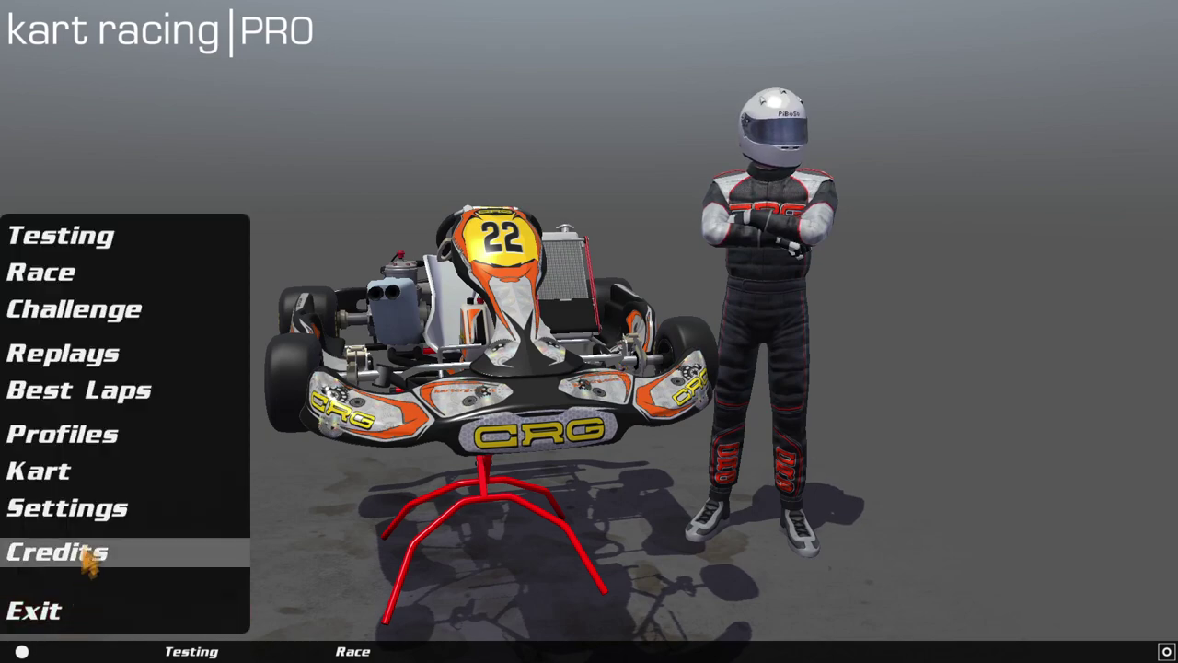
left_click(117, 505)
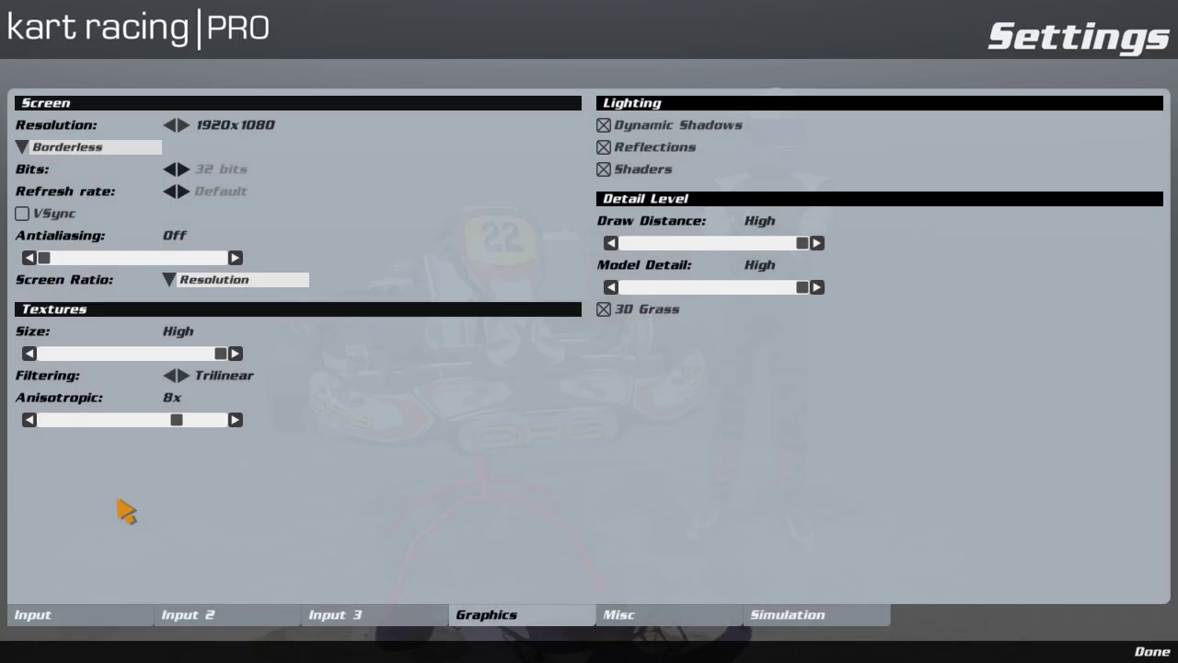
left_click(116, 613)
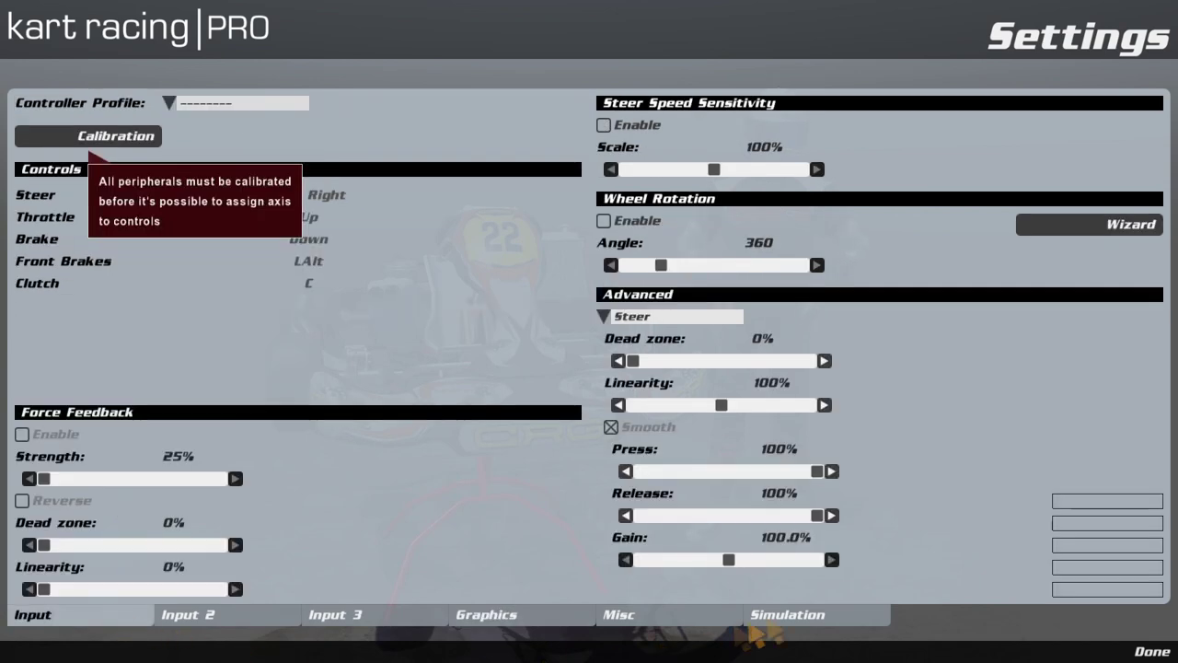
left_click(823, 622)
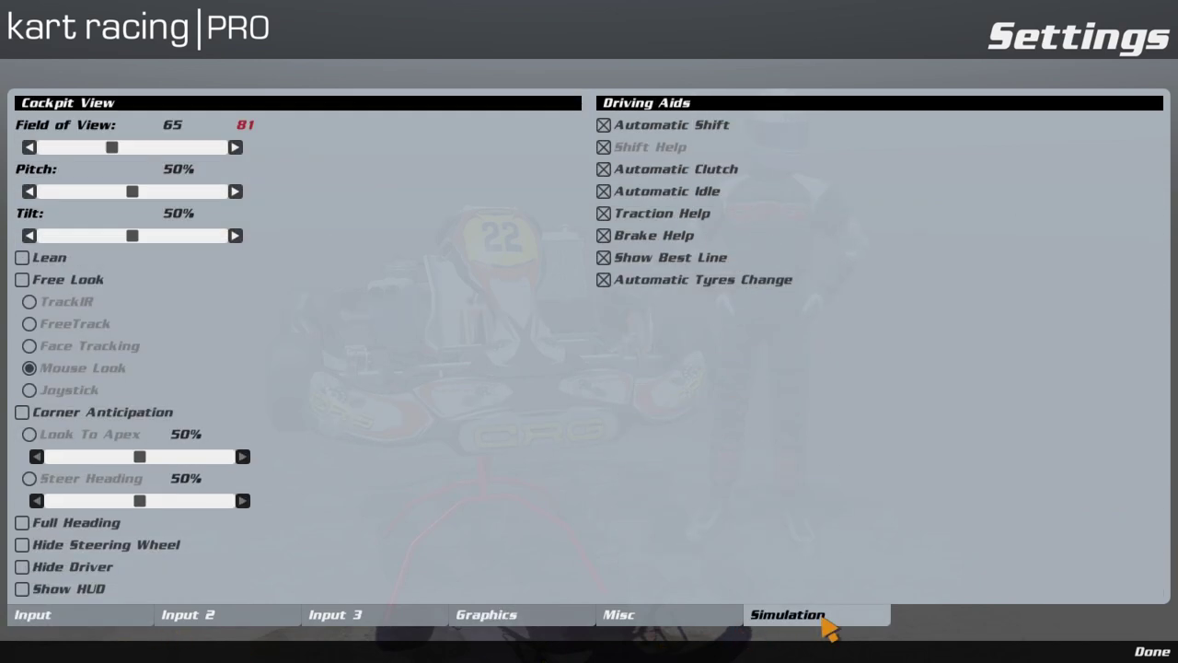
left_click(637, 624)
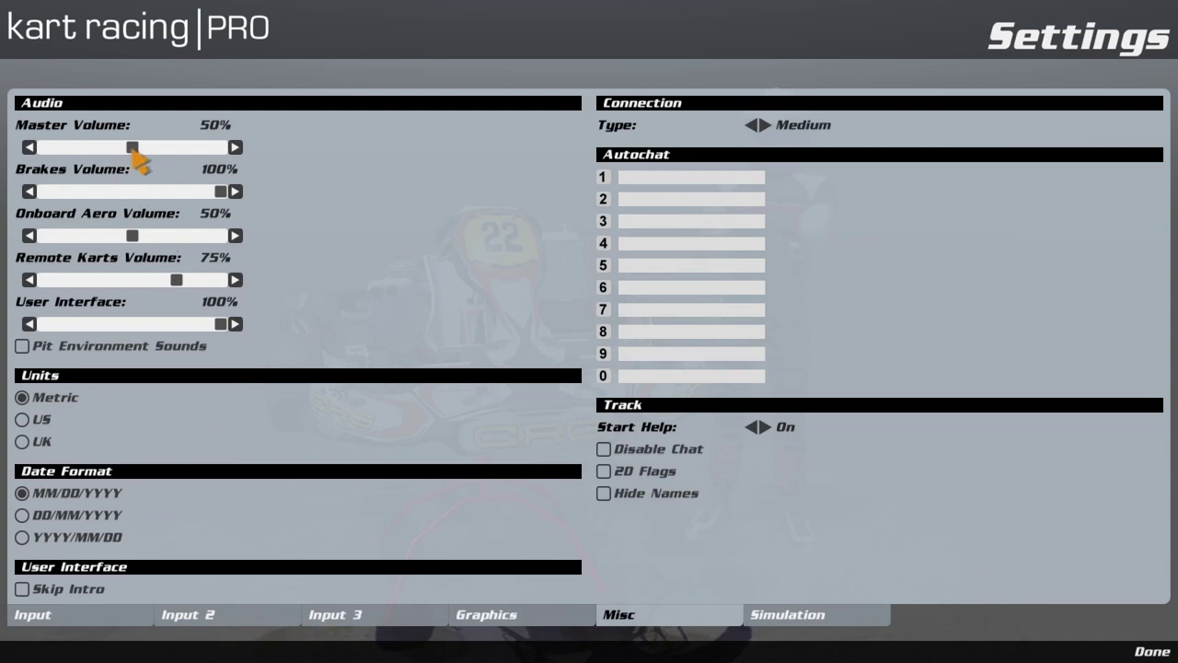
left_click_drag(136, 153, 63, 154)
left_click(1151, 651)
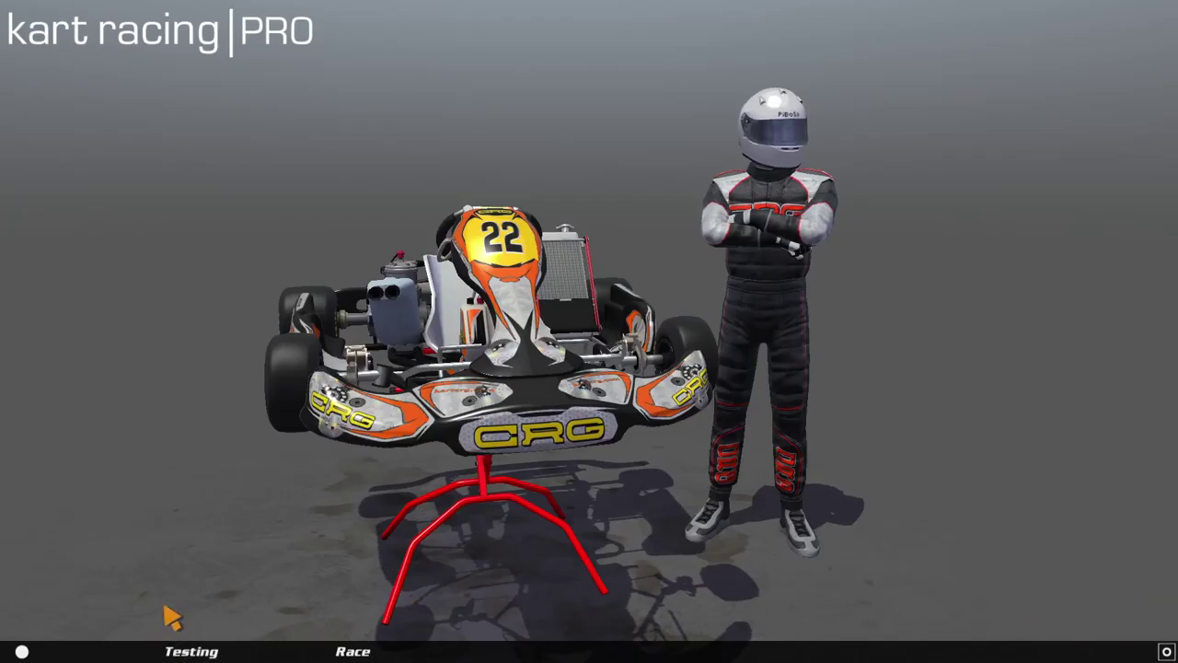
mouse_move(53, 574)
left_click(93, 444)
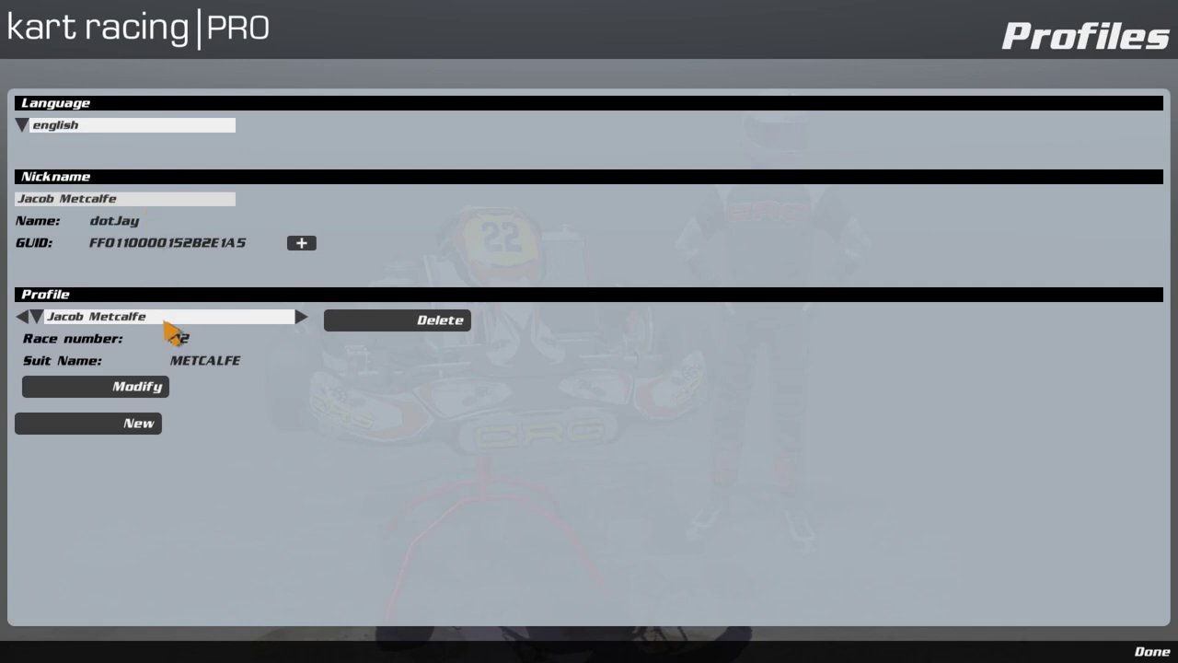
left_click(153, 392)
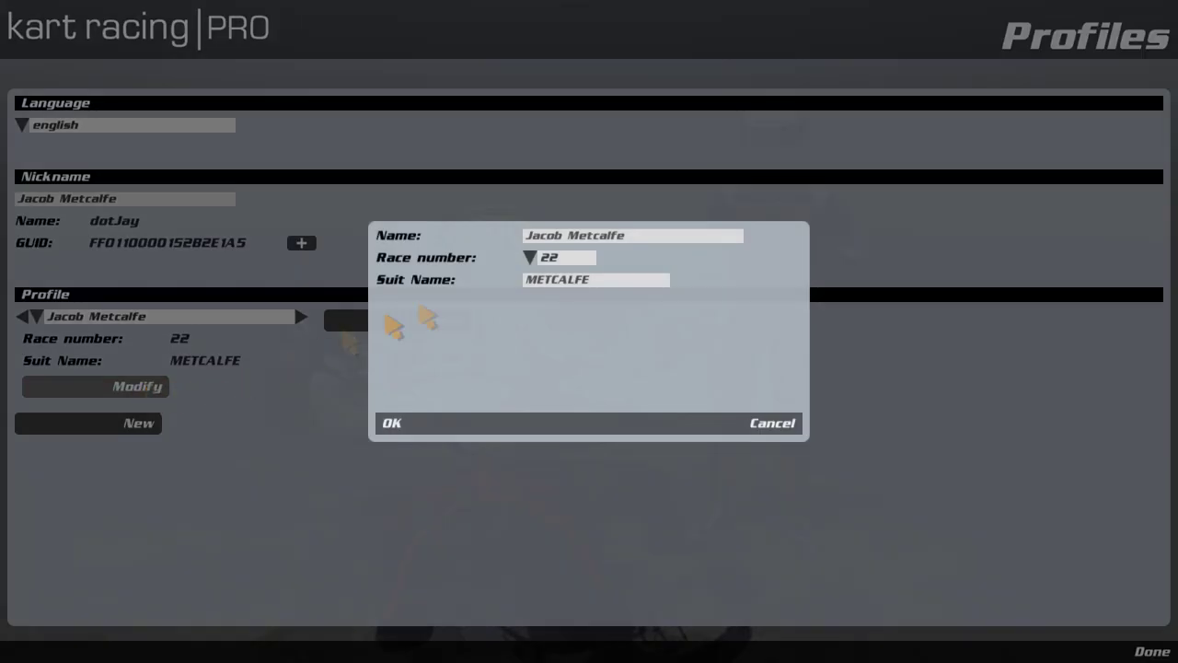
left_click(615, 236)
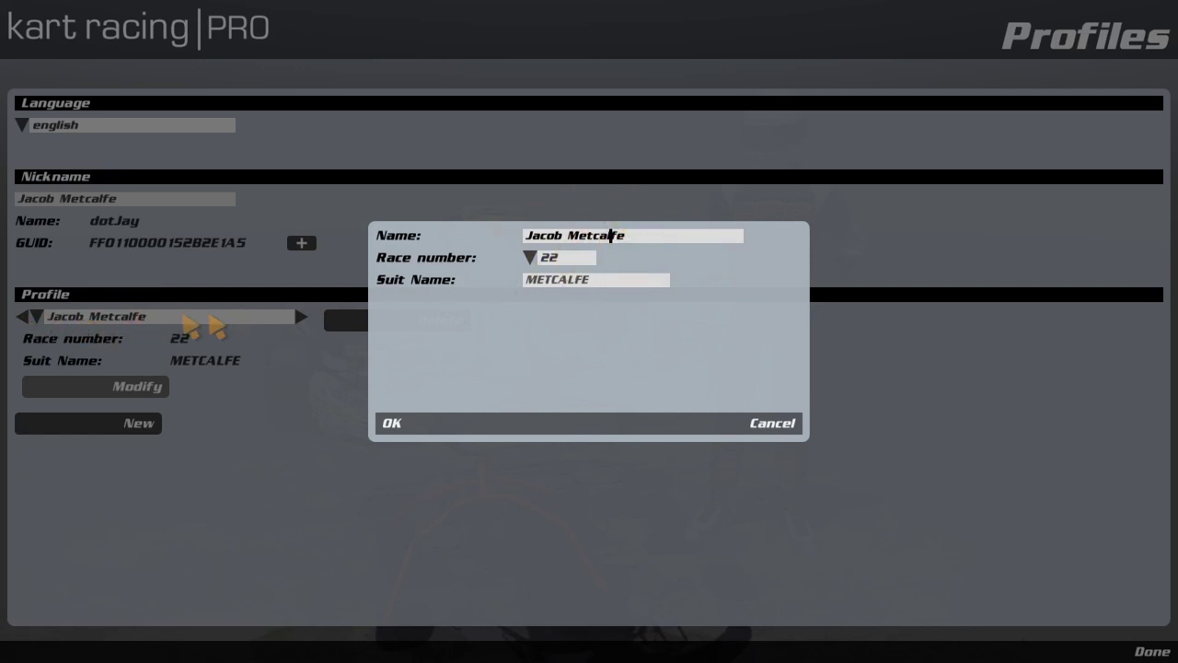
left_click(552, 261)
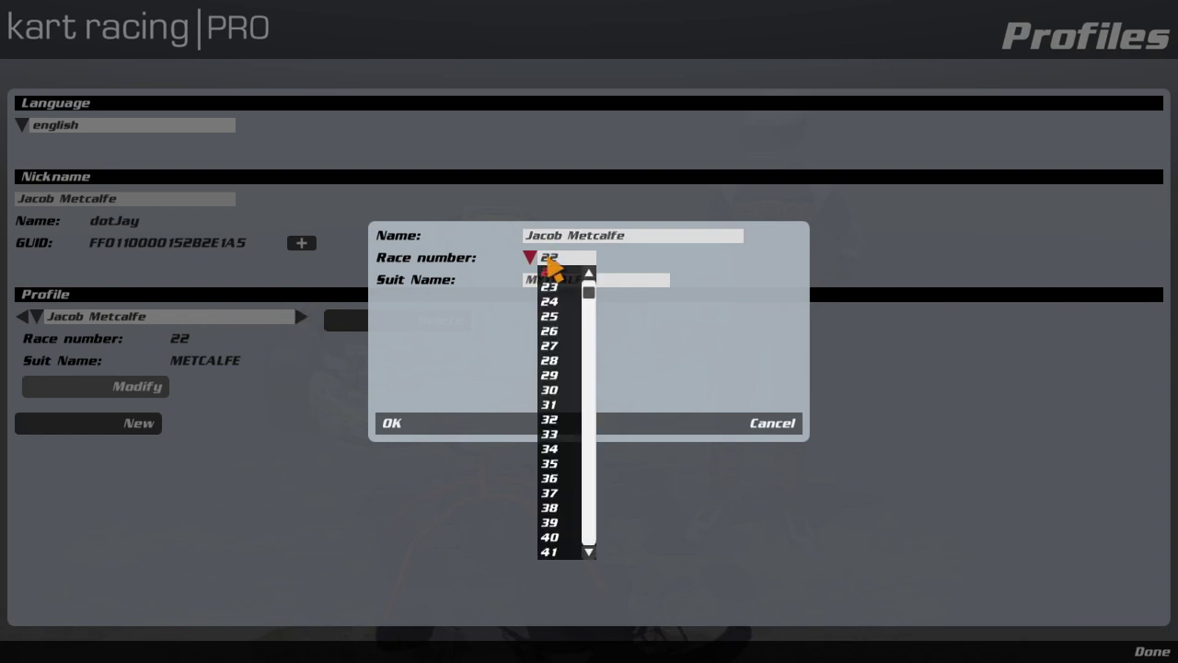
scroll(559, 316, "down", 2)
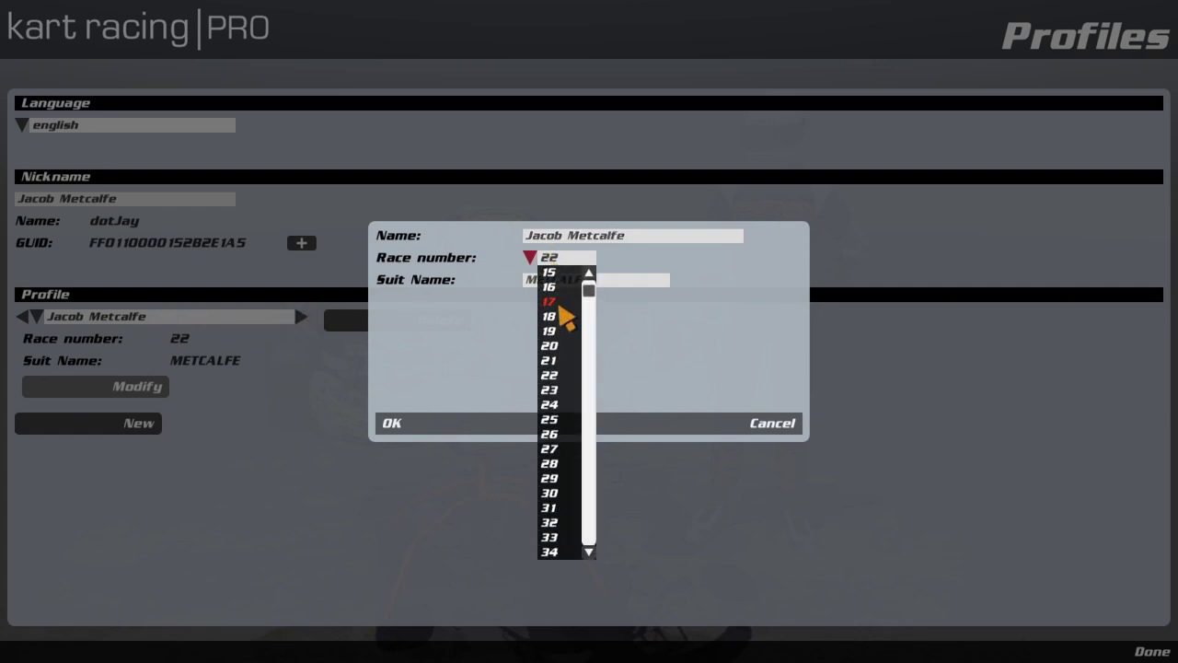
left_click(720, 278)
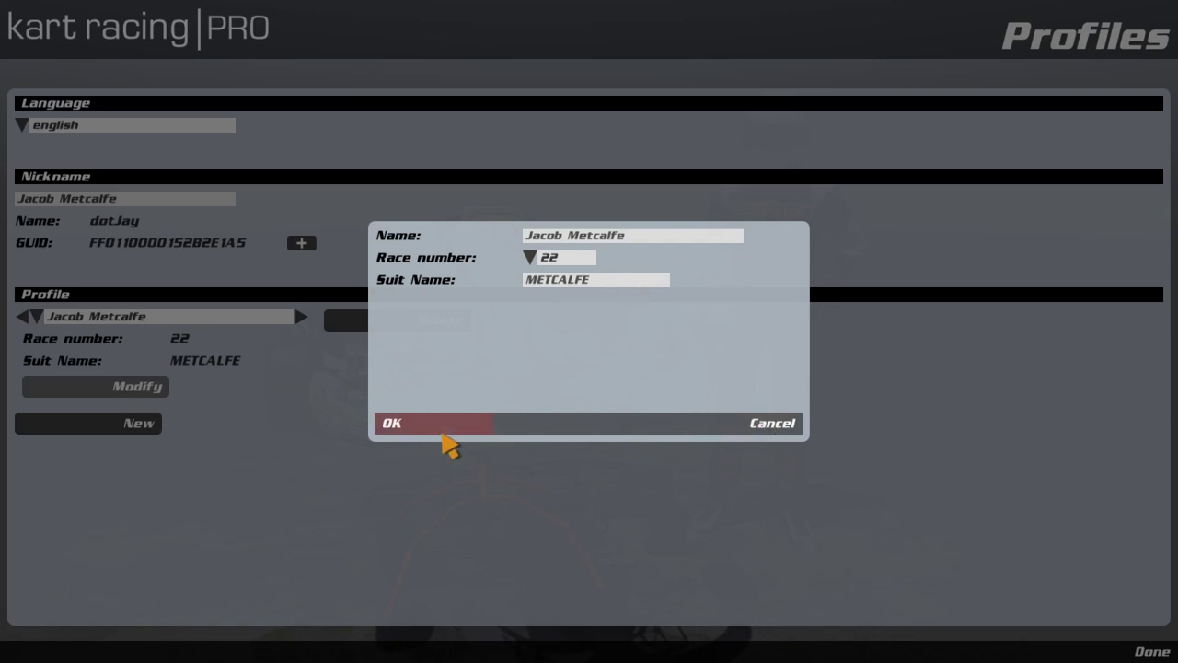
left_click(446, 429)
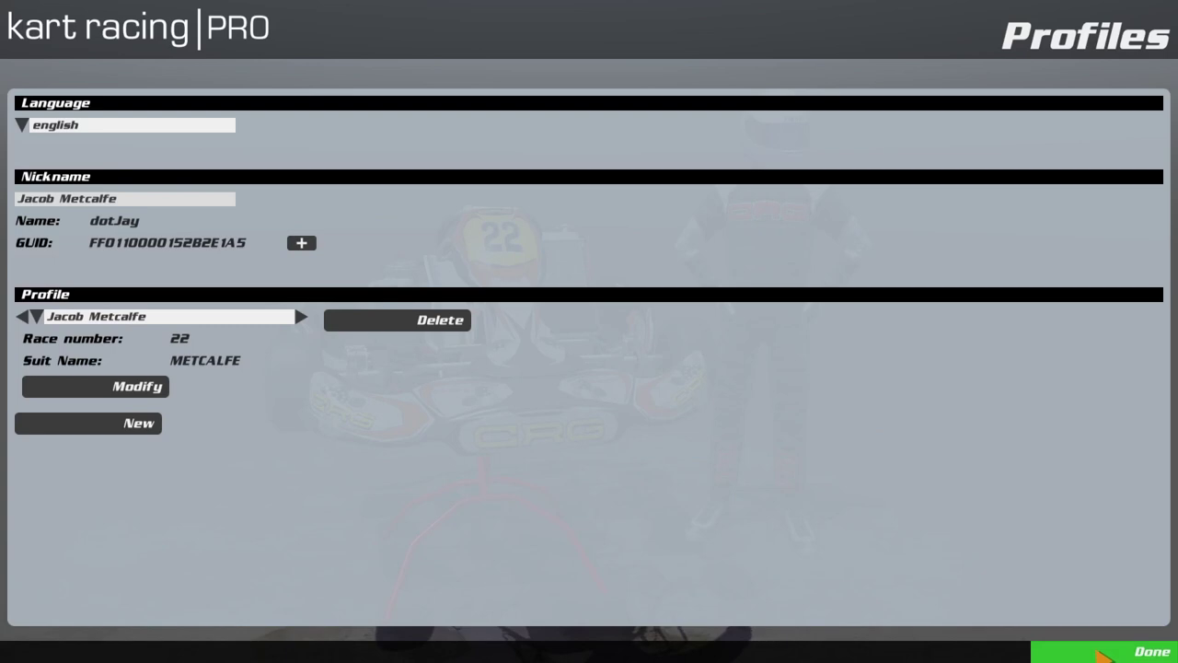
left_click(1101, 654)
mouse_move(28, 651)
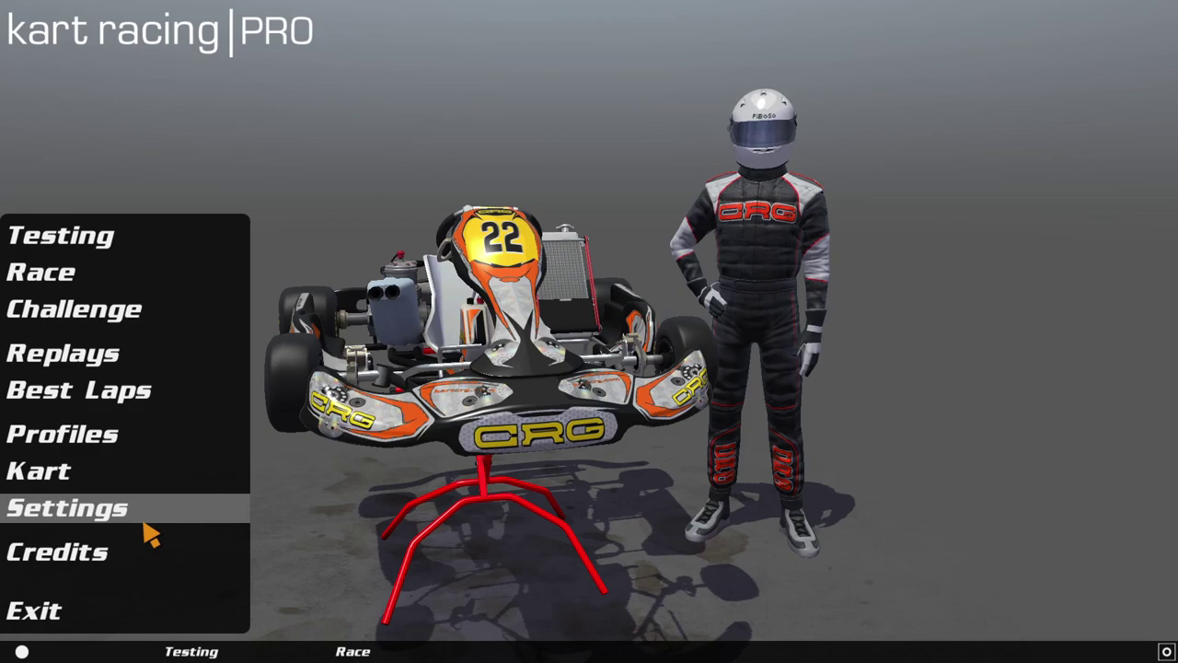
- Run Input axis calibration for the FANATEC Wheel controller across its full range and accept it
left_click(145, 524)
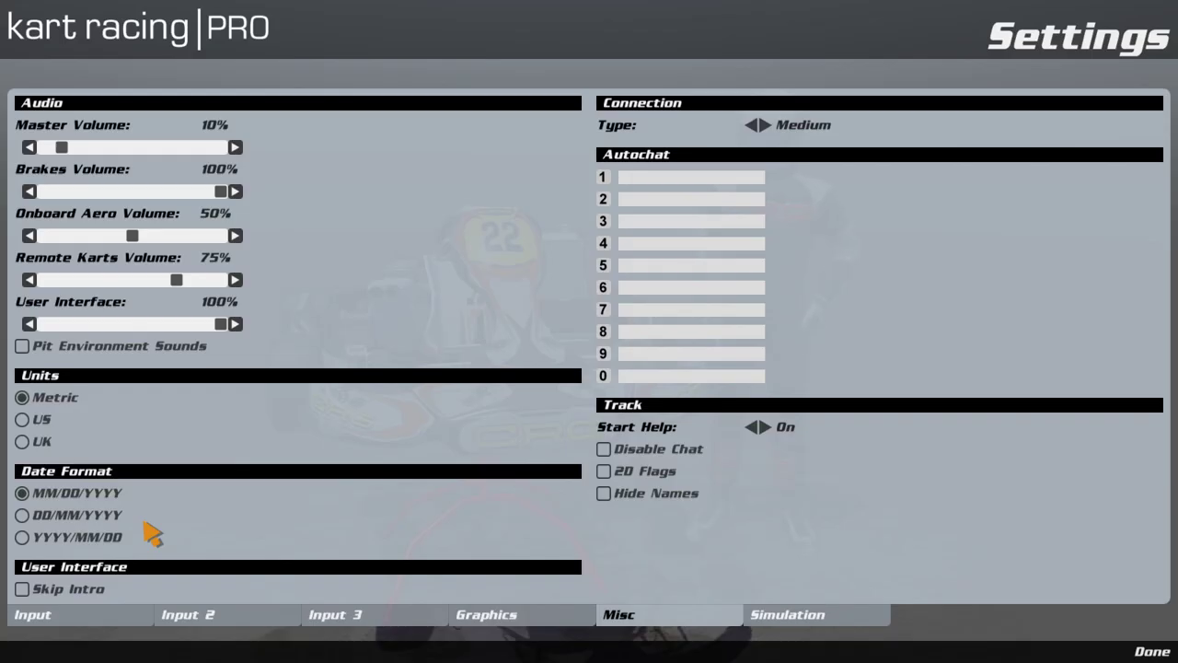
left_click(121, 613)
left_click(134, 154)
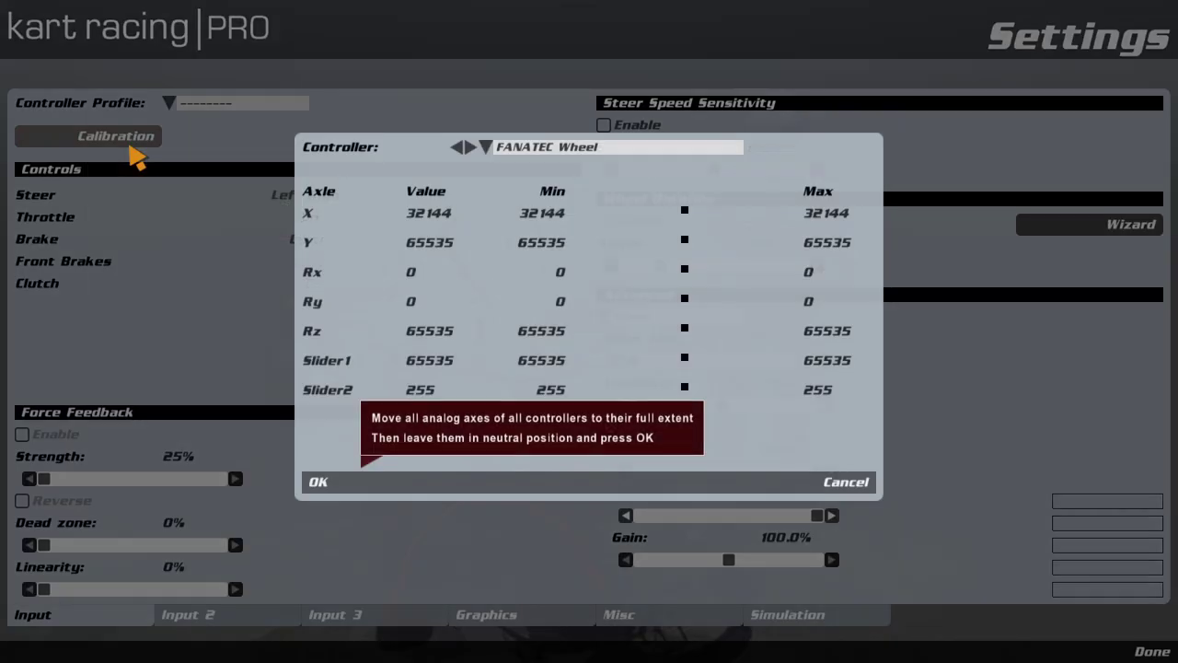
left_click(589, 152)
left_click(591, 174)
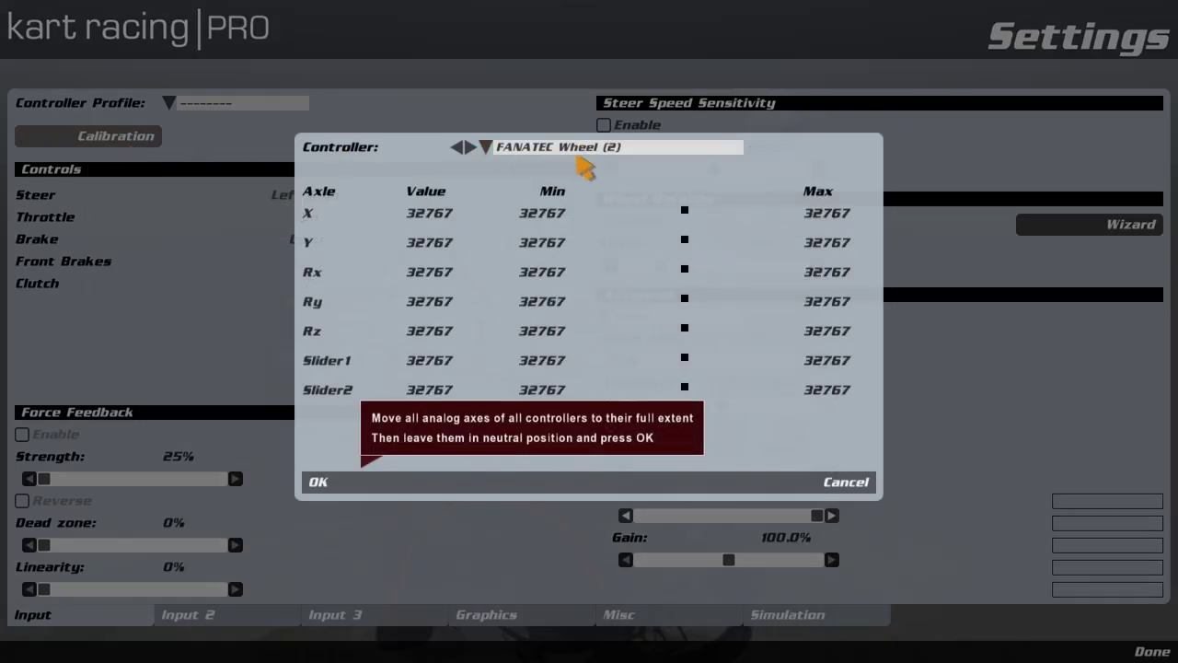
left_click(587, 152)
left_click(585, 166)
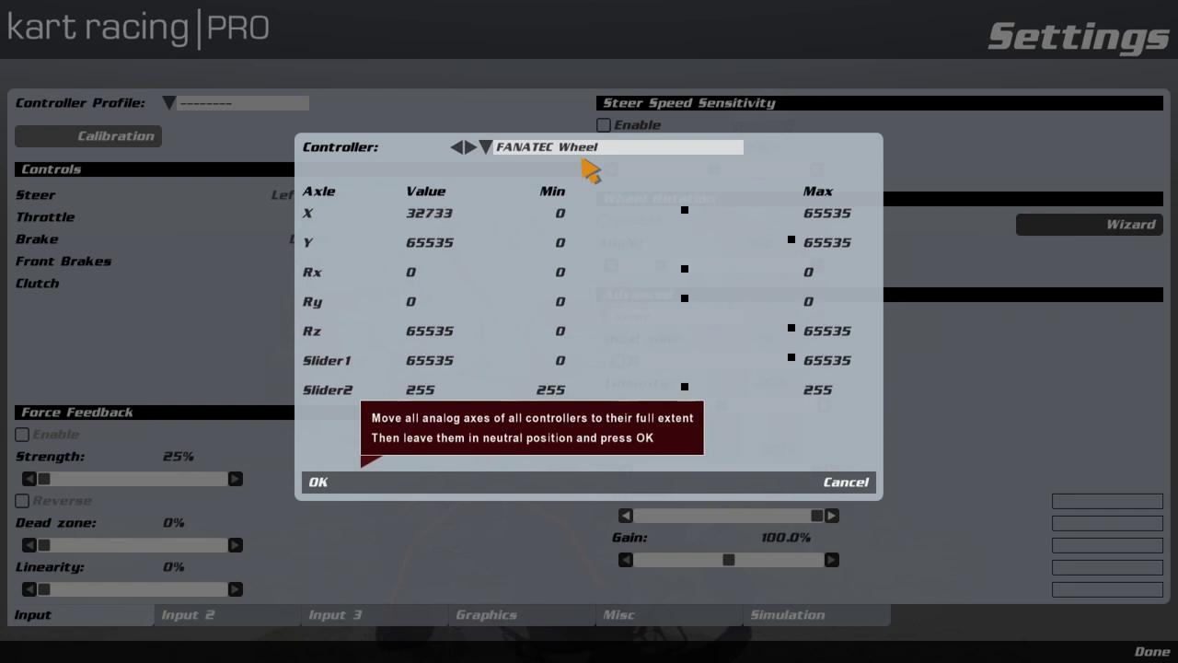
left_click(345, 486)
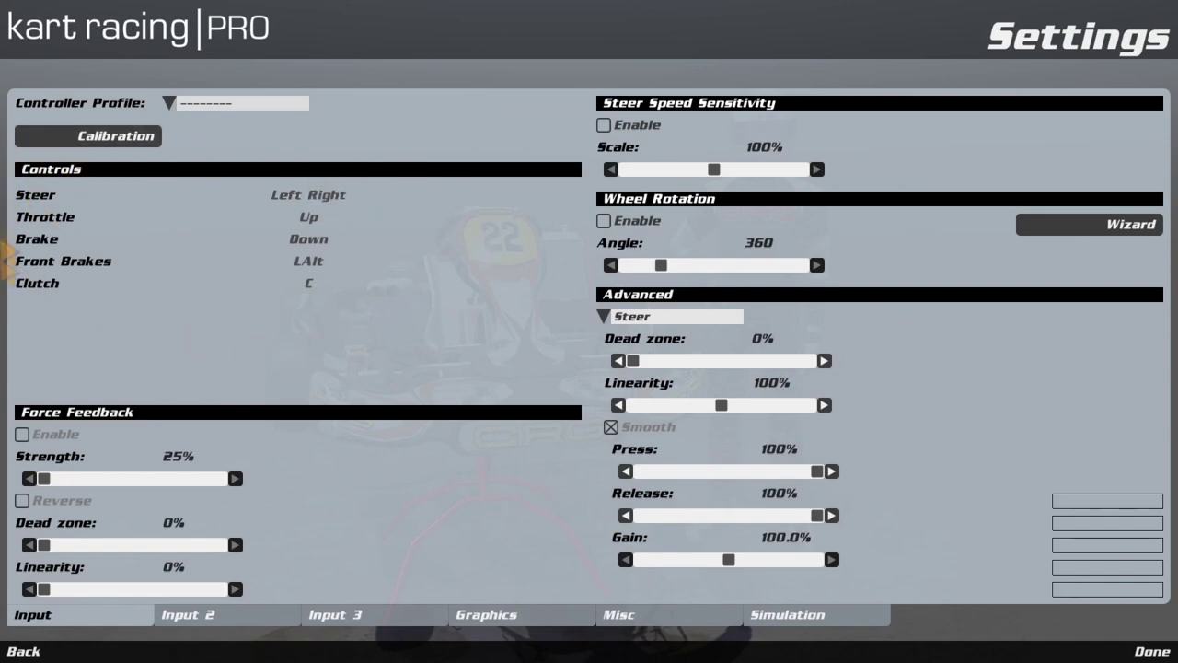
- Bind steer, throttle and brake to wheel axes 1, 2 and 5, and set force feedback to 25%
left_click(347, 196)
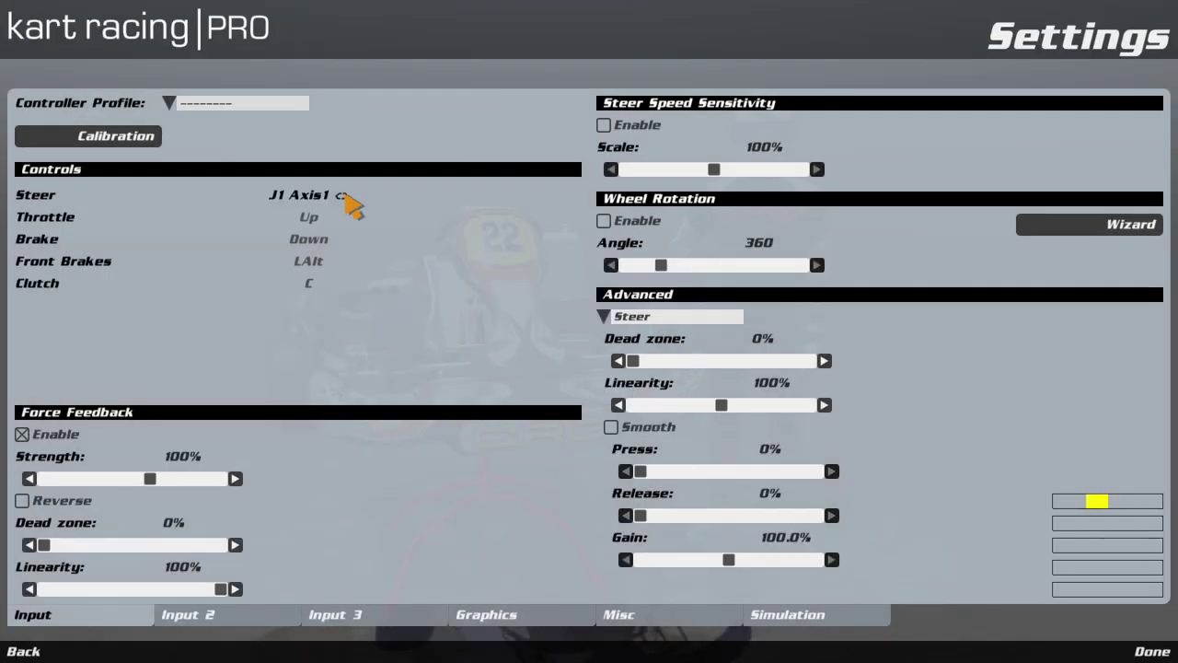
left_click(346, 221)
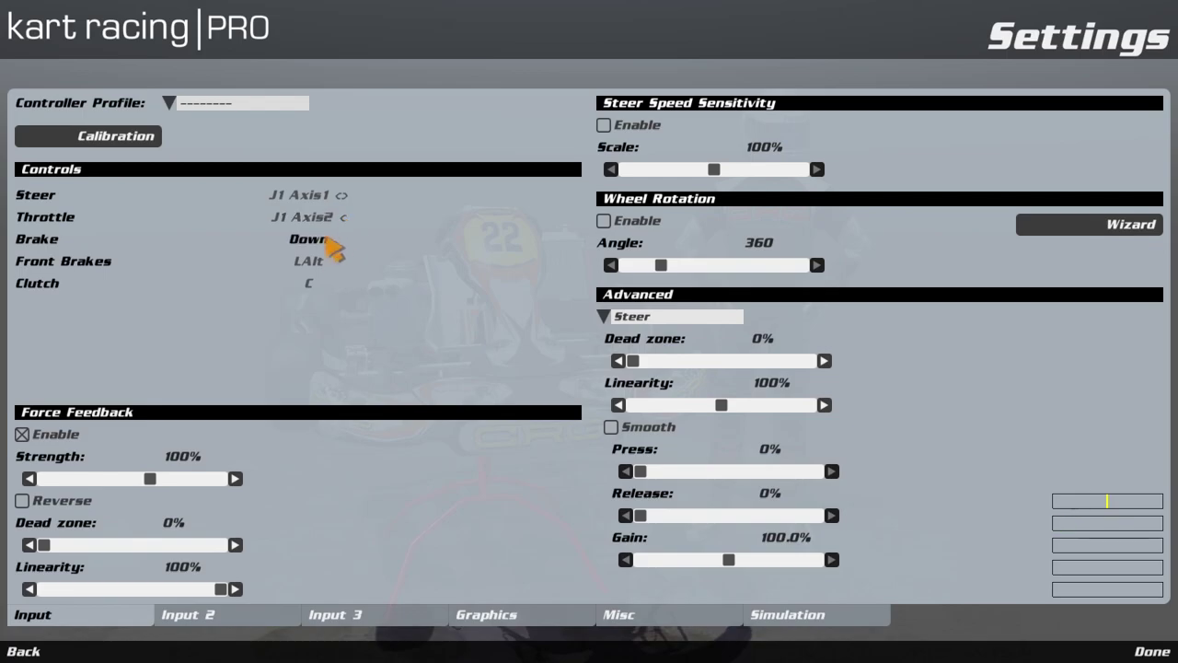
left_click(318, 244)
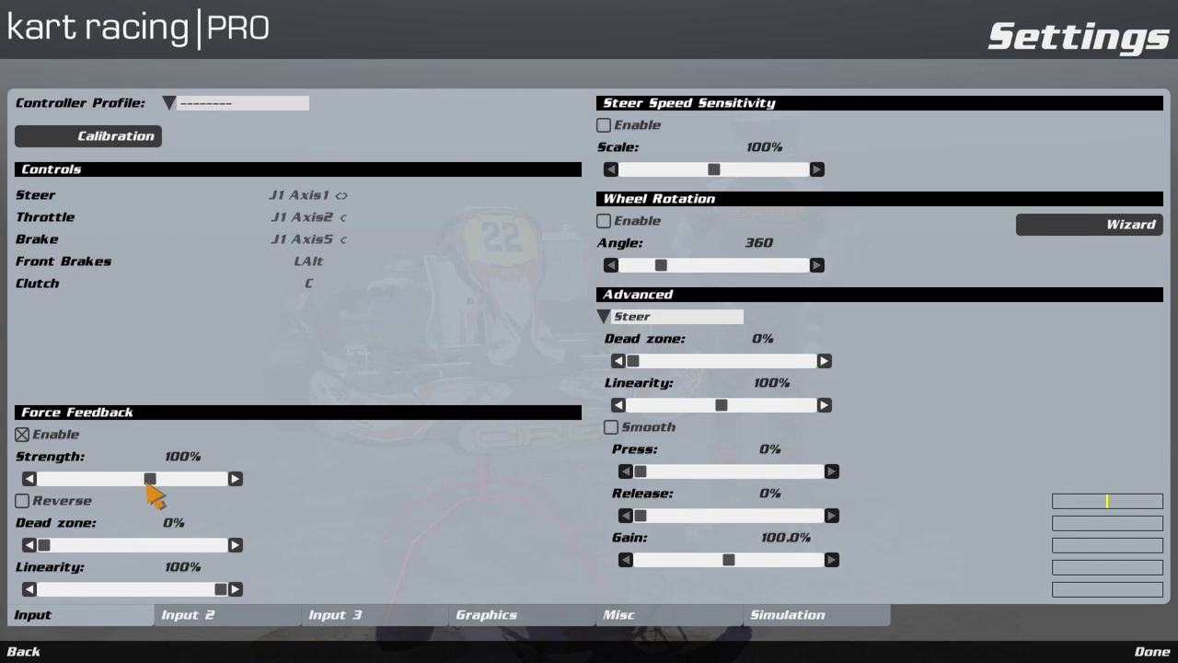
mouse_move(149, 486)
left_mouse_down()
mouse_move(116, 500)
mouse_move(3, 505)
left_mouse_up()
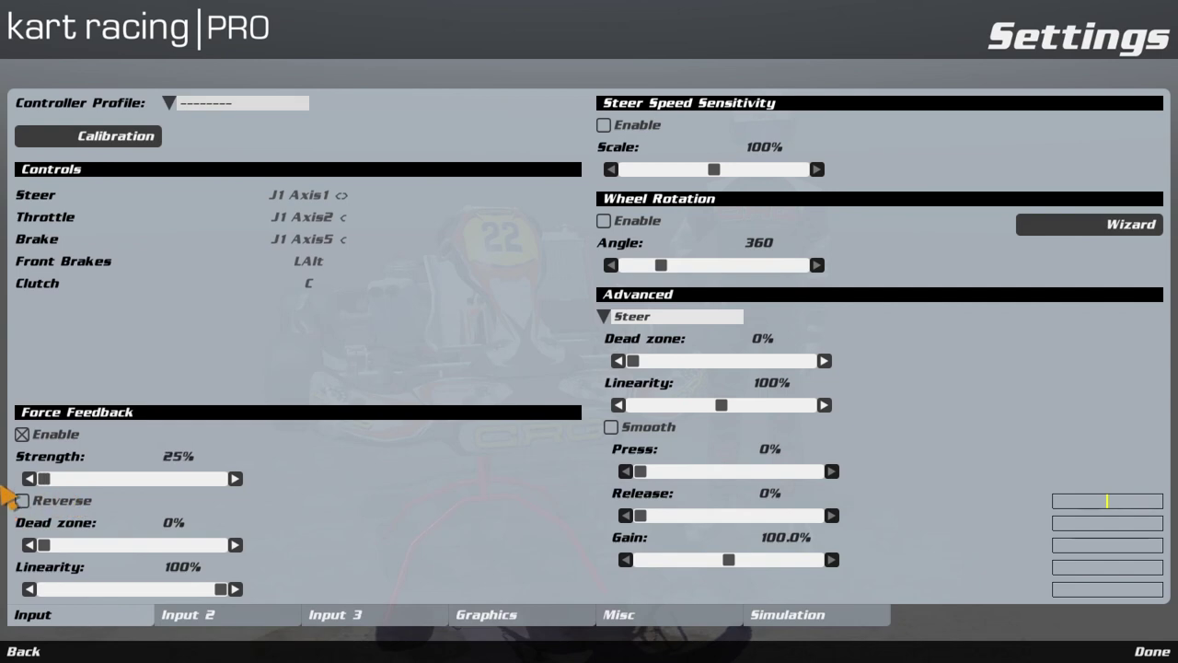
left_click(1047, 247)
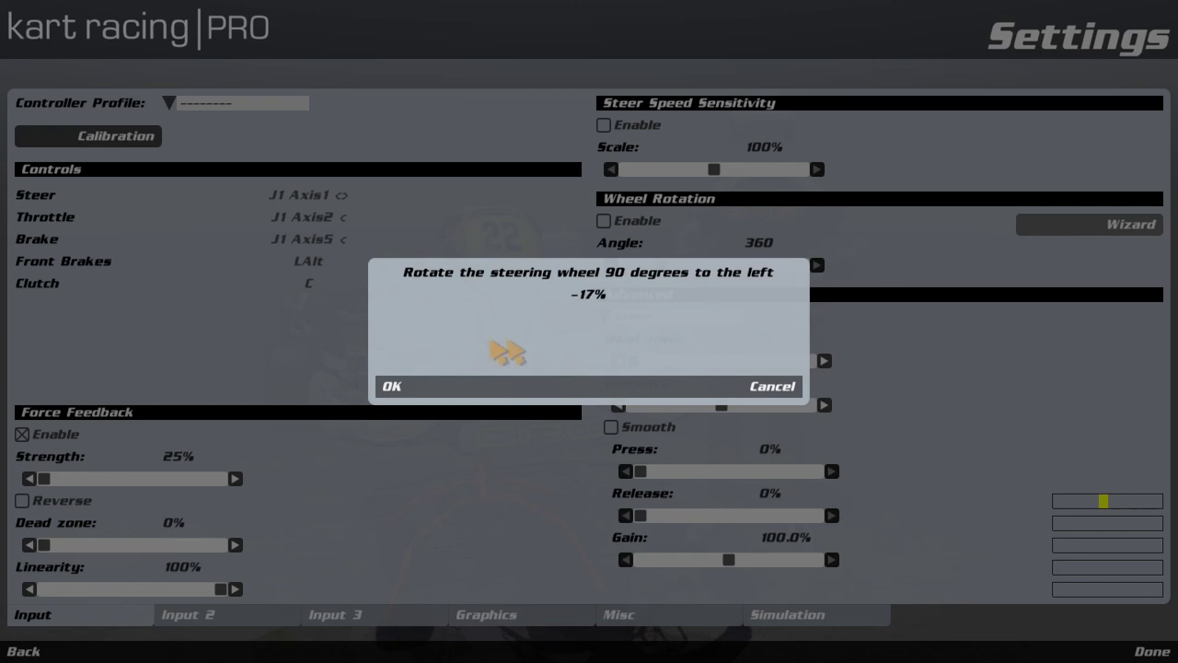
- Finish the wheel rotation wizard with 90° left and right turns, giving 1050 degrees rotation
left_click(416, 381)
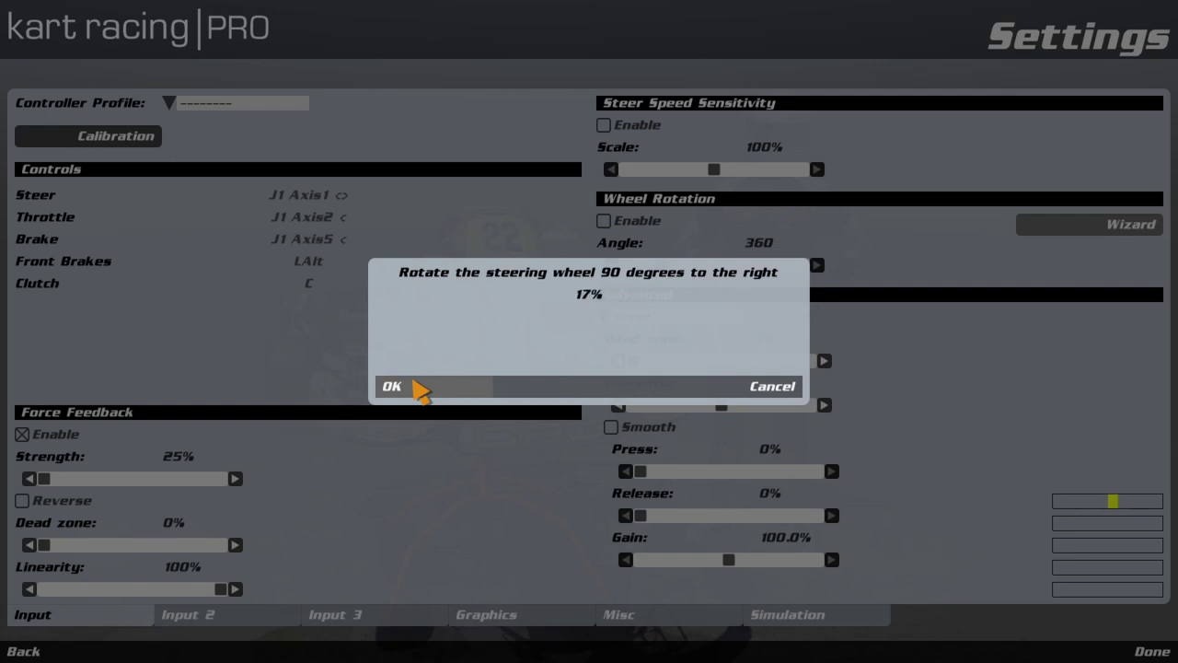
left_click(415, 381)
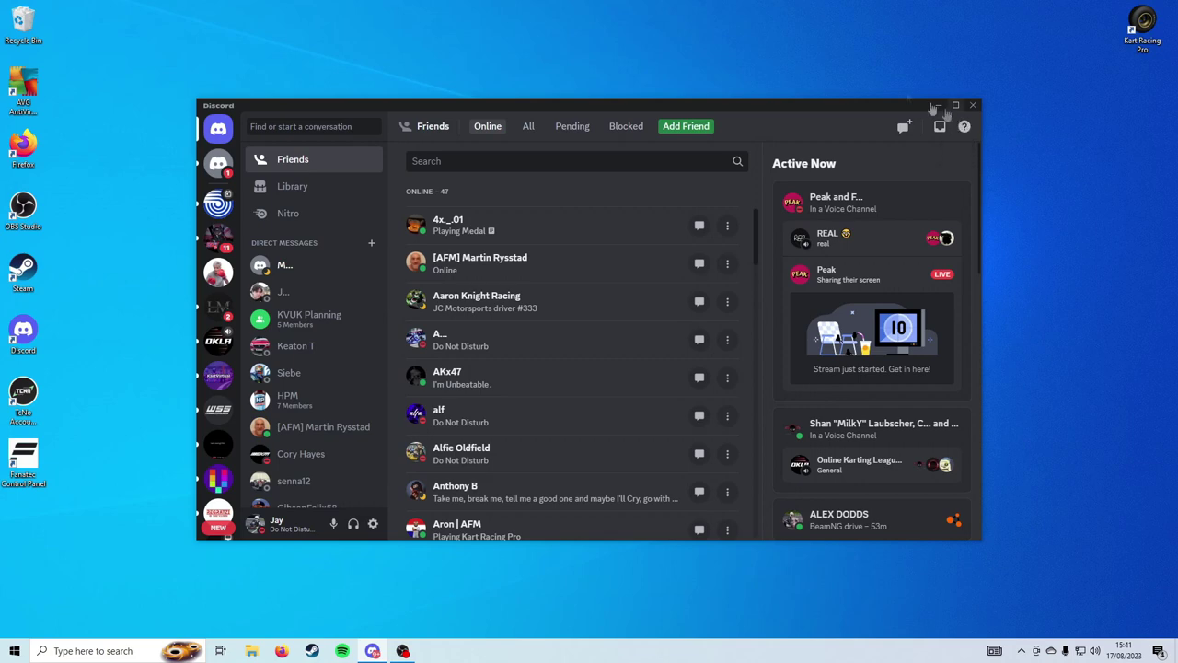
- Open the KartVirtual server's #downloads channel and maximise the Discord window
left_click(219, 378)
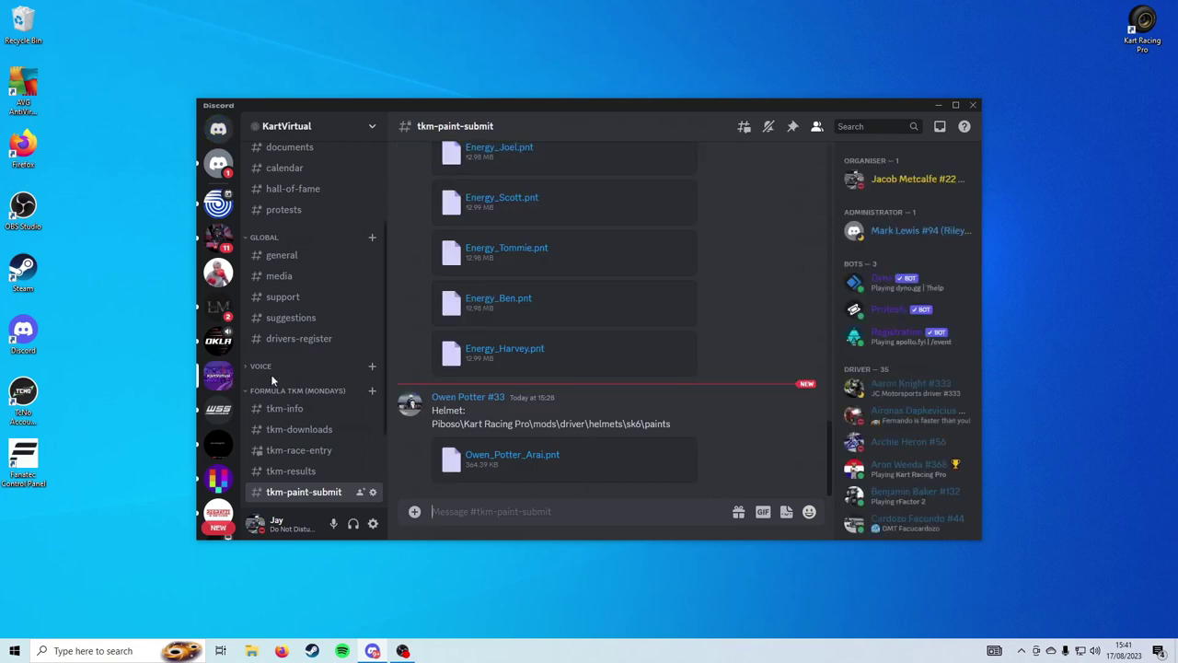
scroll(337, 387, "up", 3)
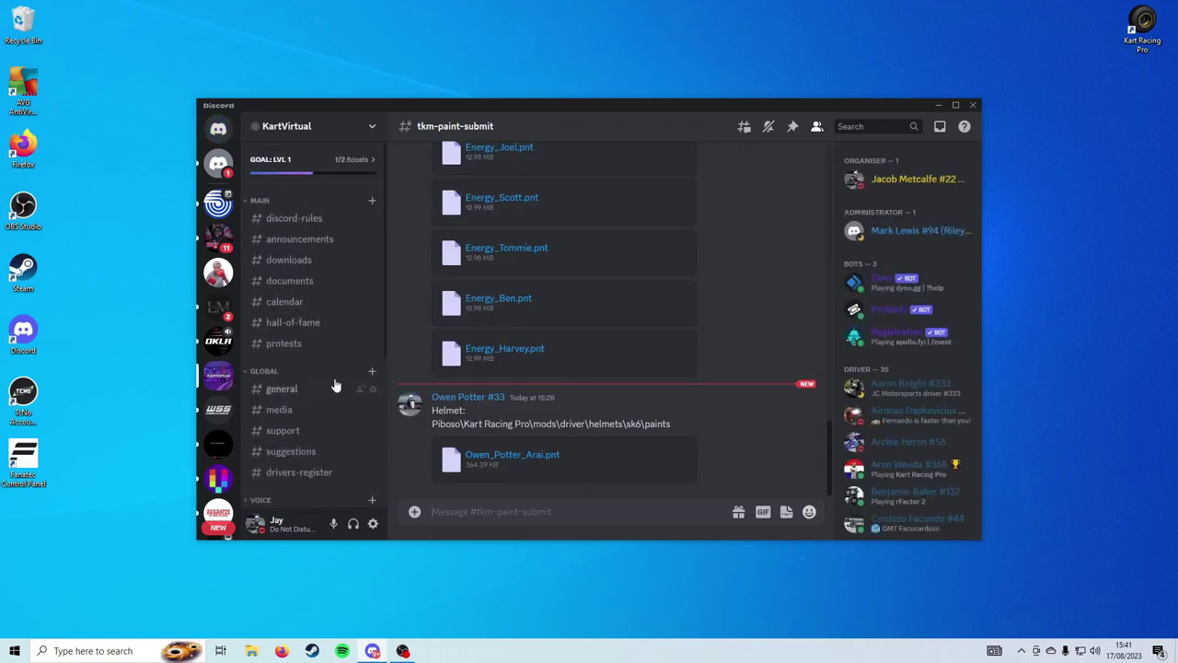
left_click(303, 262)
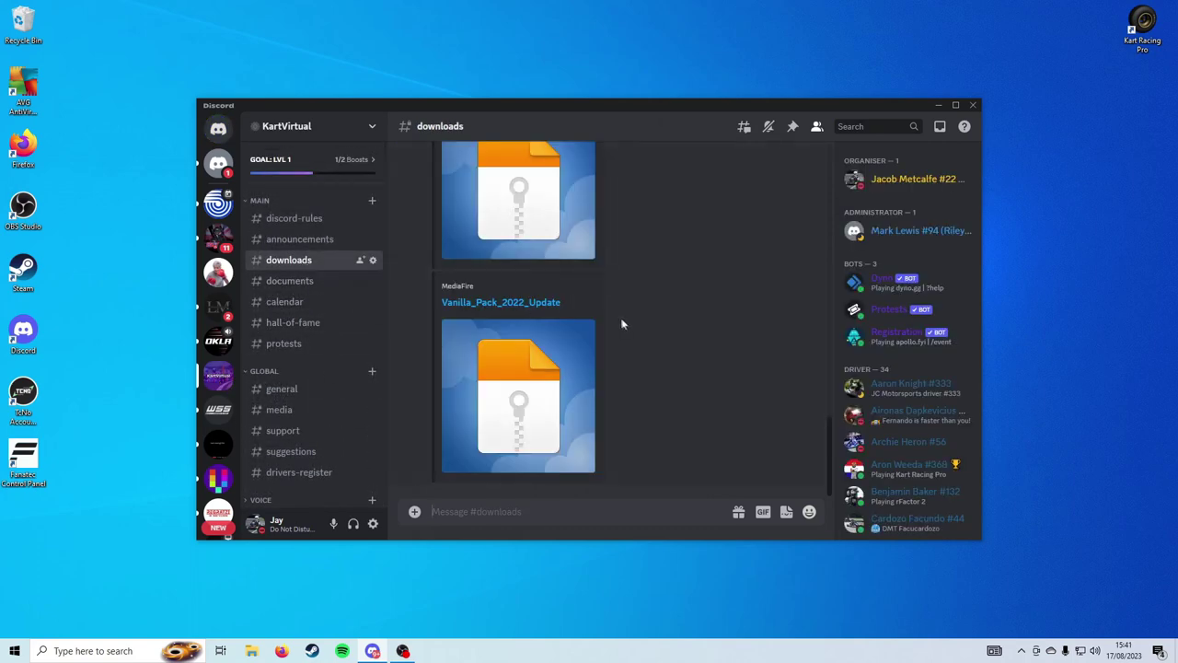
scroll(629, 341, "up", 2)
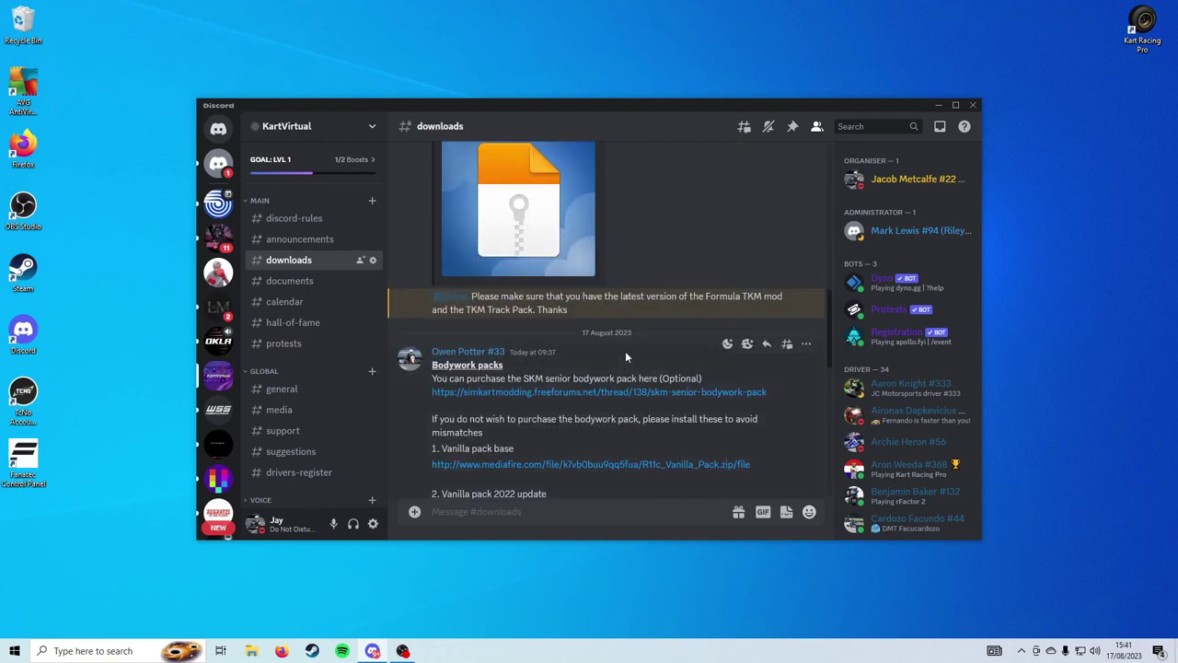
left_click(956, 106)
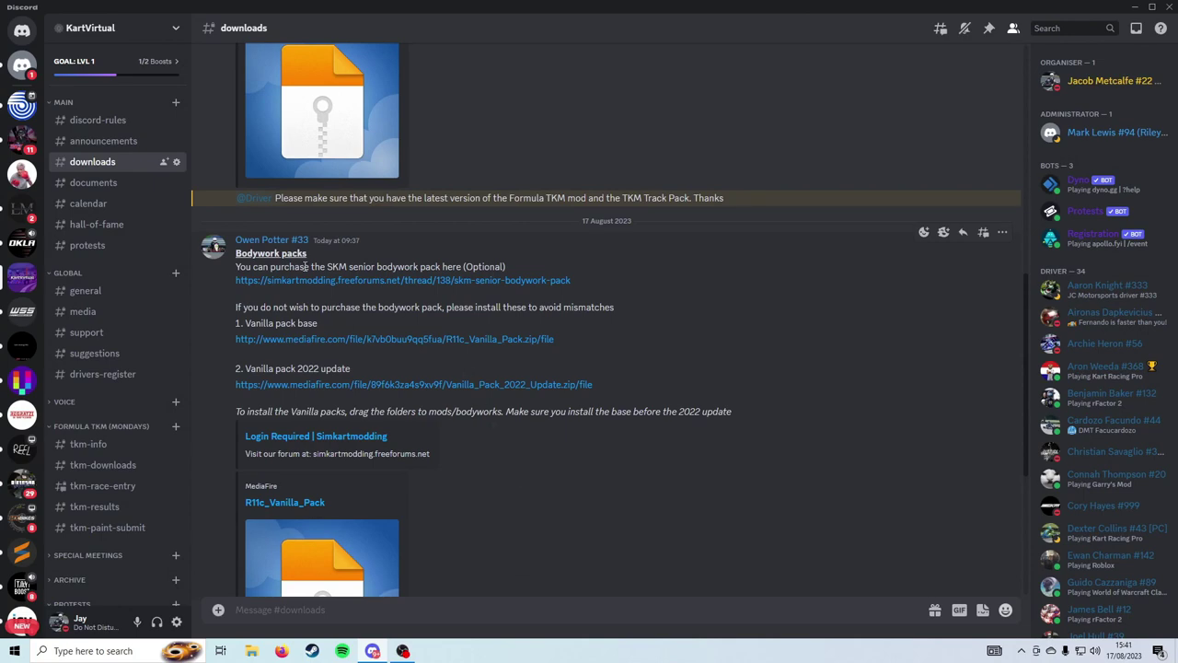
- Scroll to the top of #downloads and open the TKM Extreme Mod 1.1 MediaFire link
left_click_drag(307, 266, 503, 266)
left_click(504, 266)
scroll(503, 266, "up", 3)
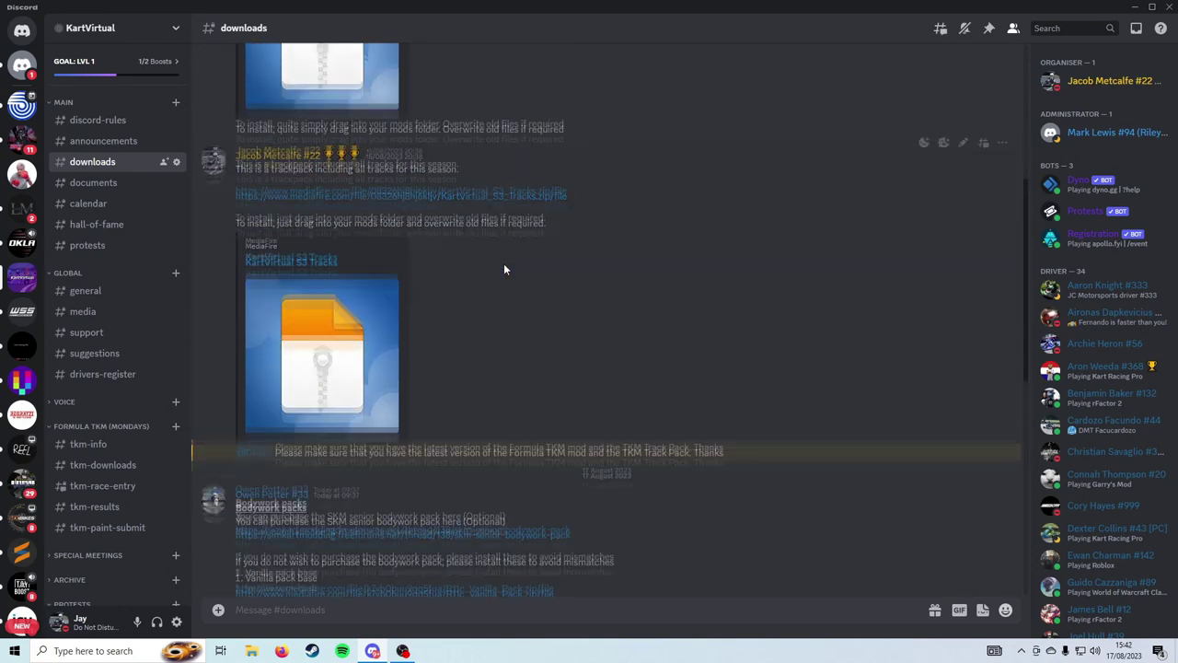
left_click_drag(254, 345, 375, 341)
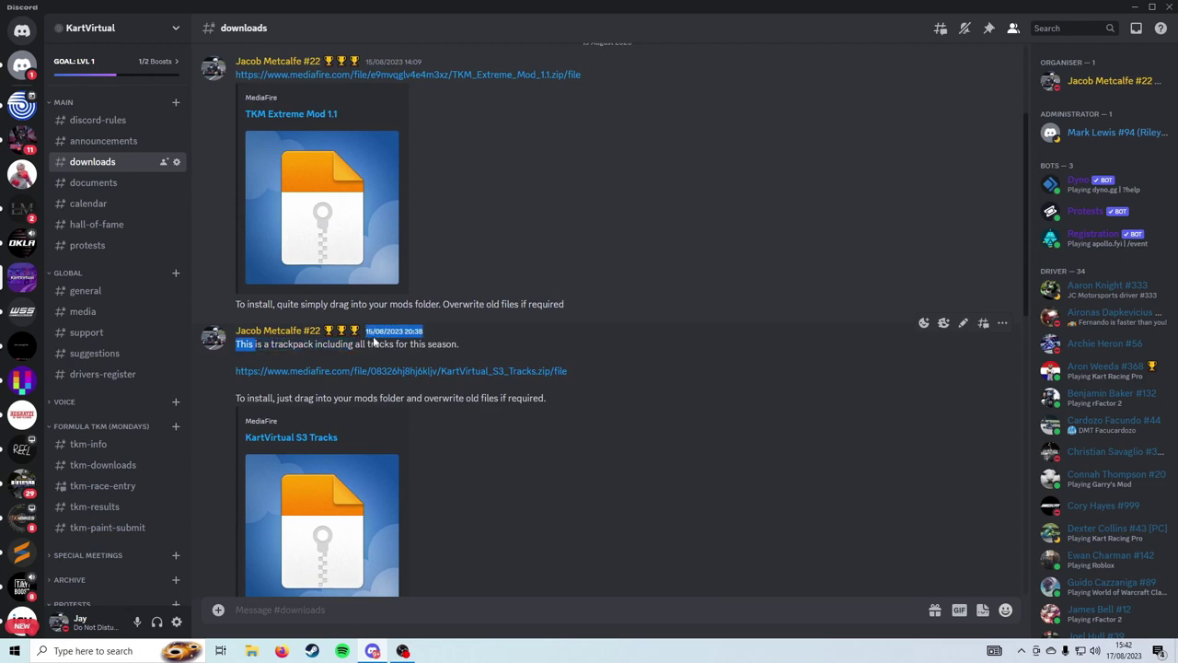
left_click(609, 329)
scroll(610, 328, "up", 3)
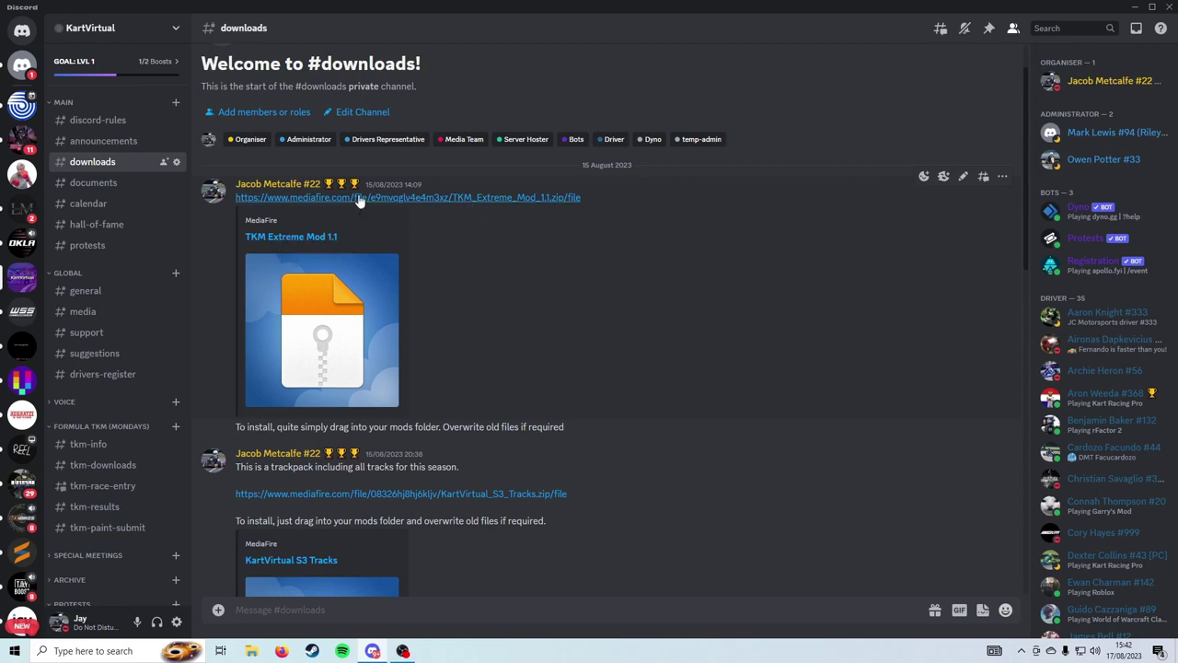
left_click(359, 201)
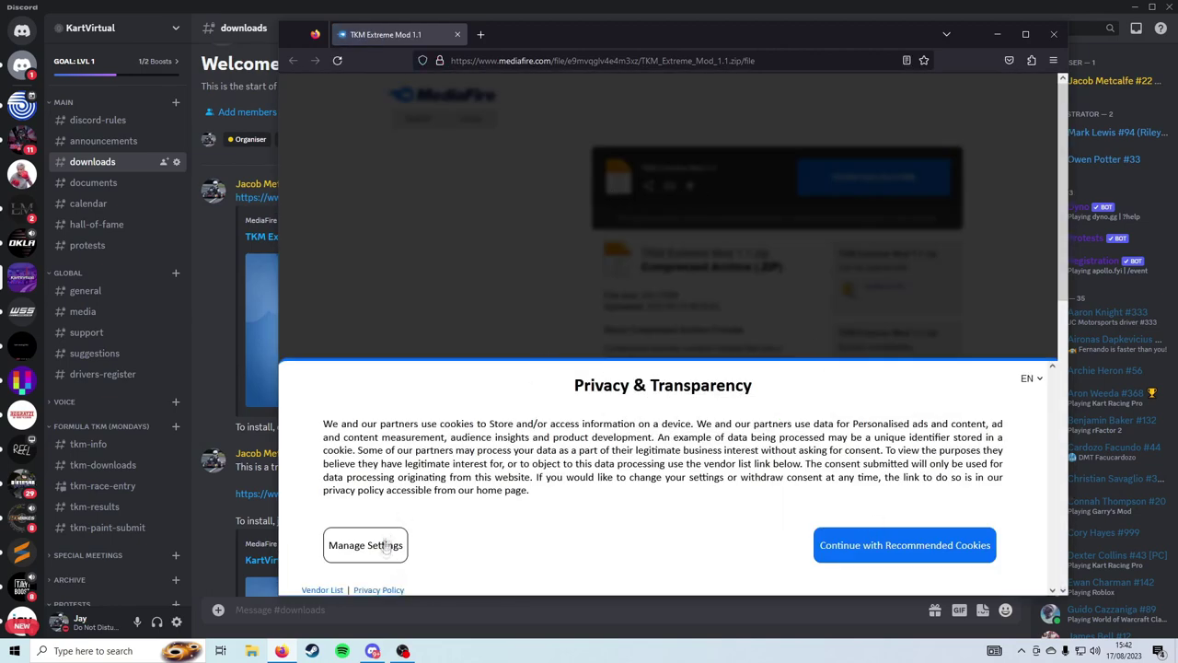
- Download TKM Extreme Mod 1.1.zip from MediaFire and extract its six folders to the desktop
left_click(862, 544)
left_click(880, 189)
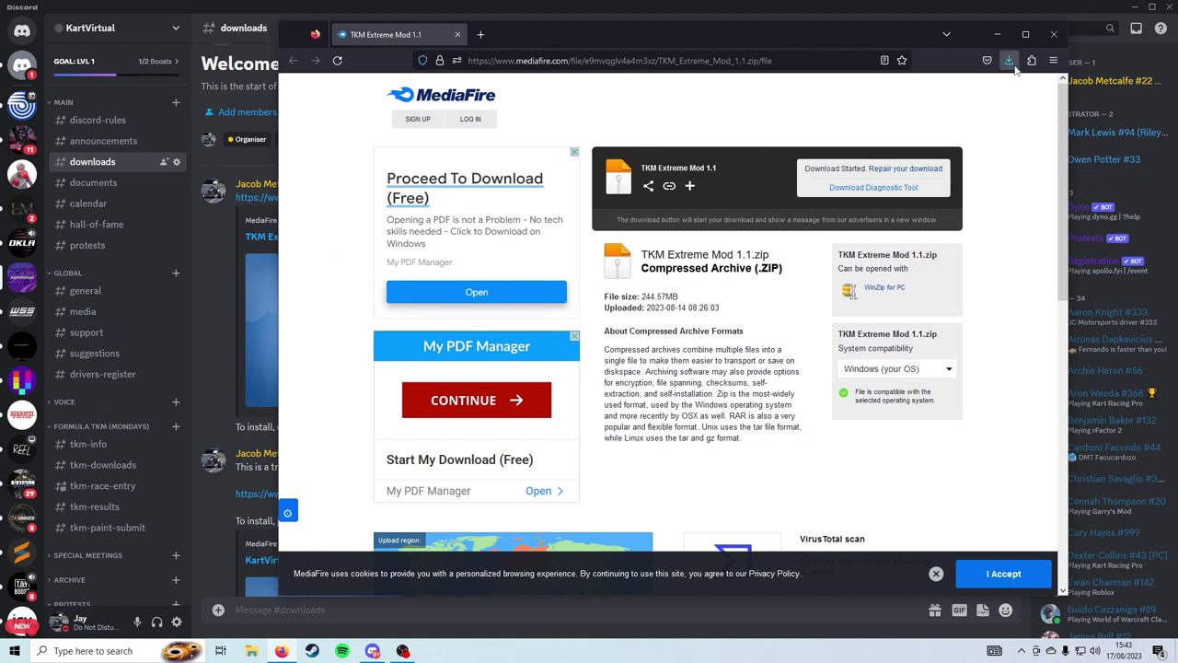
left_click(1010, 61)
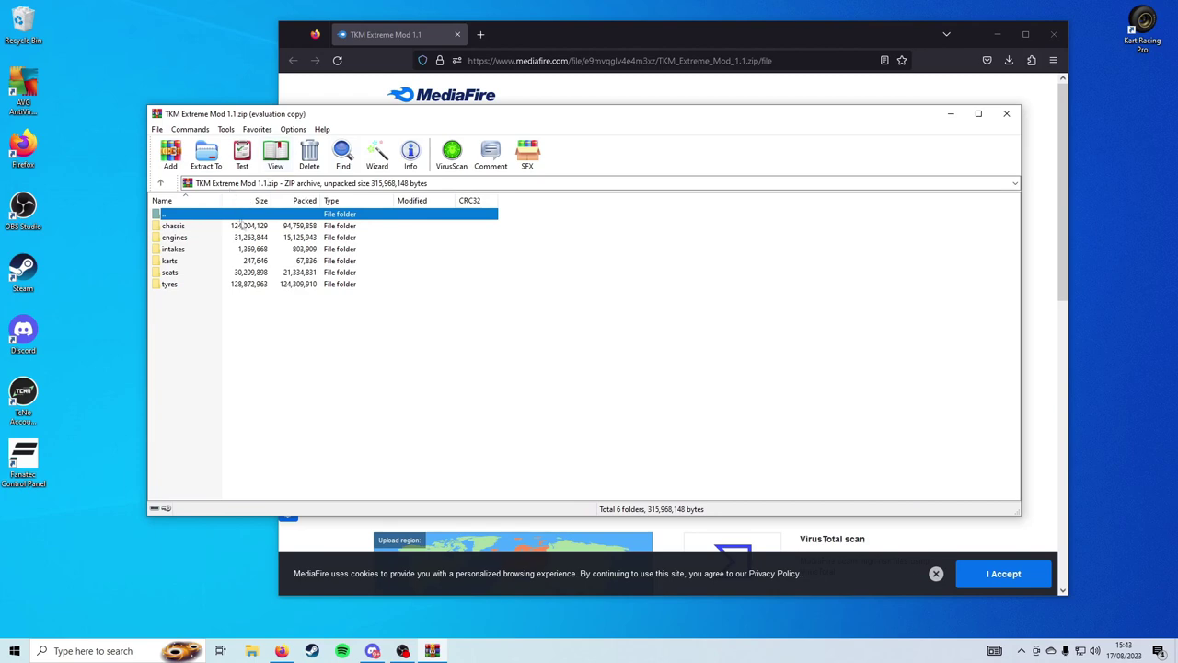
left_click_drag(242, 316, 216, 229)
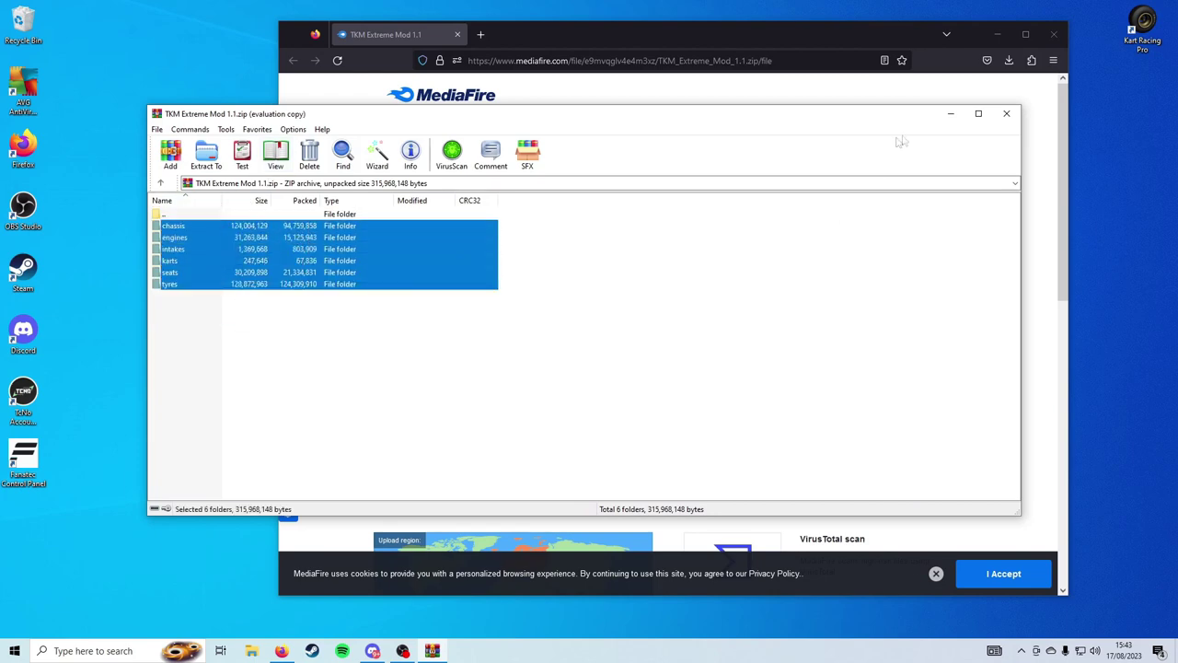
left_click(1006, 113)
left_click(1010, 61)
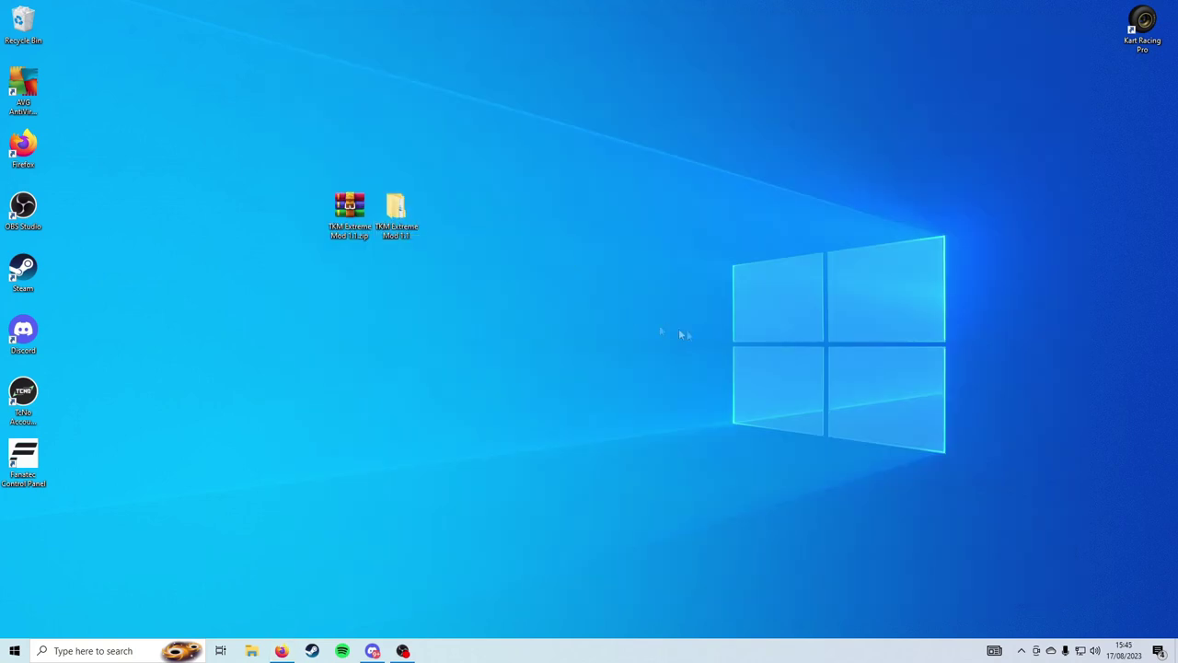
- Open the extracted TKM Extreme Mod 1.1 folder in two side-by-side Explorer windows
double_click(385, 226)
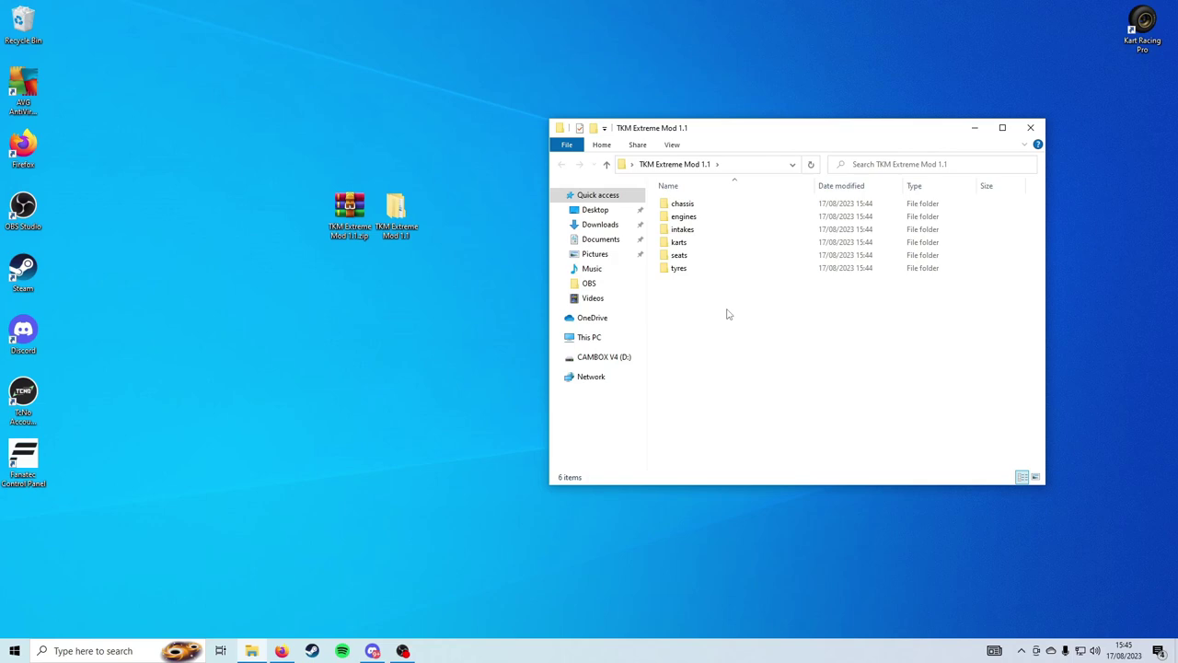
key("ctrl+n")
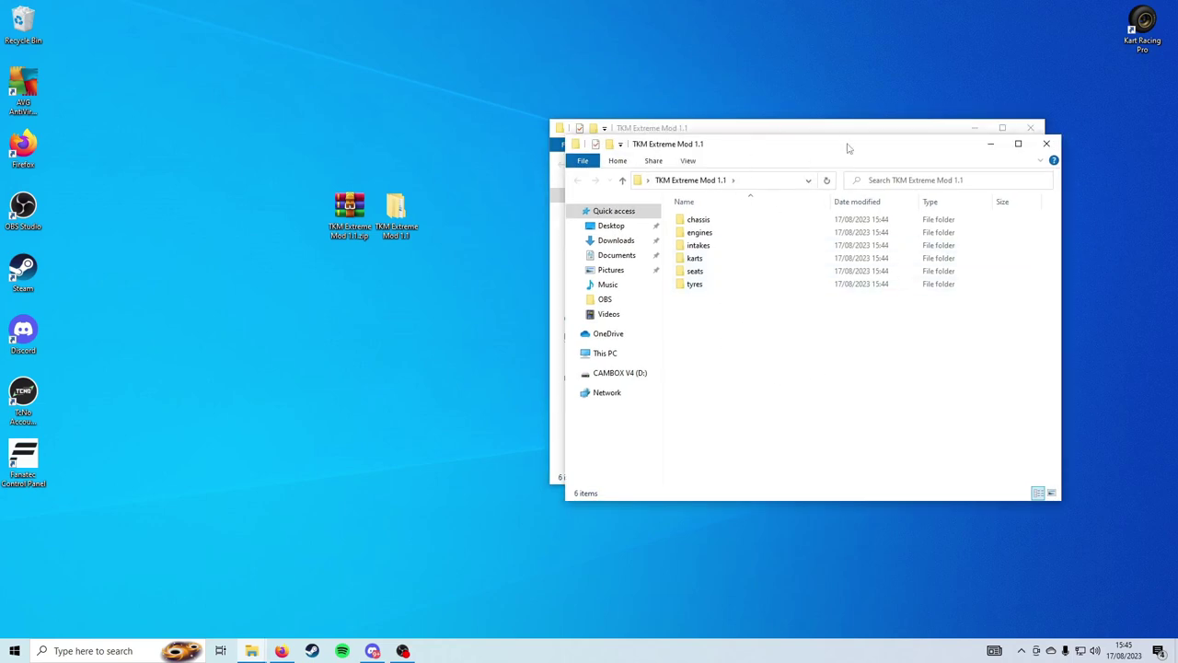
mouse_move(847, 147)
left_mouse_down()
mouse_move(456, 140)
mouse_move(356, 122)
left_mouse_up()
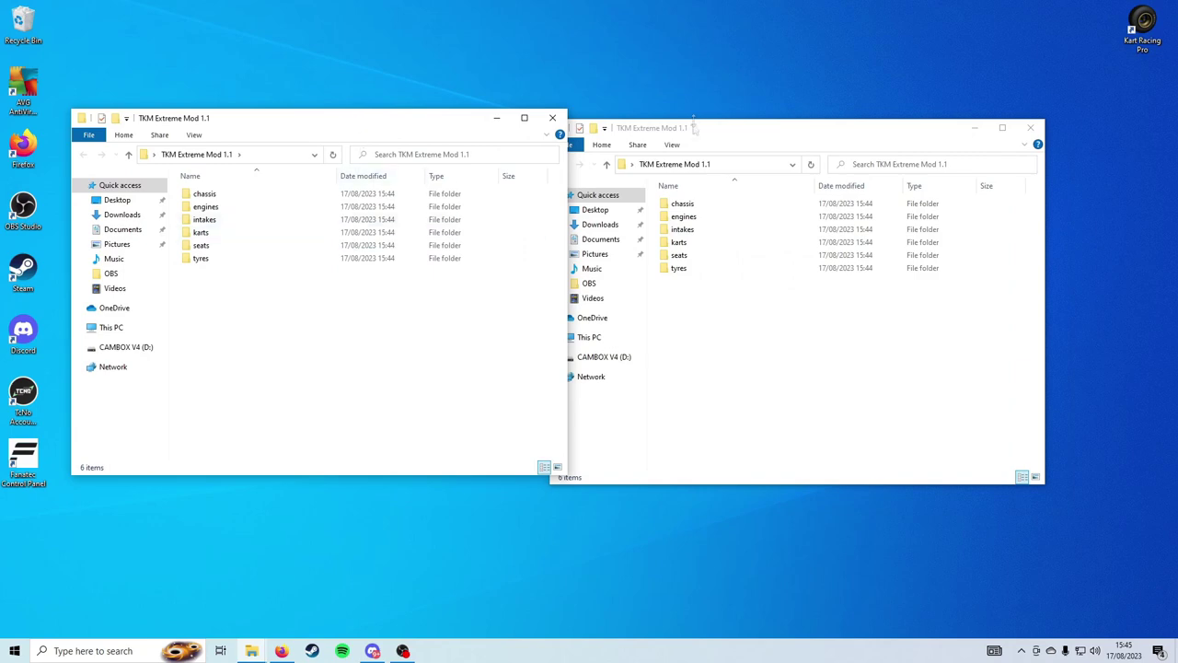
mouse_move(689, 132)
left_mouse_down()
mouse_move(722, 143)
mouse_move(779, 124)
left_mouse_up()
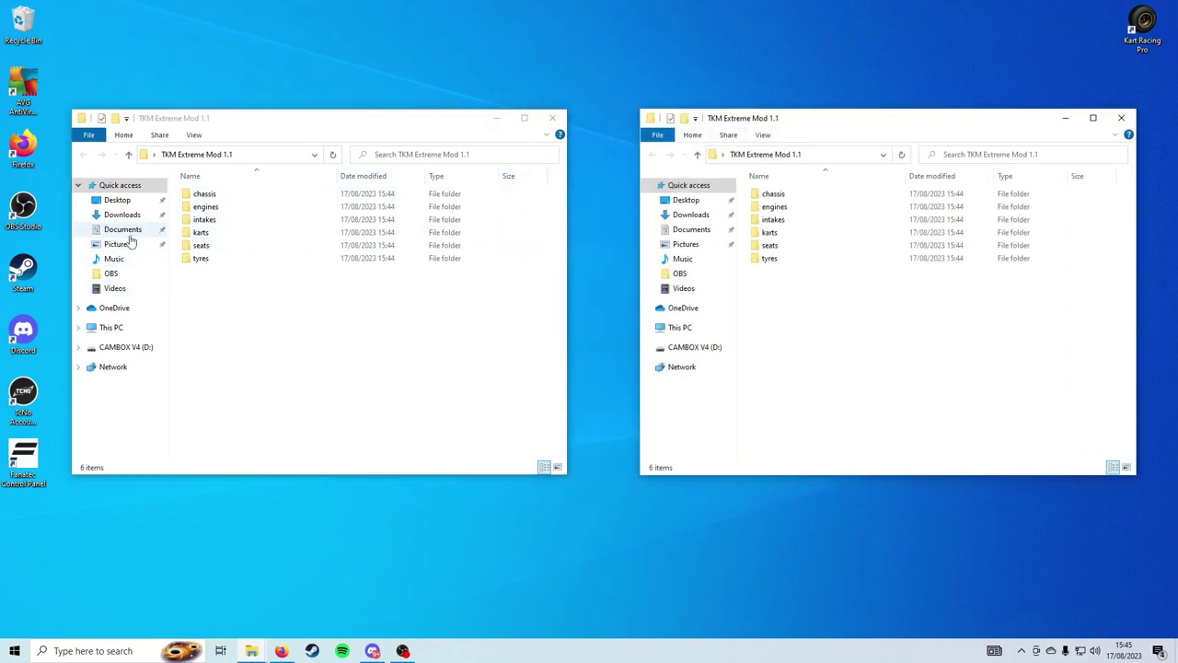
- Navigate the left window to Documents > PiBoSo > Kart Racing Pro > mods and select the six TKM folders
left_click(127, 232)
double_click(221, 195)
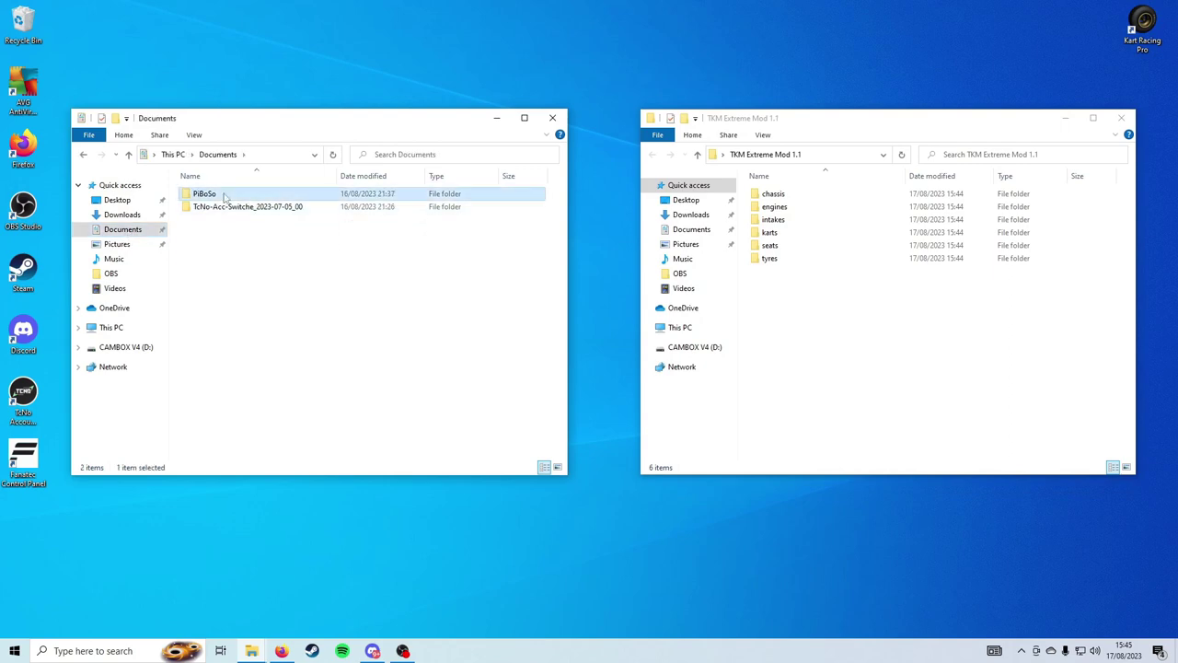
double_click(224, 196)
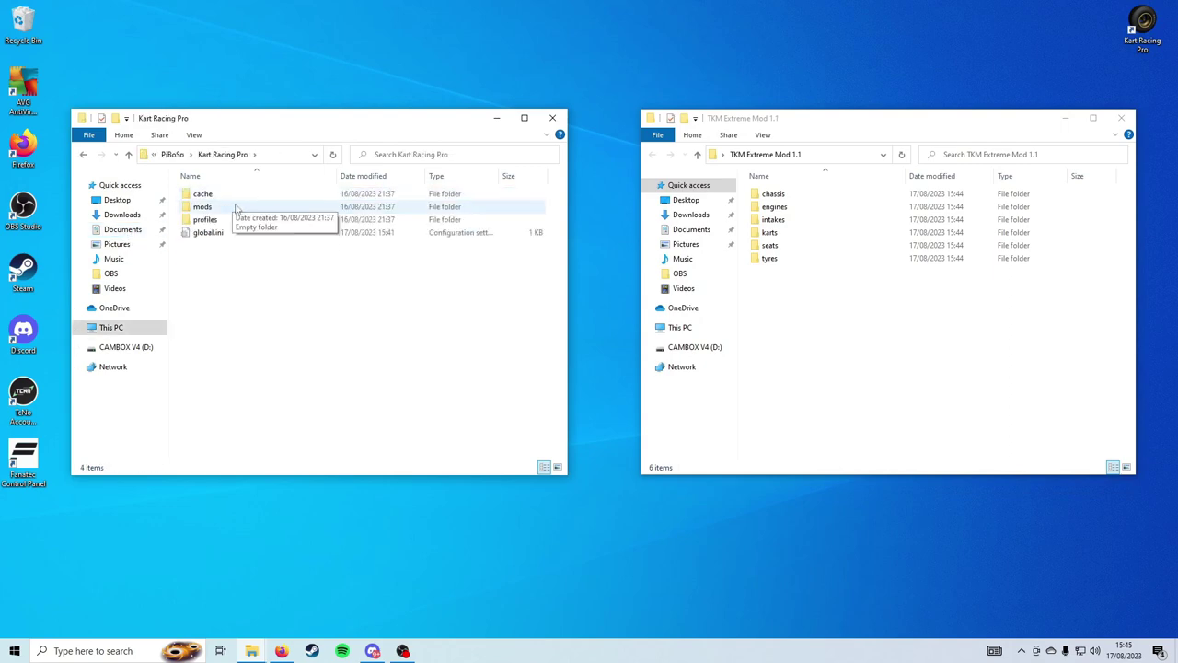
left_click(235, 208)
double_click(235, 208)
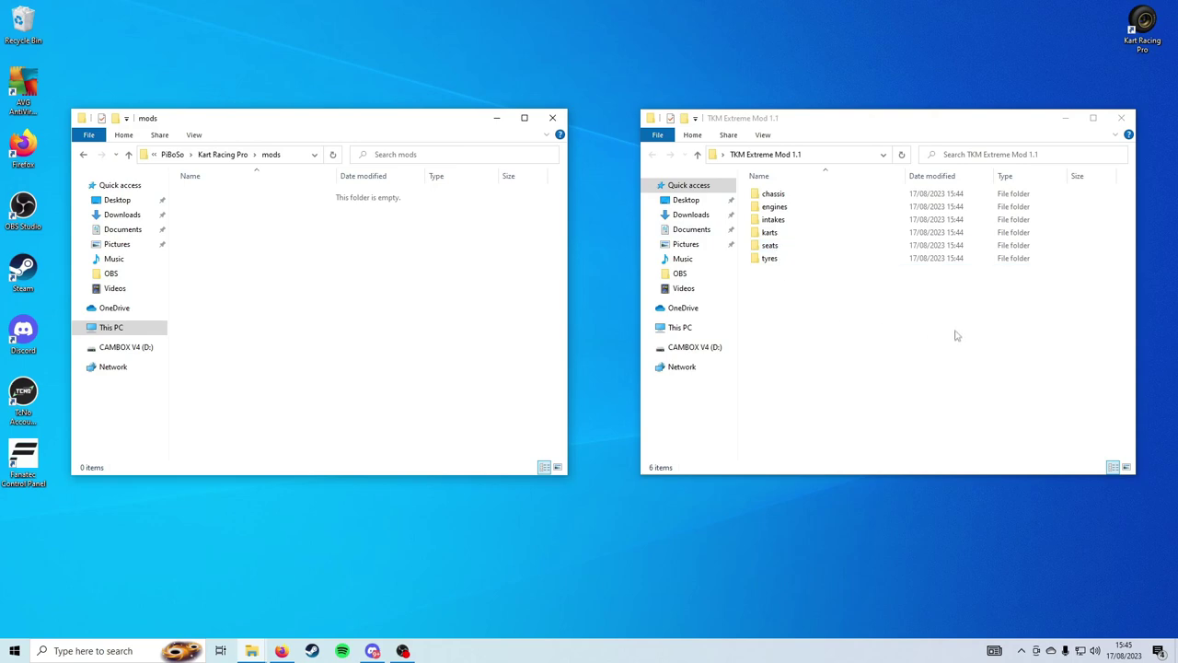
left_click_drag(824, 357, 807, 190)
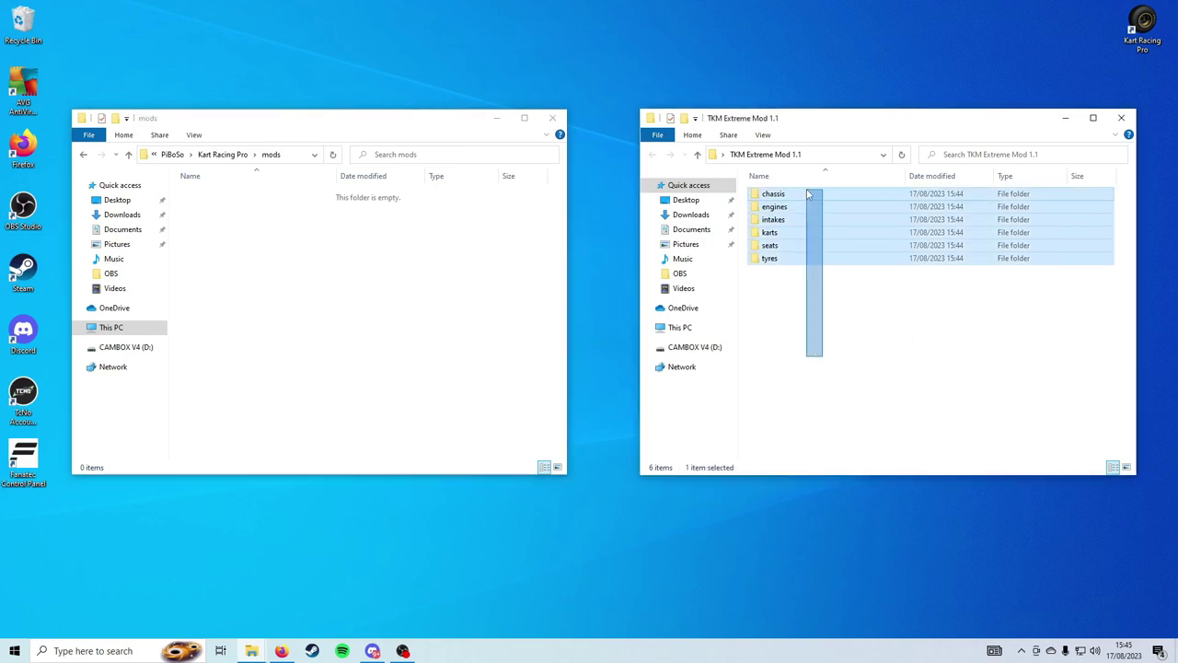
- Move the six TKM Extreme Mod folders into the Kart Racing Pro mods folder
left_click(800, 340)
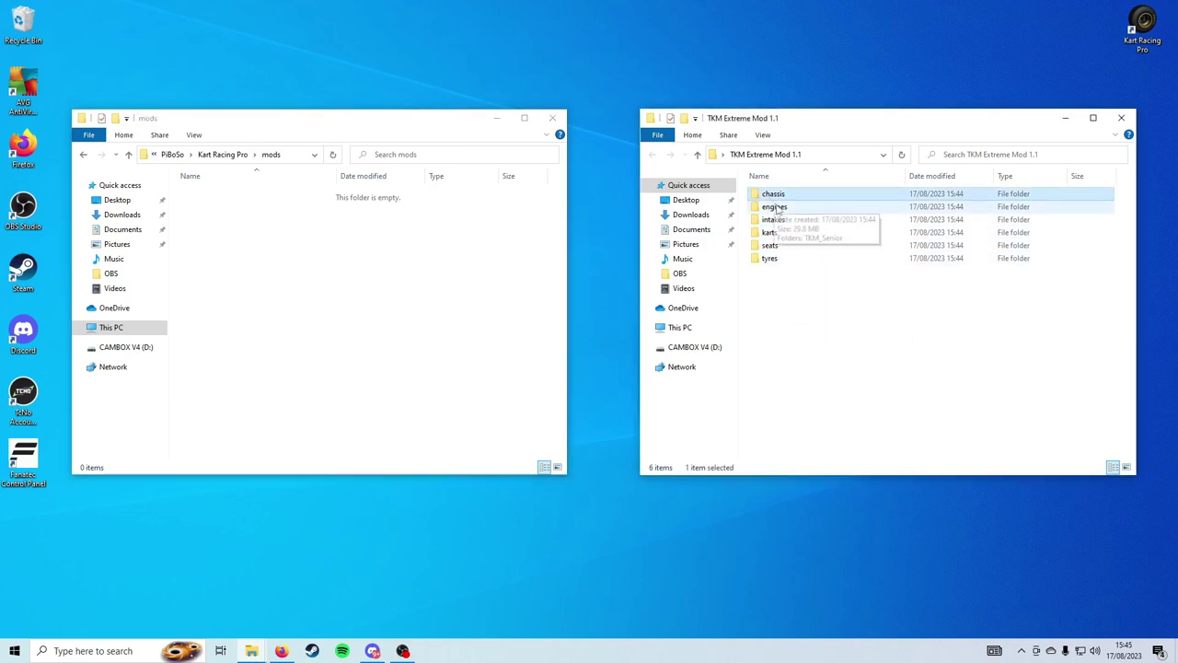
left_click(775, 221)
left_click(774, 233)
left_click(776, 246)
left_click(778, 259)
left_click(782, 298)
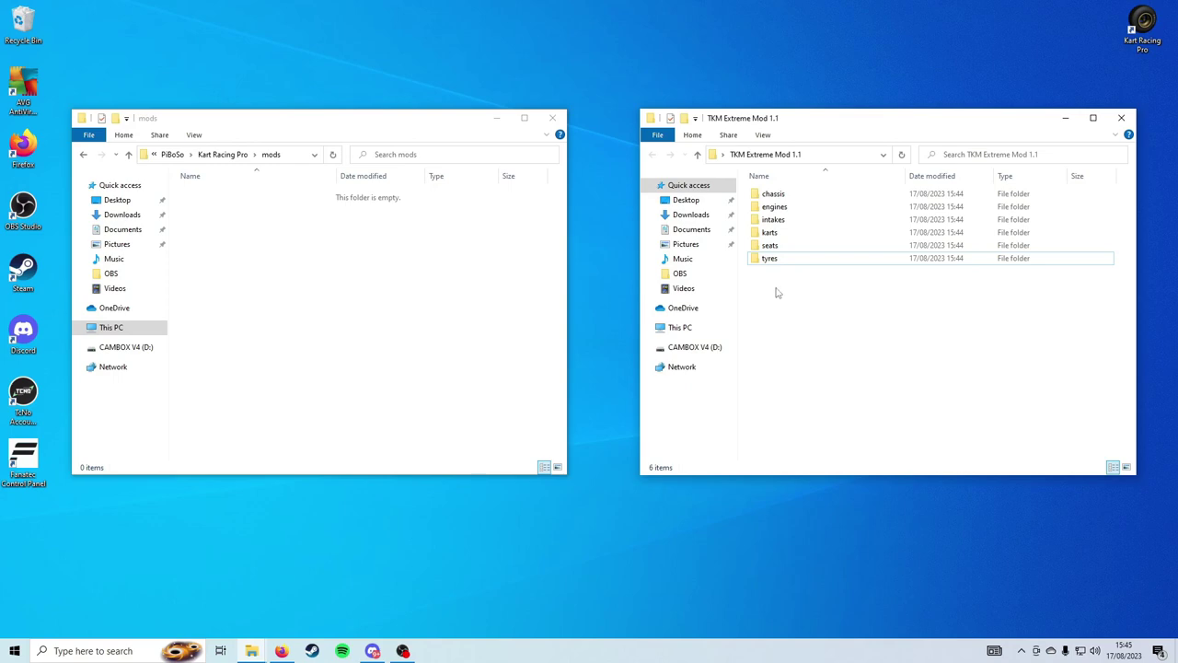
left_click_drag(775, 281, 790, 190)
left_click_drag(797, 245, 360, 261)
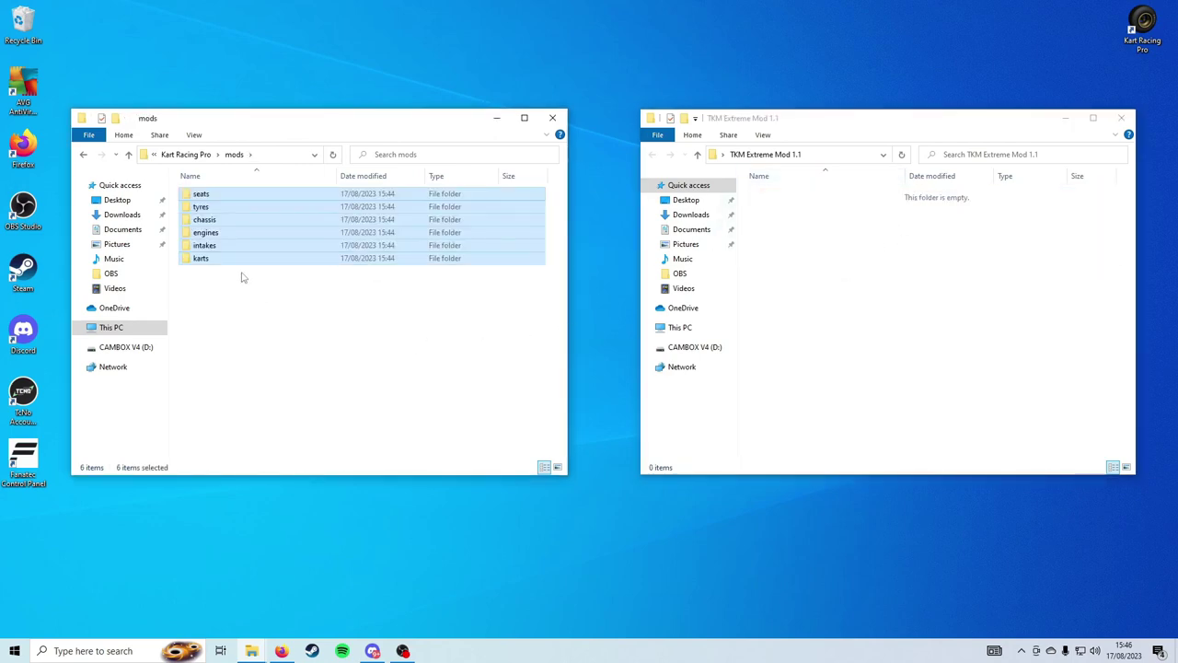
left_click(398, 283)
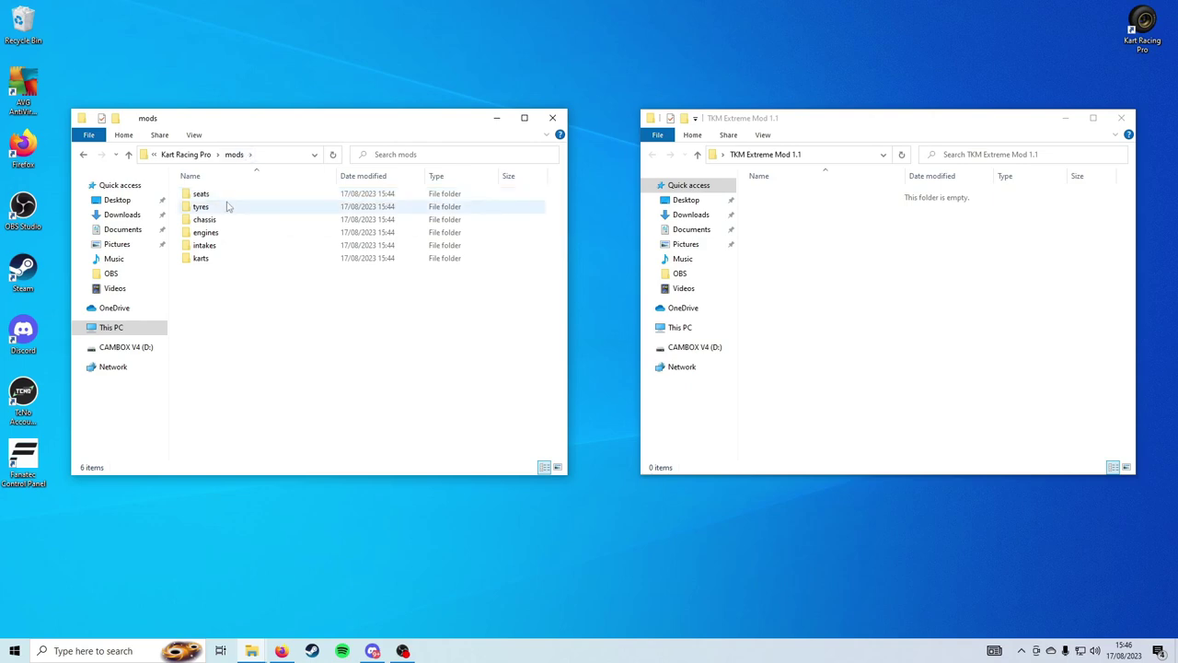
- Close the empty TKM Extreme Mod 1.1 window and the mods folder window
mouse_move(245, 334)
left_mouse_down()
mouse_move(258, 184)
mouse_move(523, 308)
left_mouse_up()
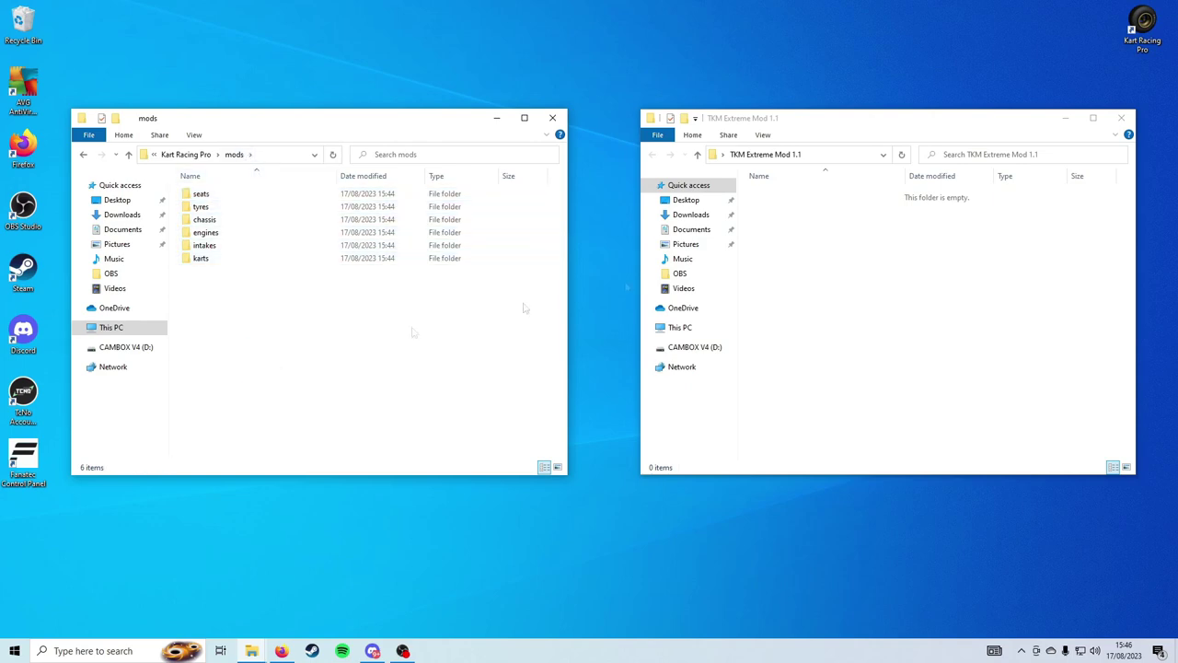
left_click(1123, 120)
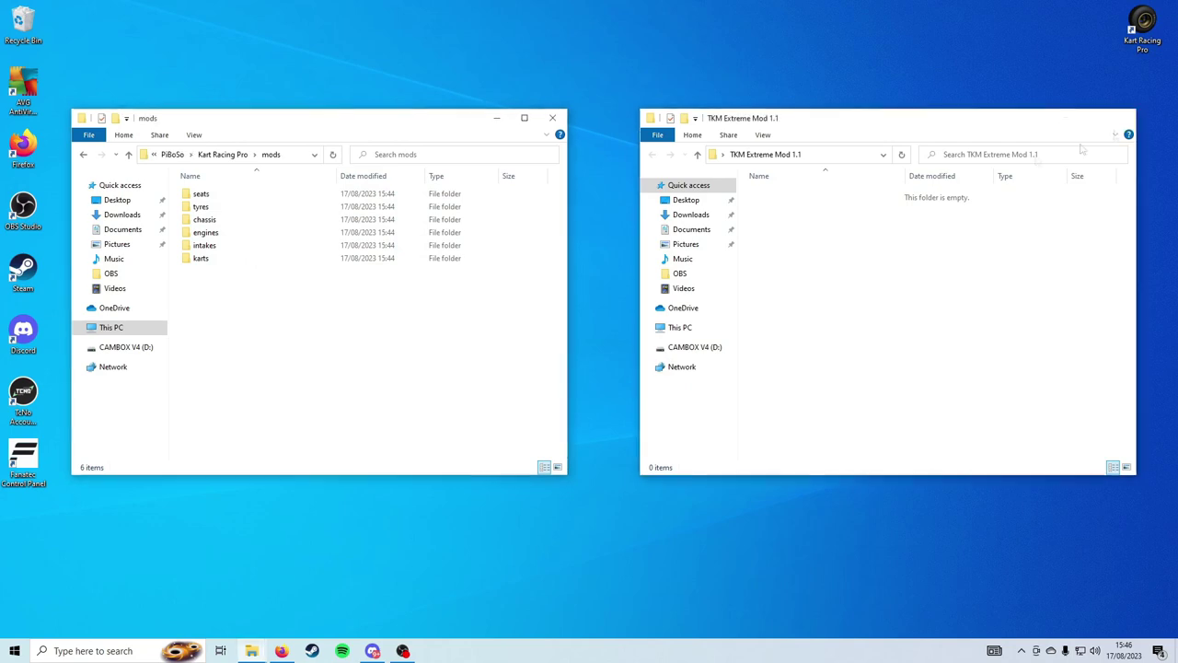
left_click_drag(421, 121, 738, 131)
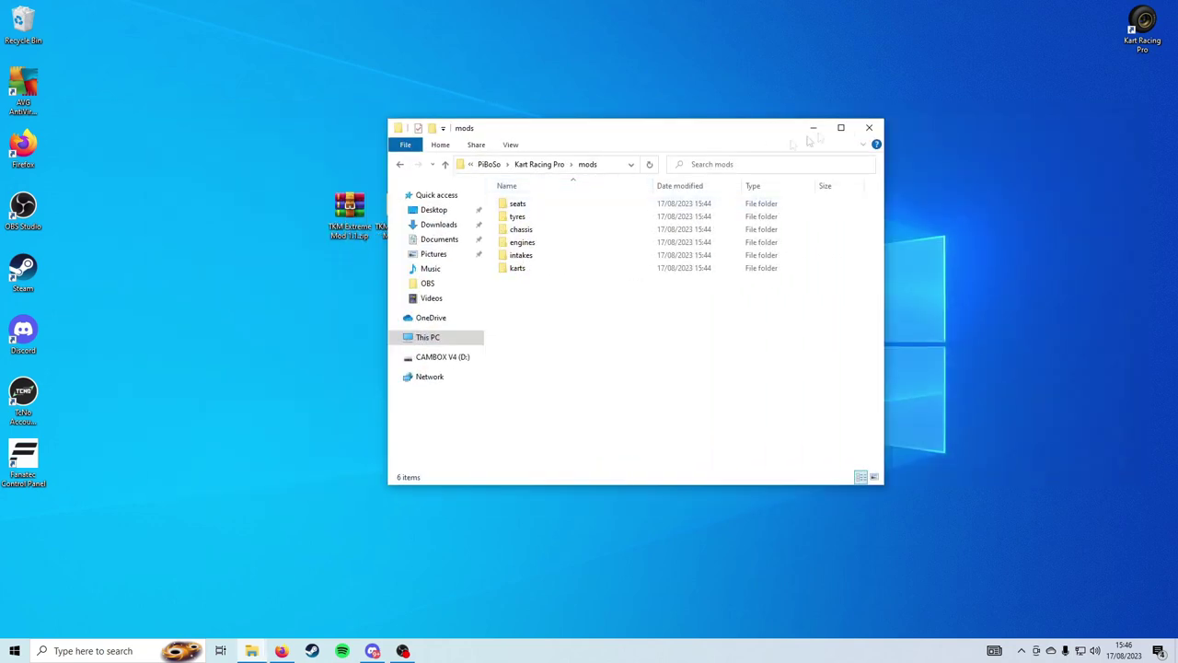
left_click(869, 127)
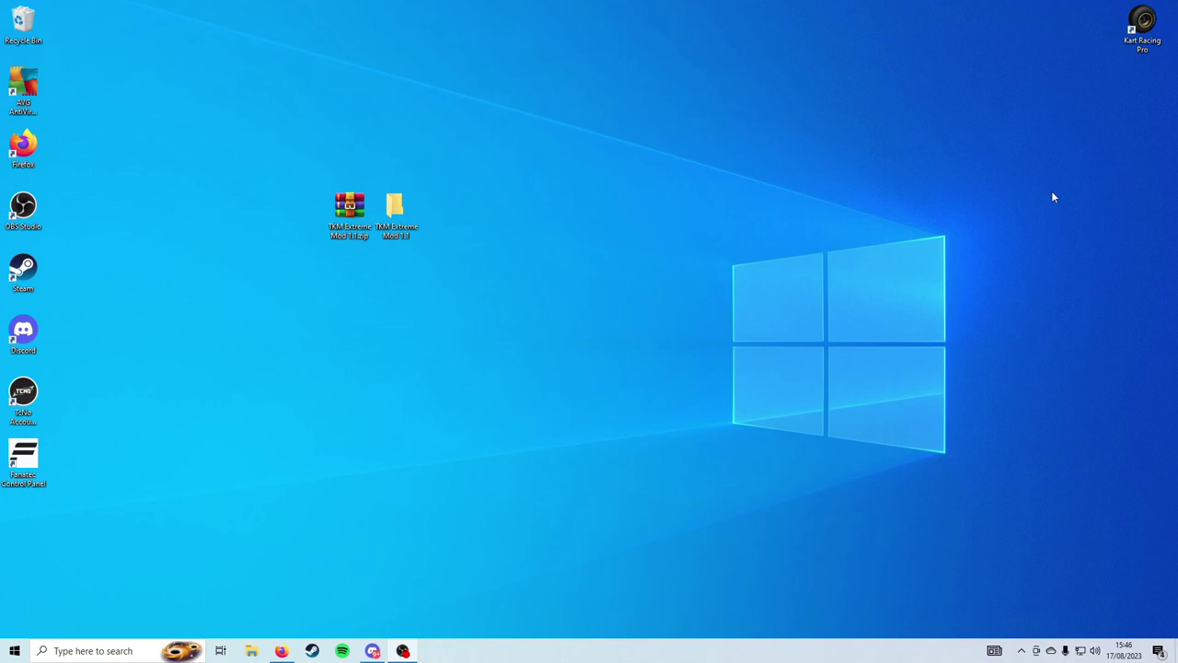
- Launch Kart Racing Pro and select the TKM Senior category with the OTK TKM Sr kart
double_click(1138, 28)
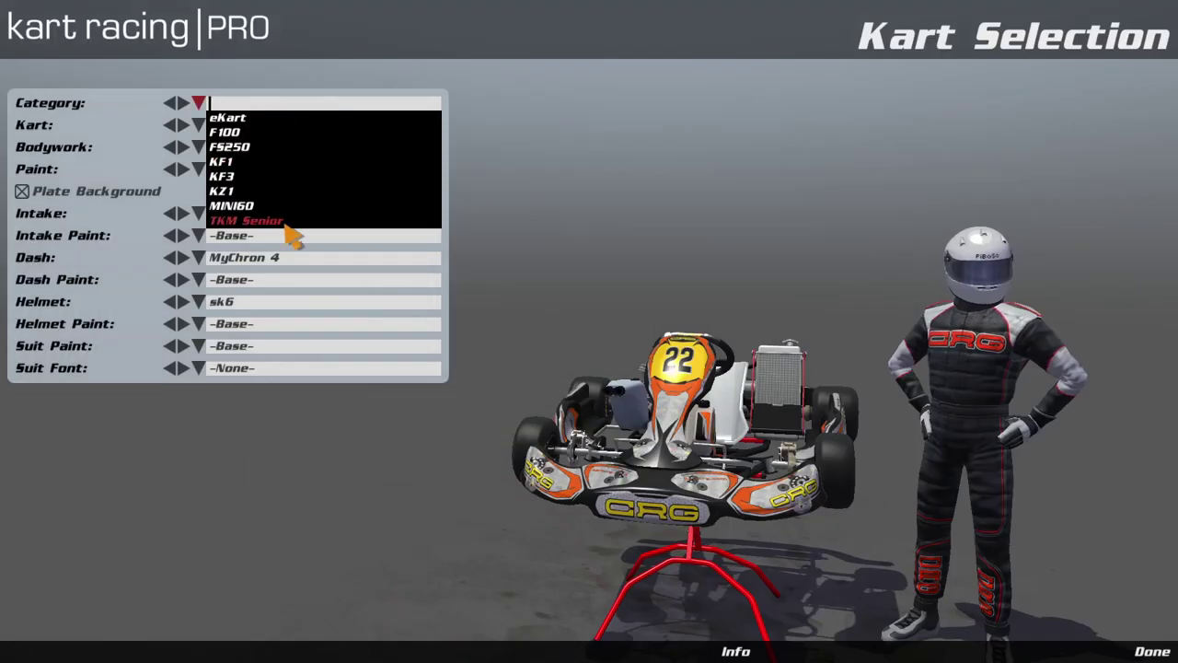
left_click(285, 225)
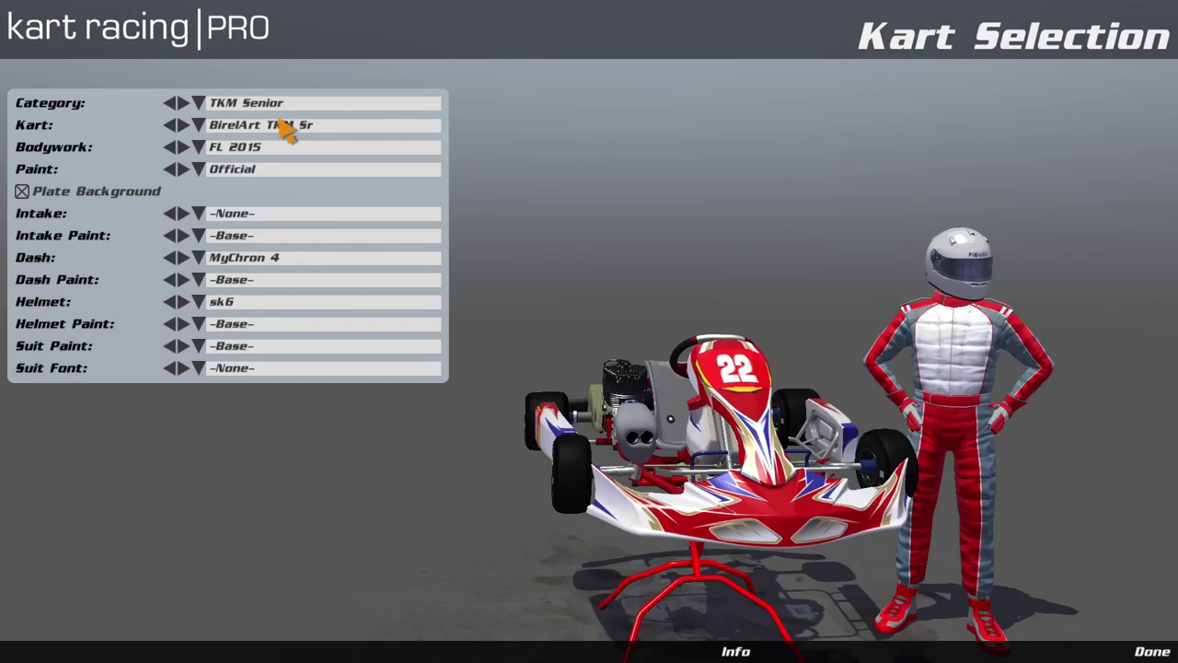
left_click(287, 124)
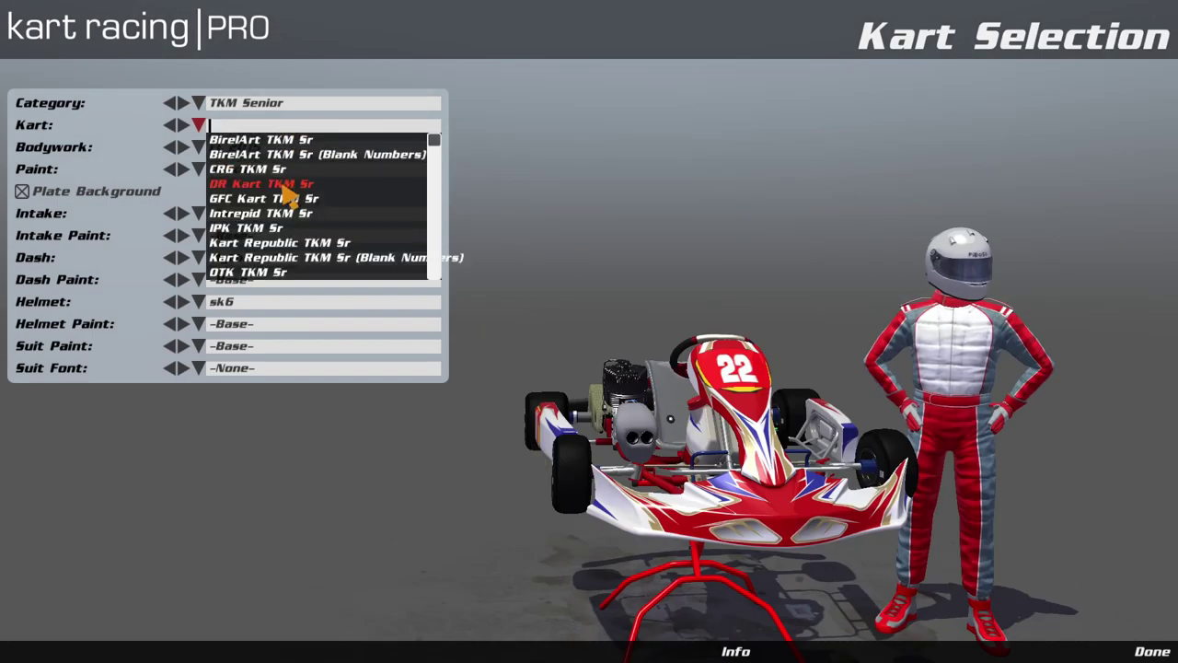
scroll(274, 238, "down", 3)
left_click(272, 230)
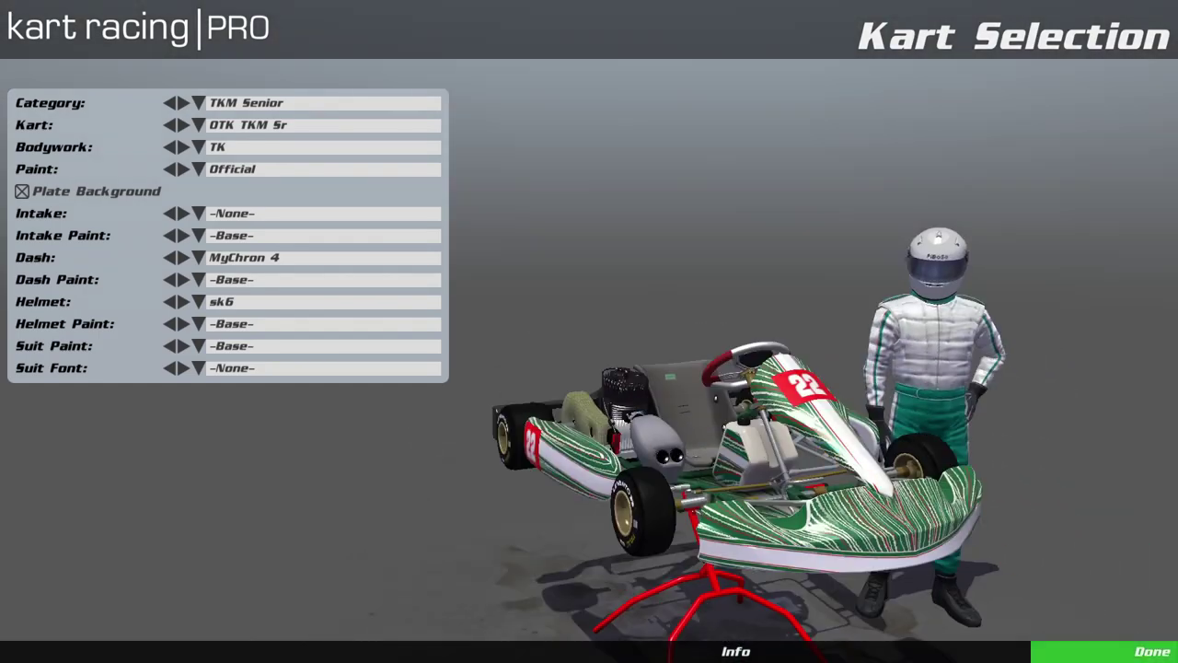
left_click(1152, 651)
- Exit Kart Racing Pro and open the KartVirtual S3 Tracks download page
left_click(22, 651)
left_click(92, 613)
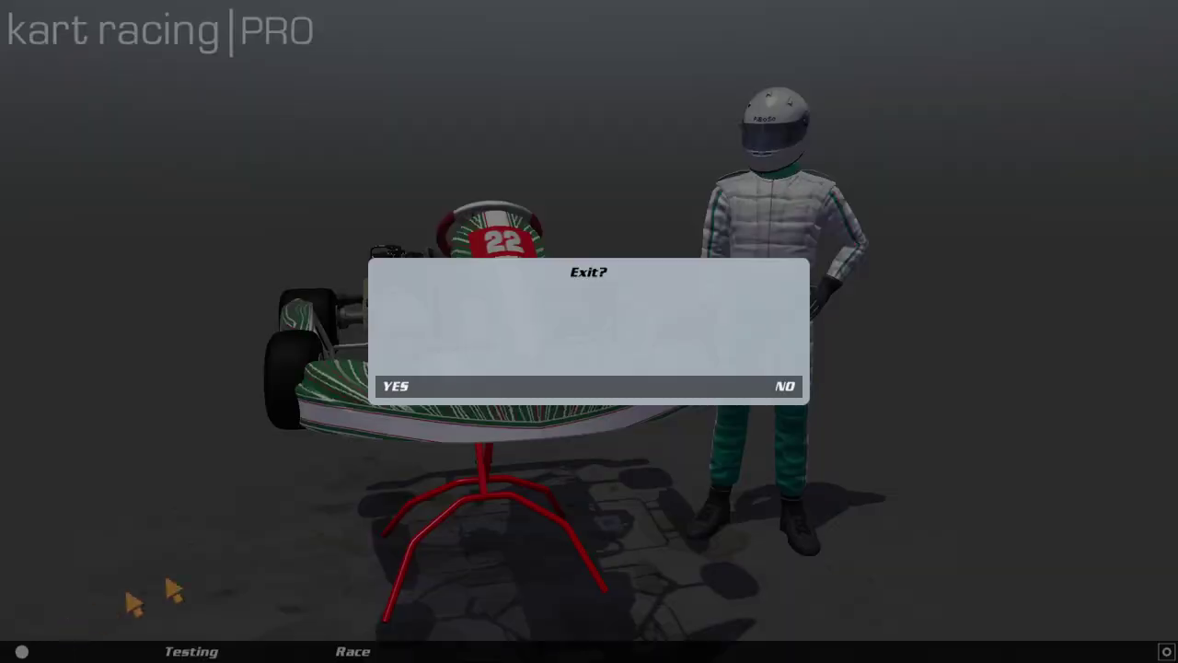
left_click(392, 397)
left_click(406, 311)
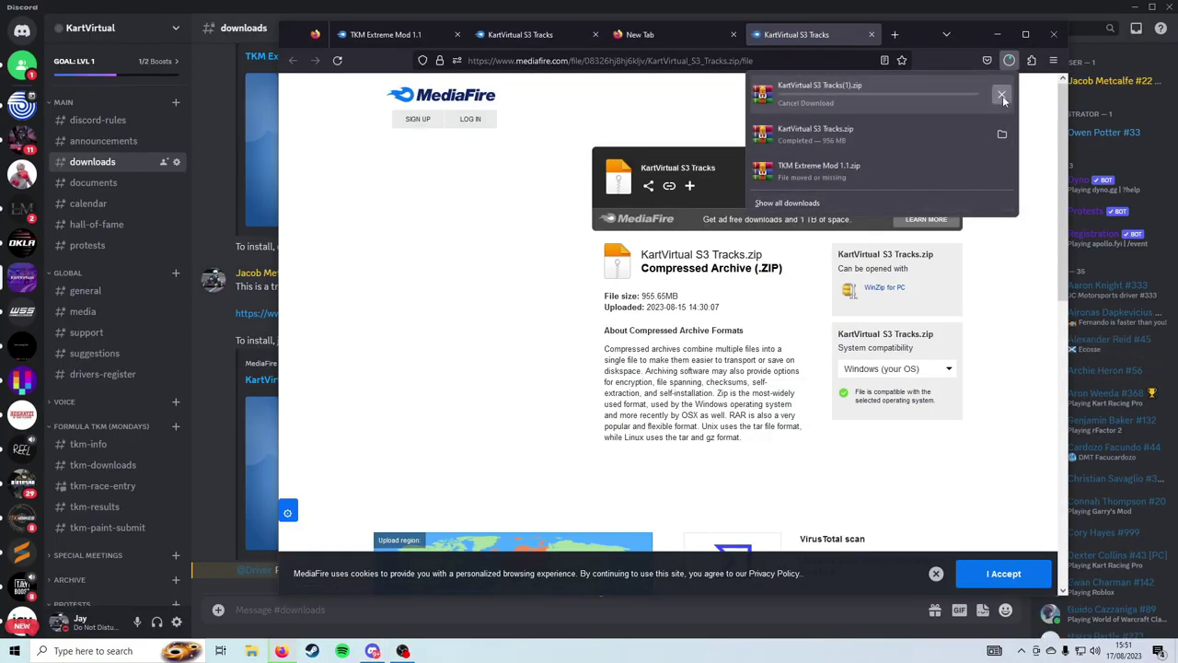
- Cancel the duplicate KartVirtual S3 Tracks download and briefly open the downloaded archive
left_click(1002, 94)
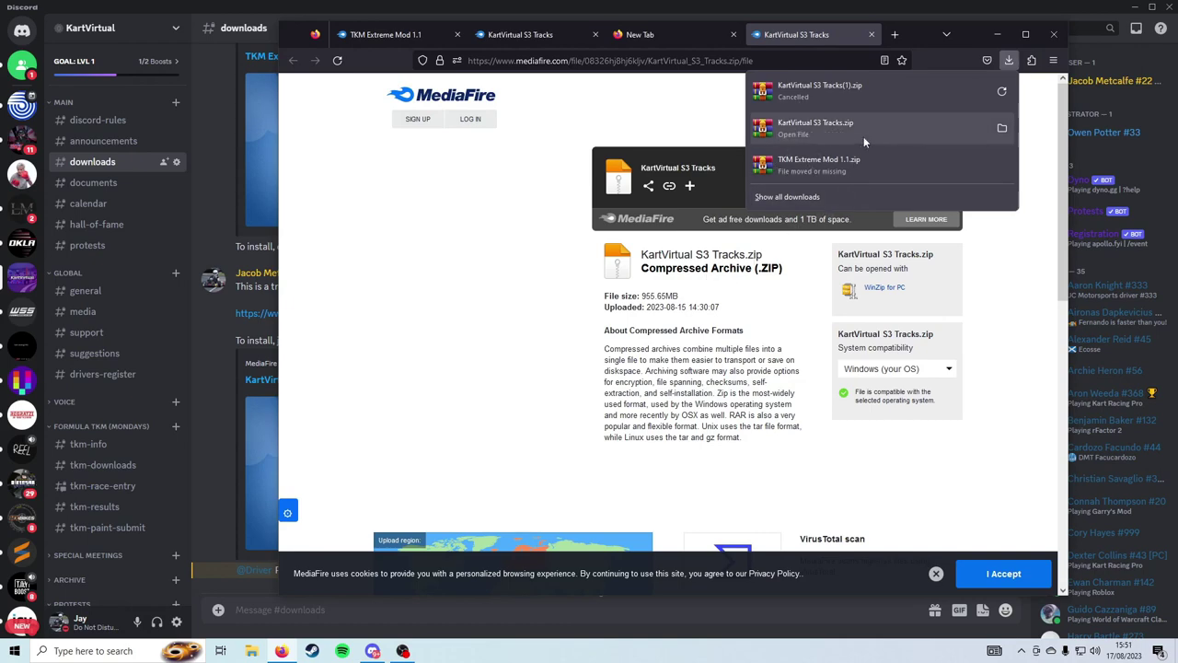
left_click(864, 138)
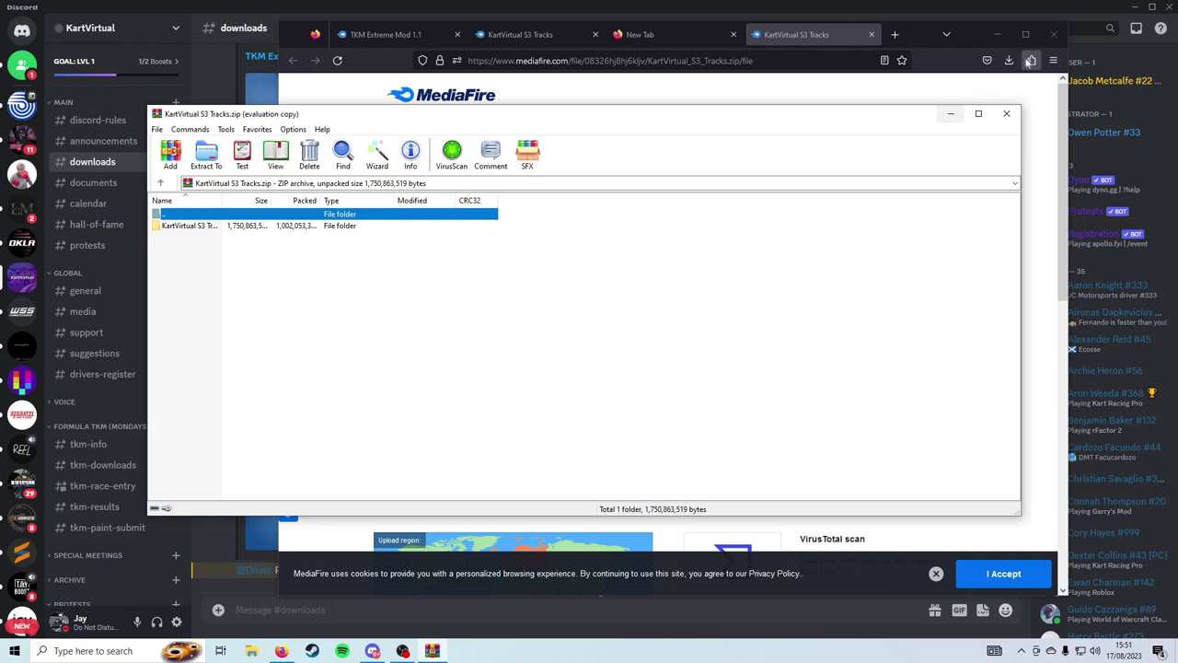
left_click(1013, 112)
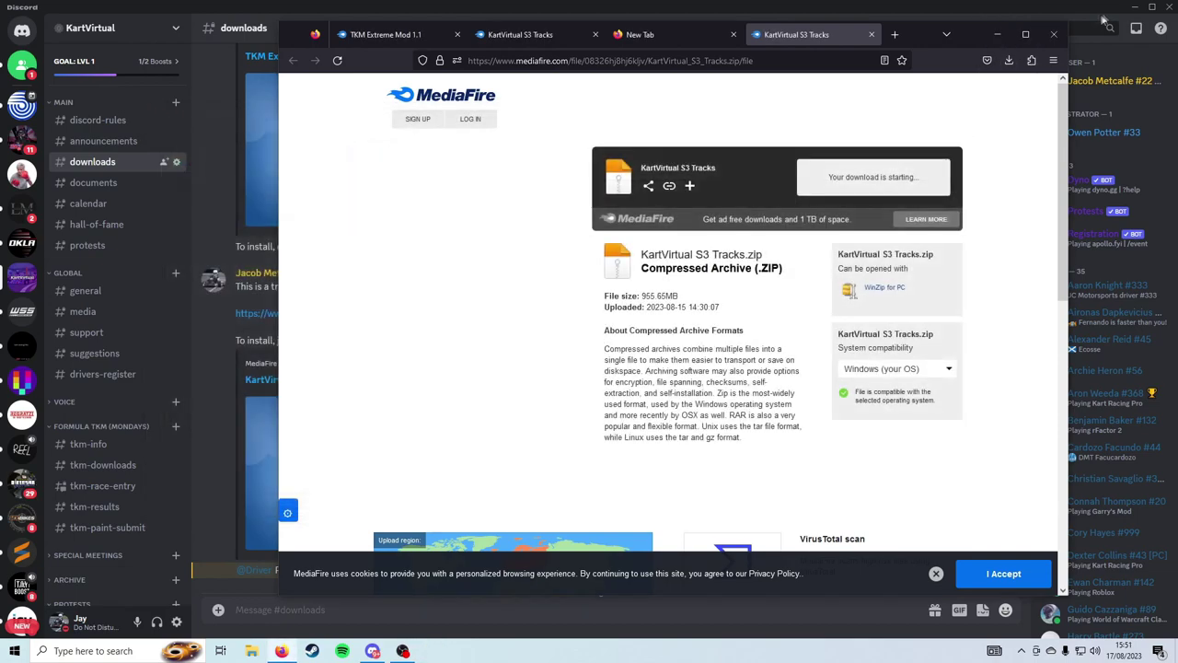
- Drag KartVirtual S3 Tracks.zip from Firefox's downloads onto the desktop and close Firefox
left_click(1127, 11)
left_click(1009, 60)
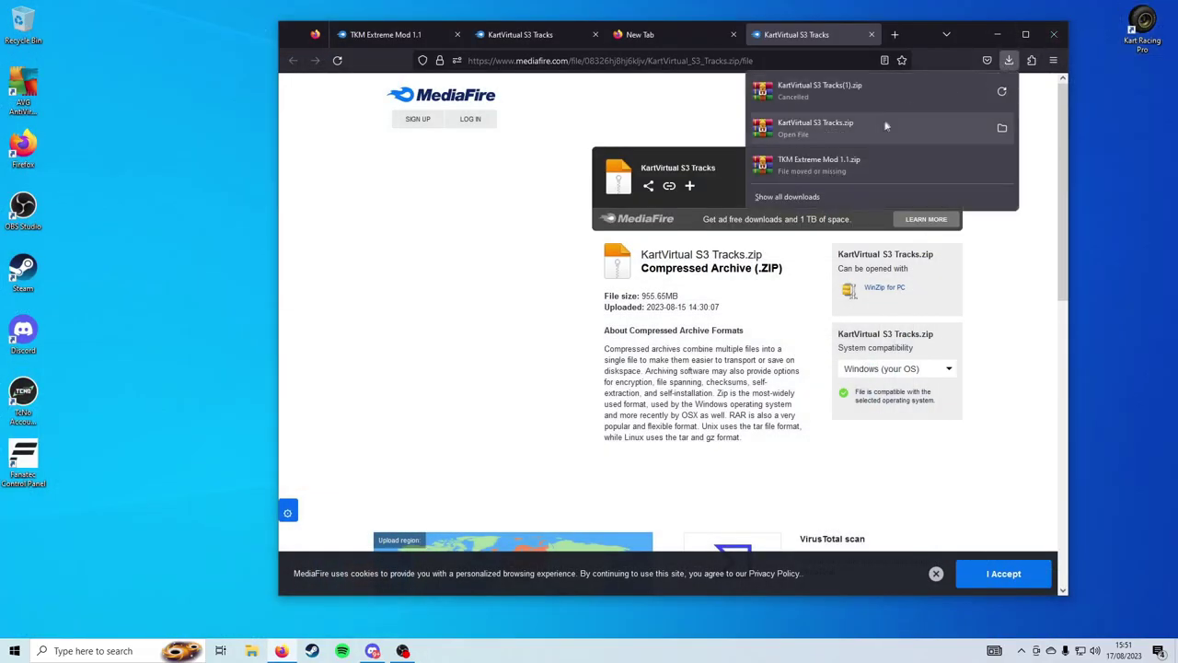
mouse_move(889, 138)
left_mouse_down()
mouse_move(198, 174)
mouse_move(397, 154)
left_mouse_up()
left_click(1058, 35)
- Extract KartVirtual S3 Tracks.zip into a KartVirtual S3 Tracks desktop folder and open it in two windows
right_click(392, 152)
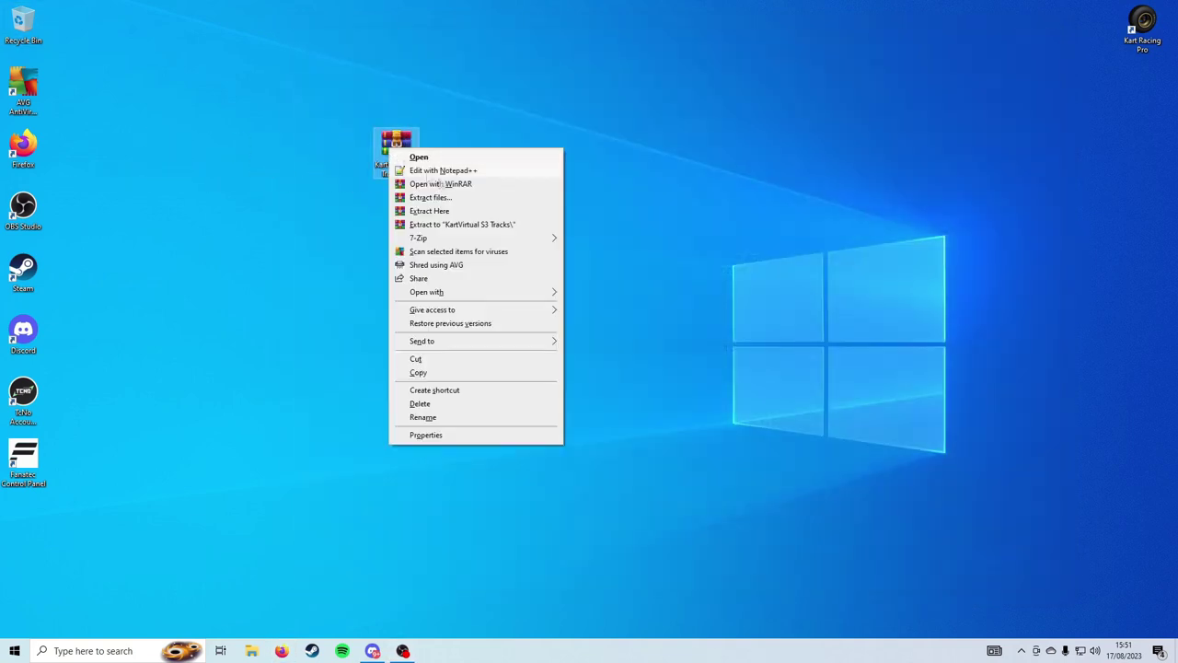
left_click(481, 221)
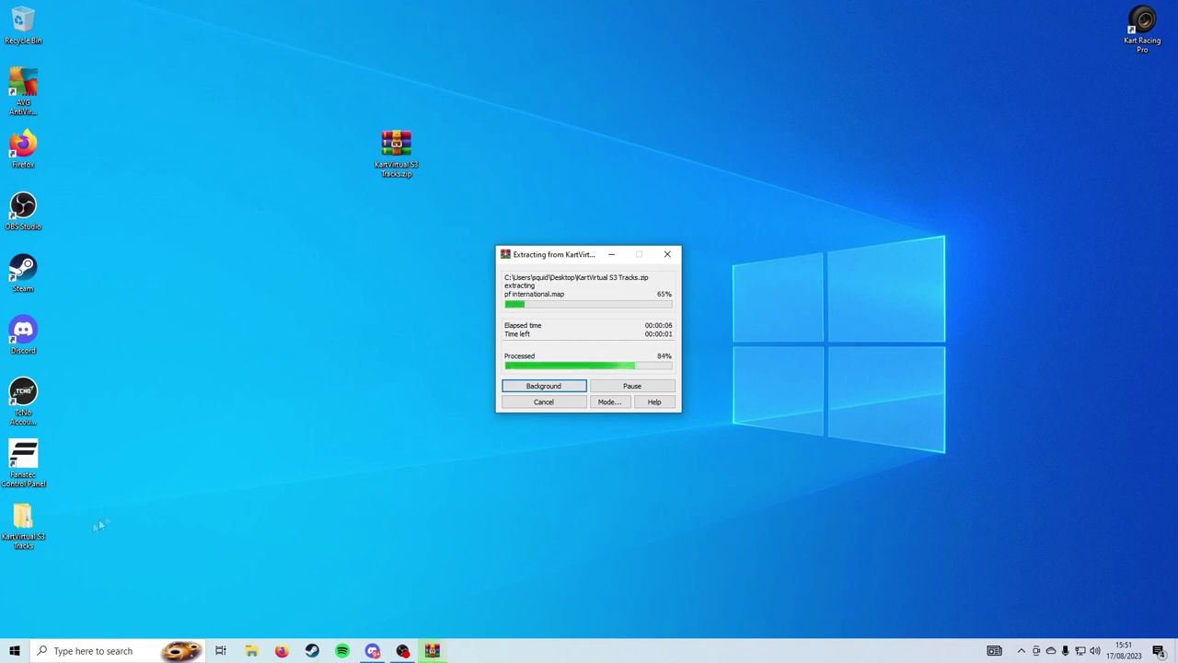
left_click_drag(44, 532, 392, 191)
double_click(411, 211)
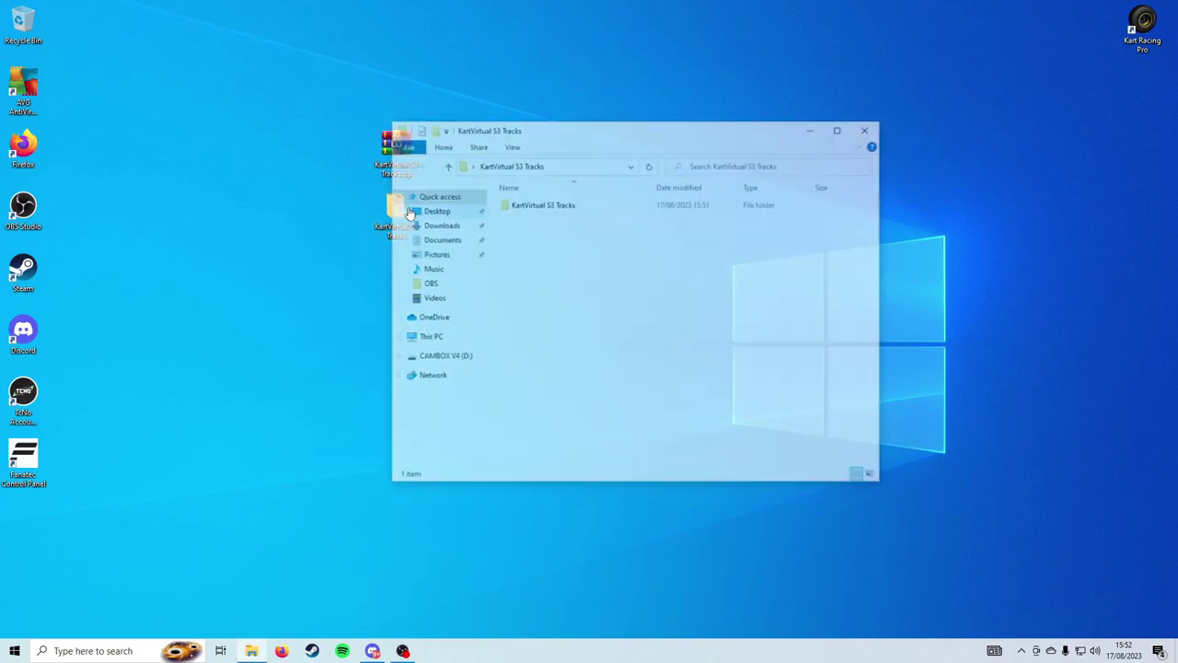
left_click_drag(705, 163, 883, 188)
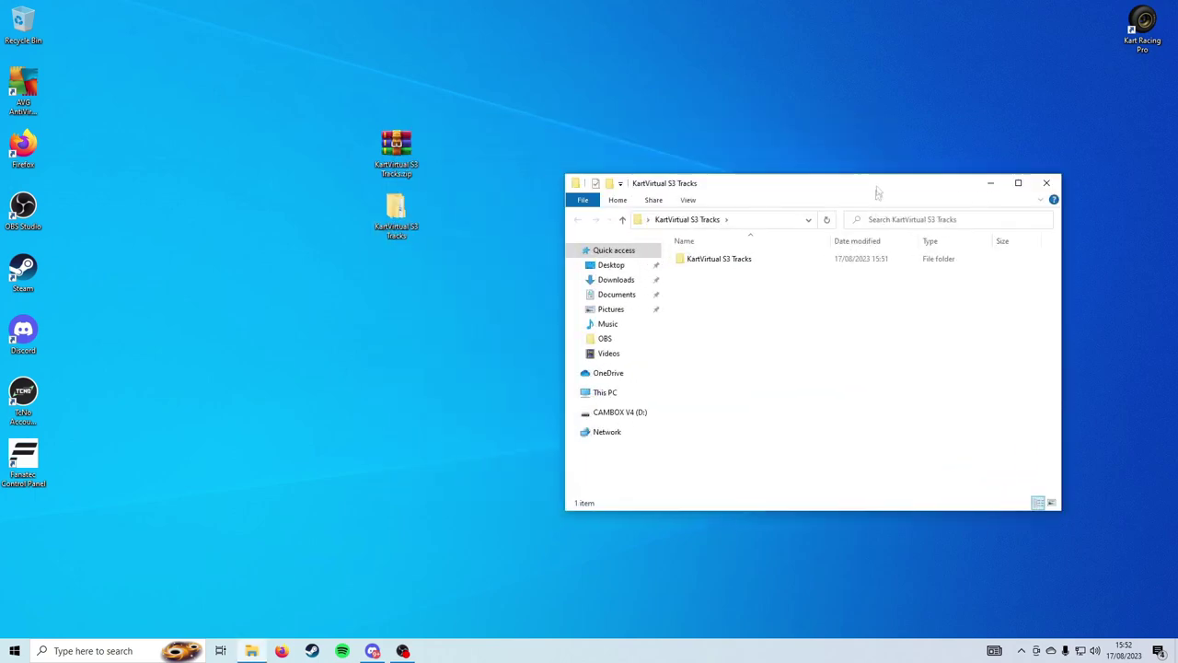
key("ctrl+n")
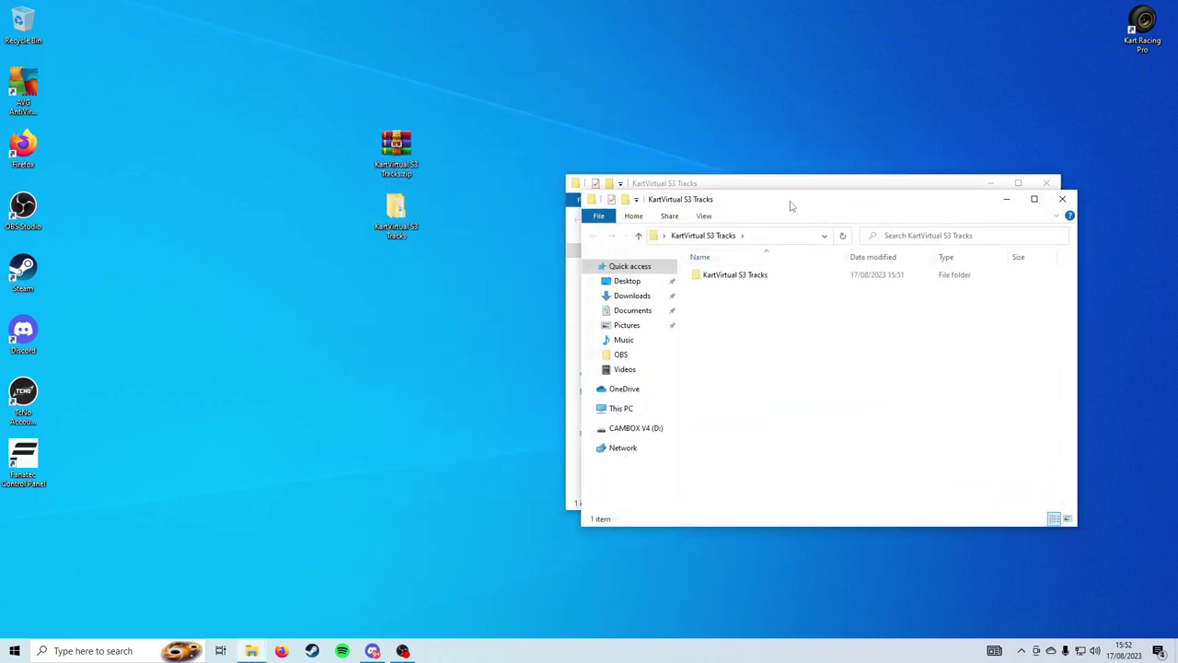
- Point the second window at Documents > PiBoSo > Kart Racing Pro > mods
left_click_drag(789, 203, 287, 184)
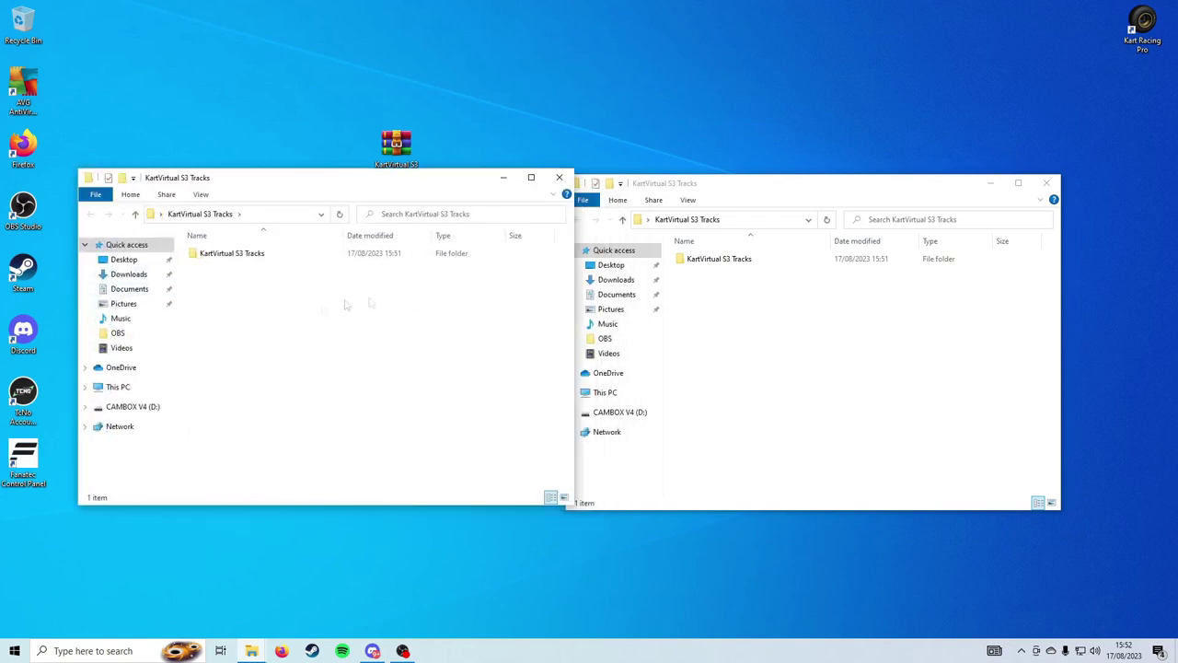
left_click(133, 293)
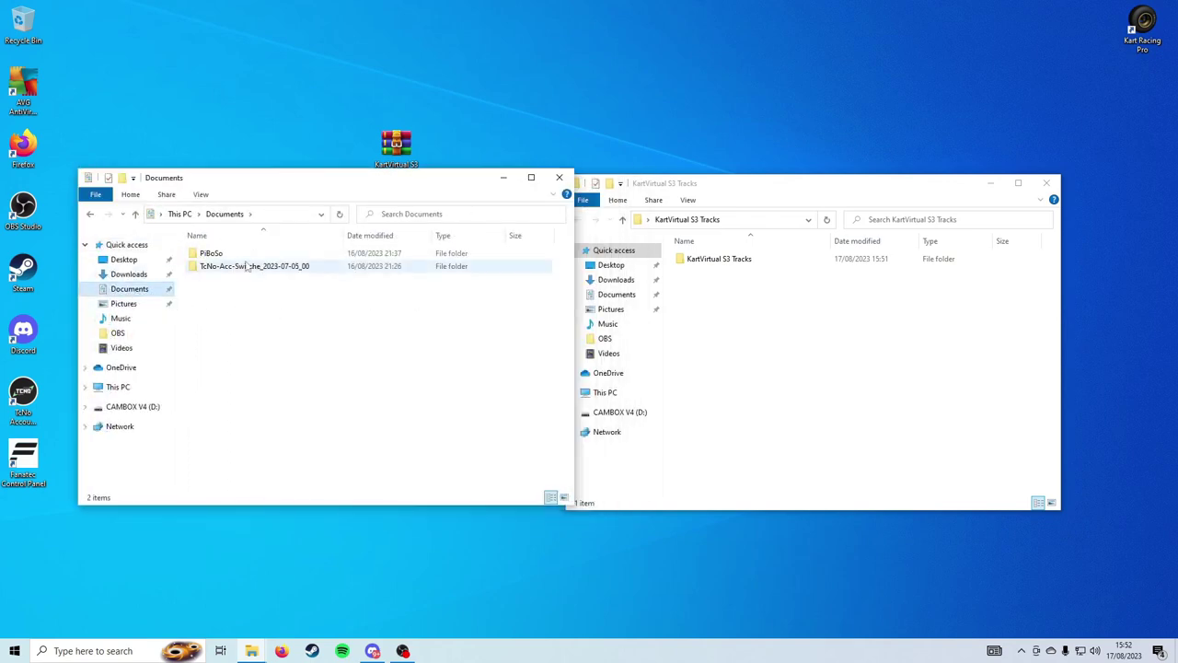
double_click(245, 255)
double_click(254, 258)
double_click(259, 268)
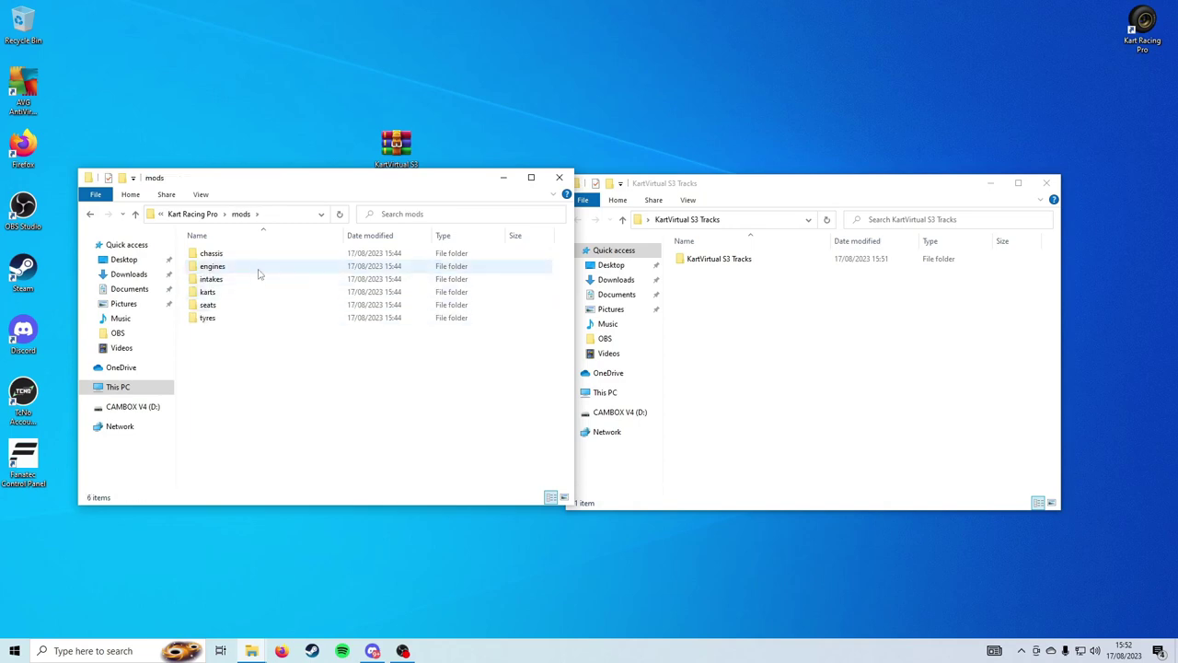
- Browse into KartVirtual S3 Tracks > mods > tracks and look over its eight track folders
left_click(752, 264)
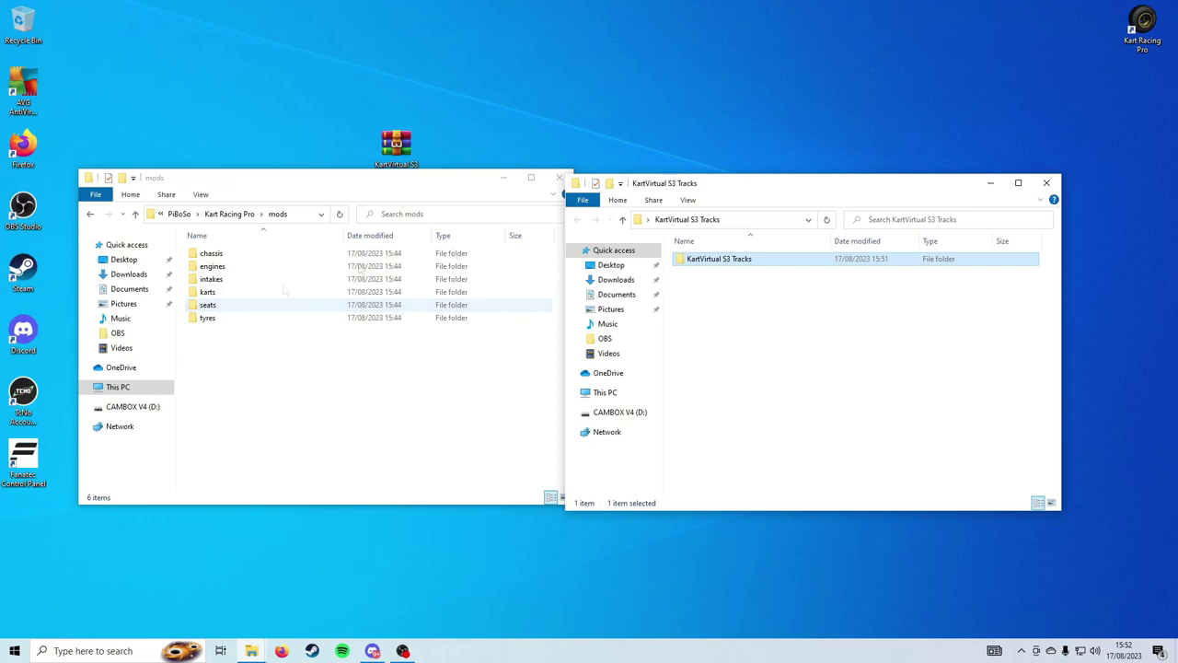
double_click(731, 259)
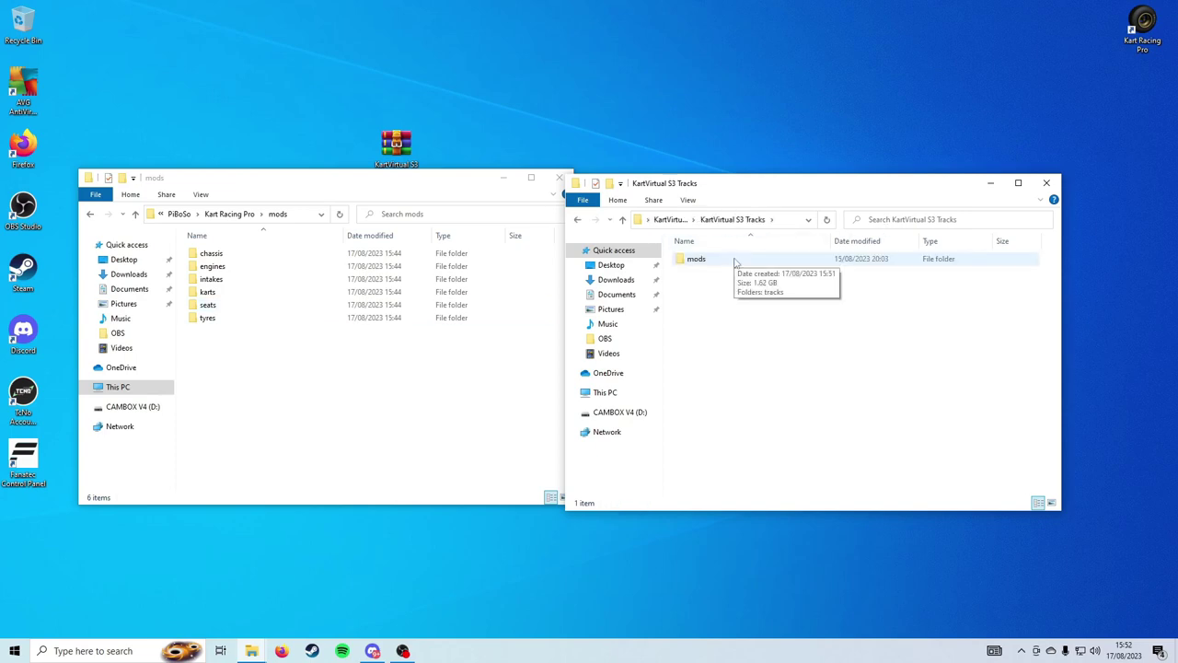
double_click(735, 263)
left_click(734, 262)
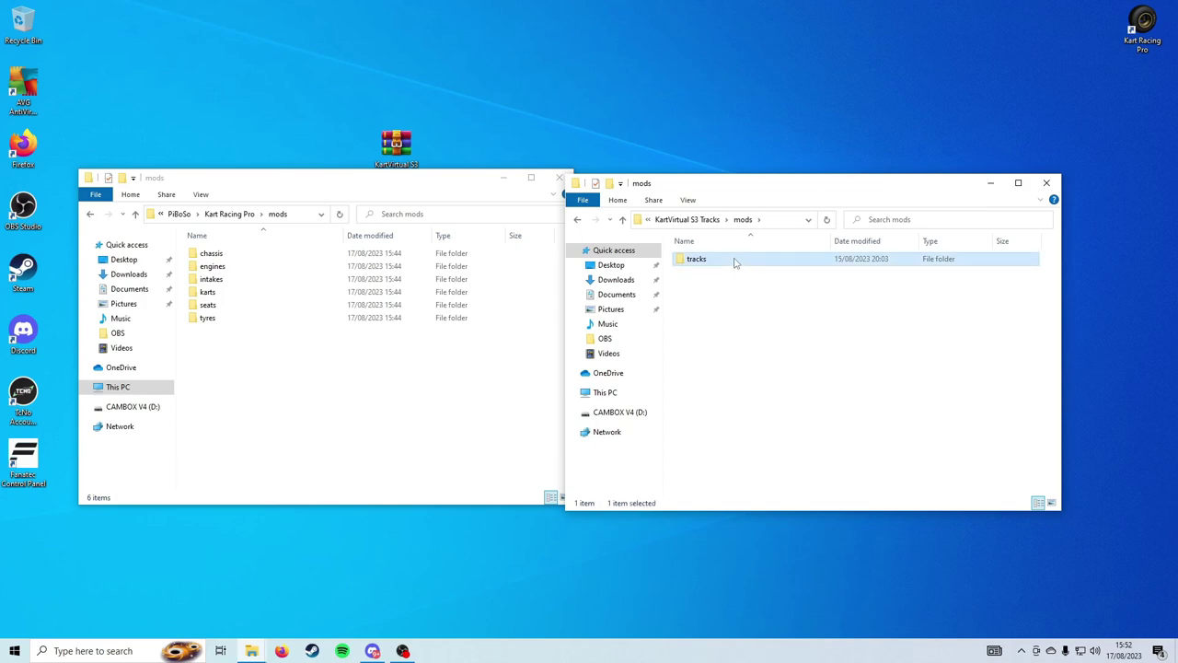
double_click(734, 262)
left_click_drag(737, 385, 732, 254)
left_click(727, 261)
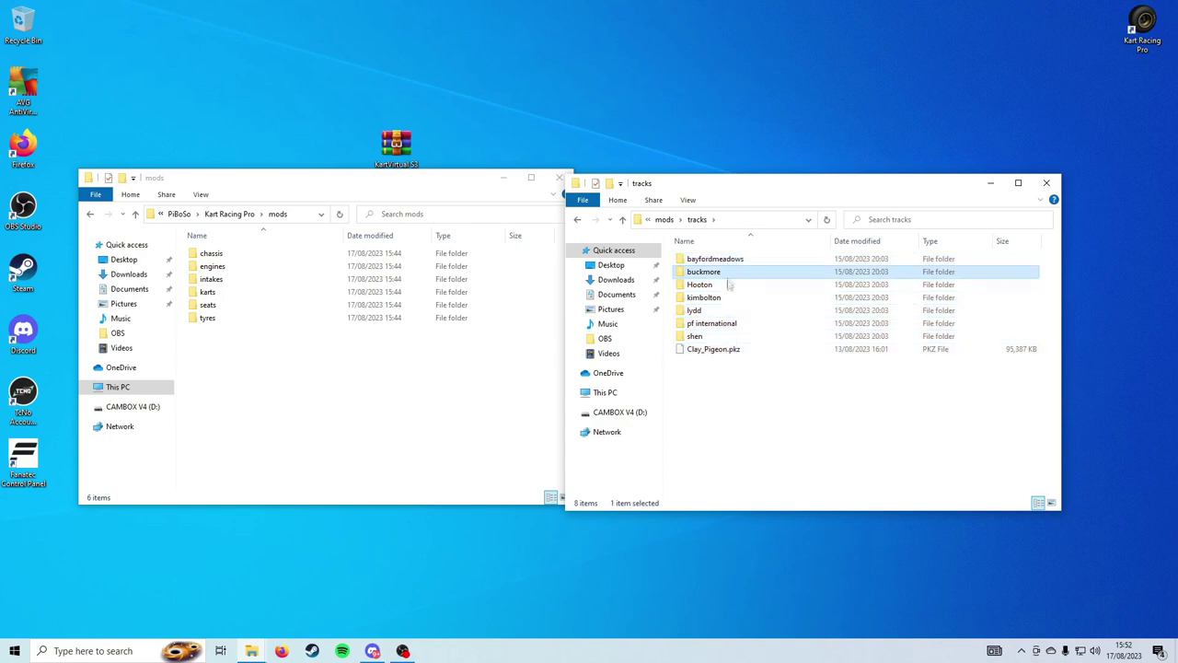
mouse_move(758, 402)
left_mouse_down()
mouse_move(718, 293)
mouse_move(663, 227)
left_mouse_up()
- Move the pack's tracks folder into the game's mods folder and close the pack window
left_click(664, 219)
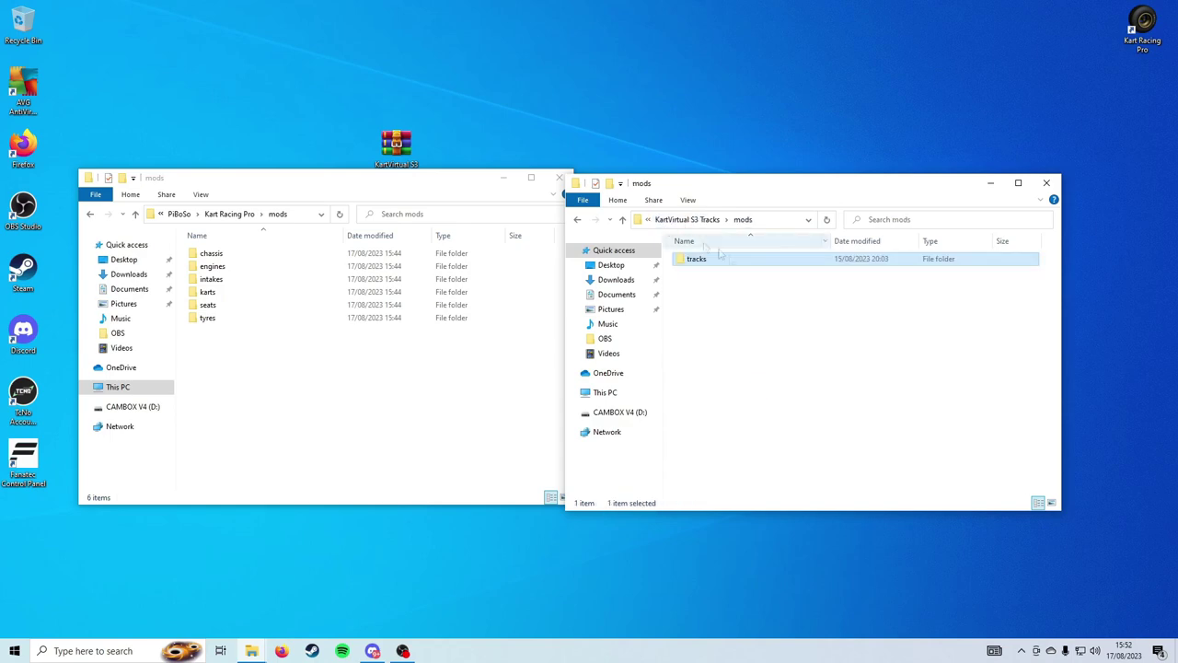
left_click_drag(736, 264, 338, 385)
left_click(338, 385)
left_click(1046, 183)
mouse_move(408, 171)
left_mouse_down()
mouse_move(504, 219)
mouse_move(543, 289)
left_mouse_up()
left_click_drag(451, 250, 387, 84)
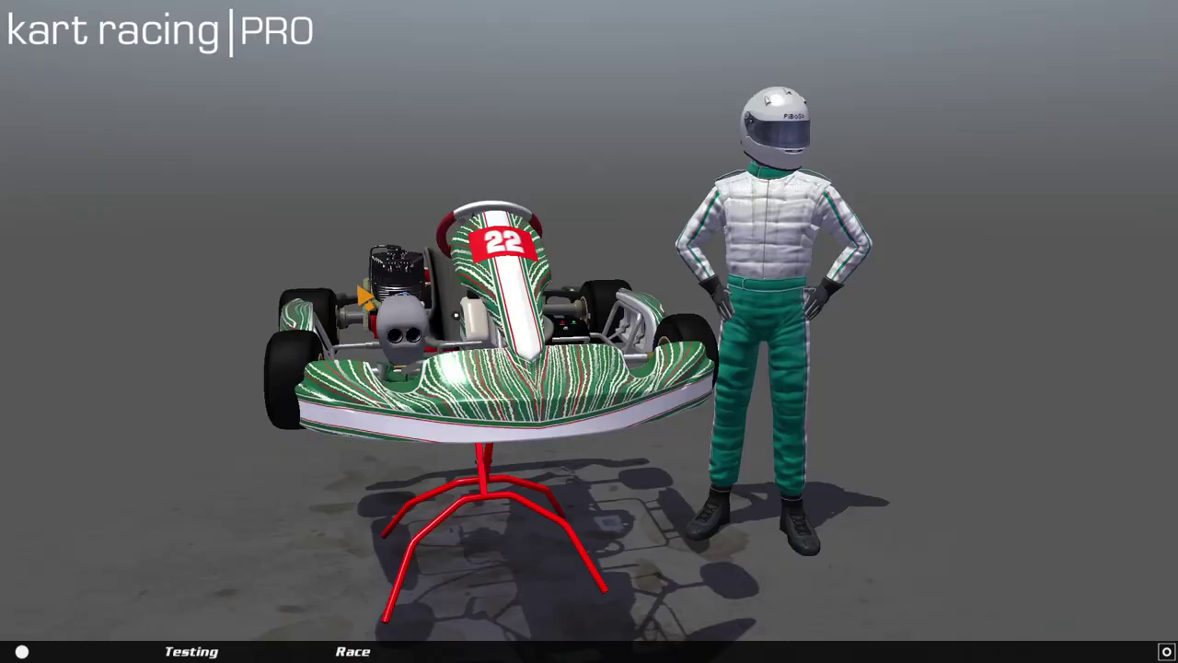
- Scroll the Testing track list to find Bayford Meadows, Buckmore Park and Hooton Park, then exit the game
left_click(208, 644)
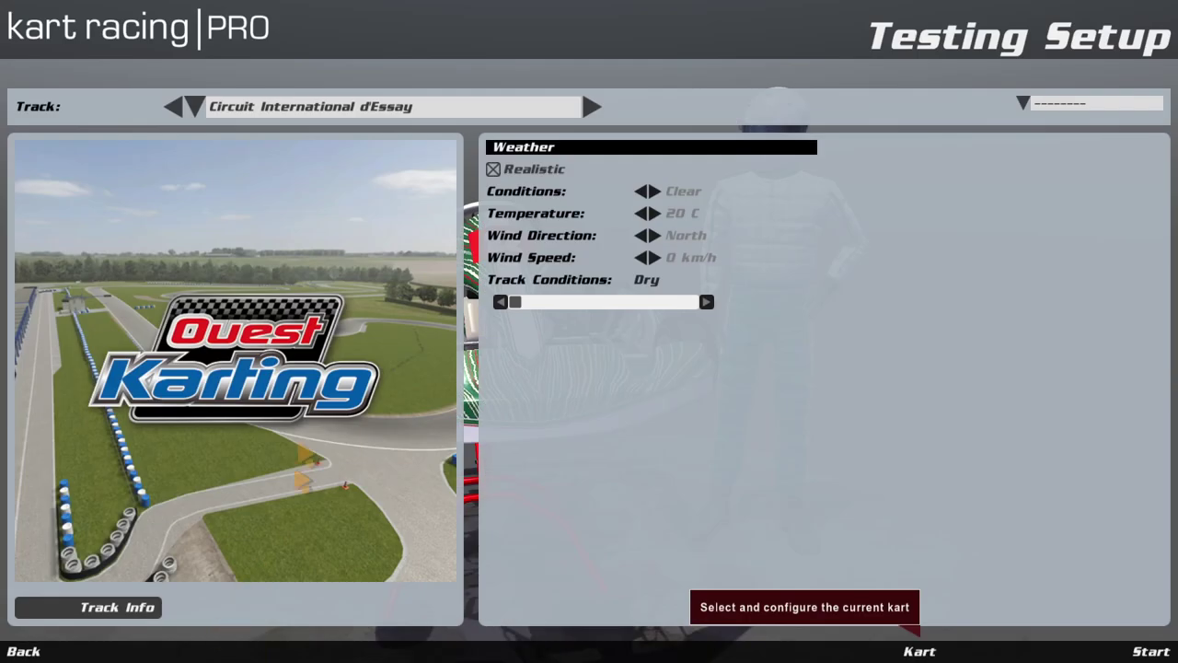
left_click(291, 111)
scroll(291, 126, "up", 1)
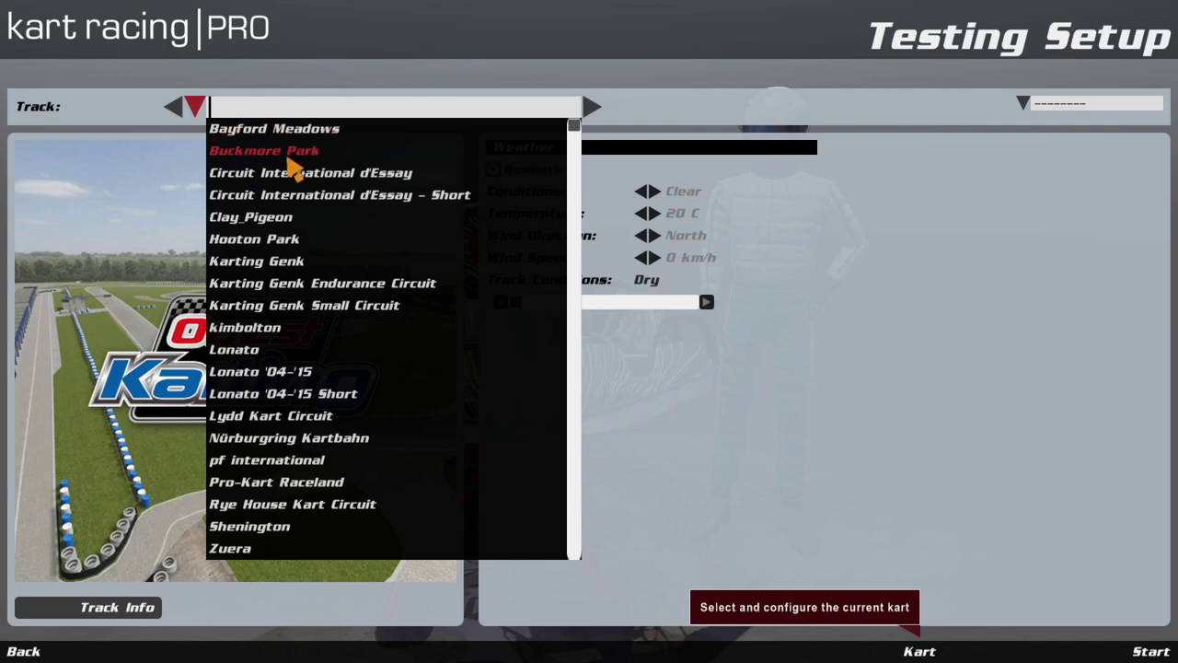
scroll(434, 171, "down", 1)
scroll(437, 175, "up", 1)
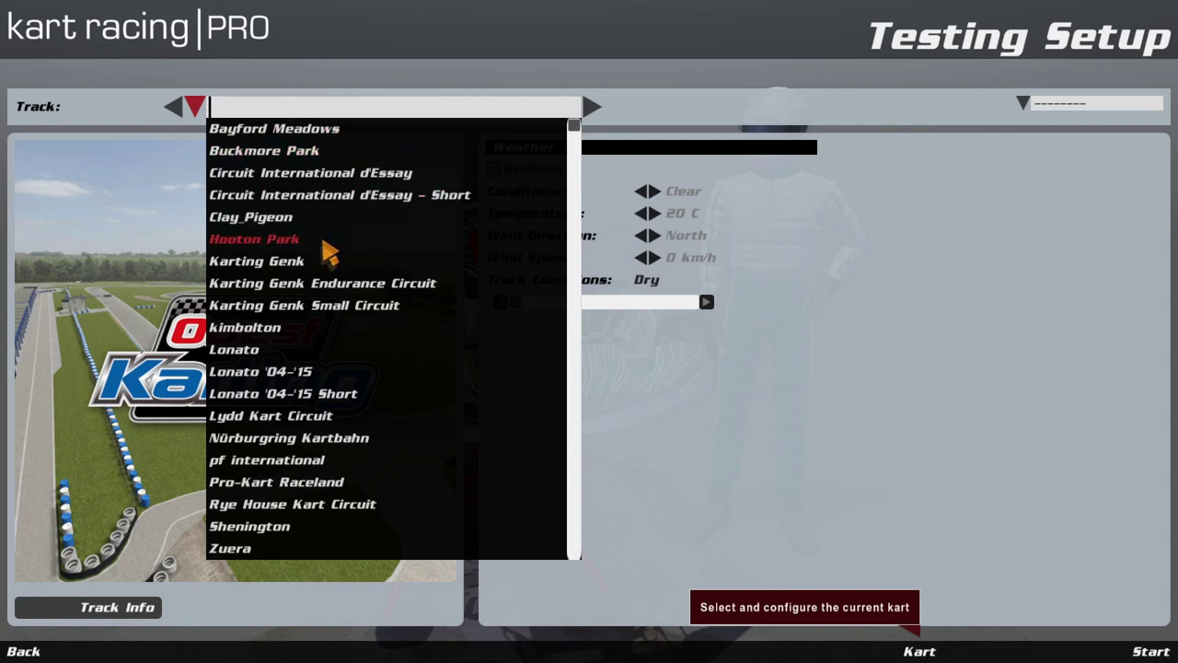
scroll(411, 465, "down", 1)
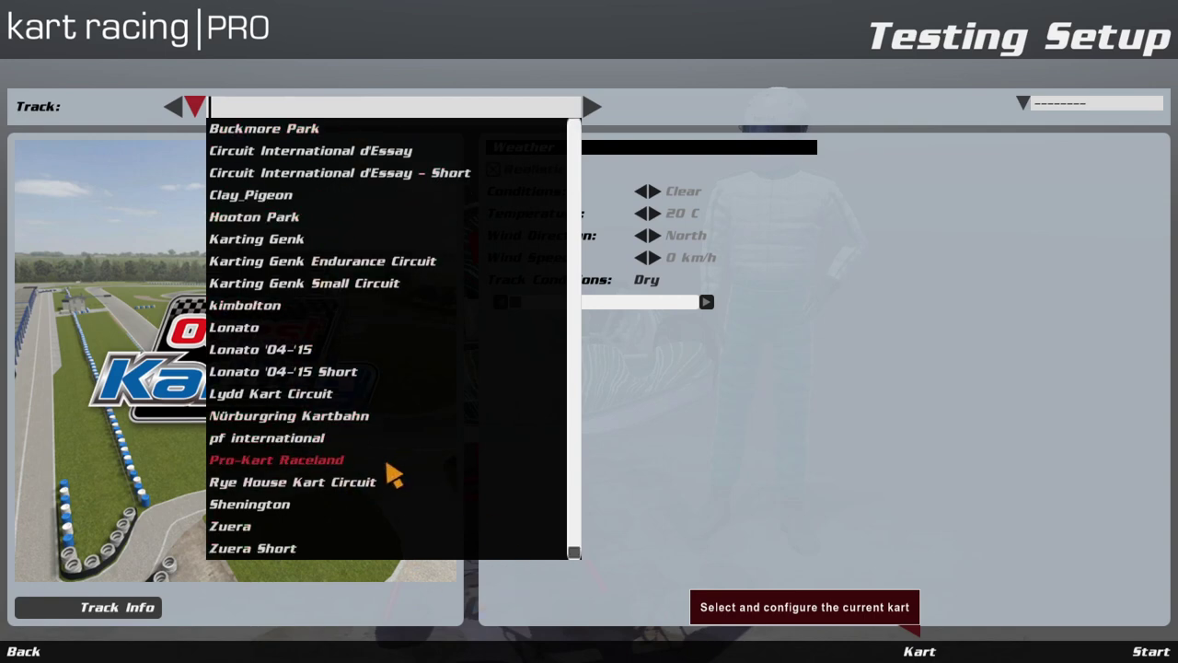
key("Escape")
key("Escape")
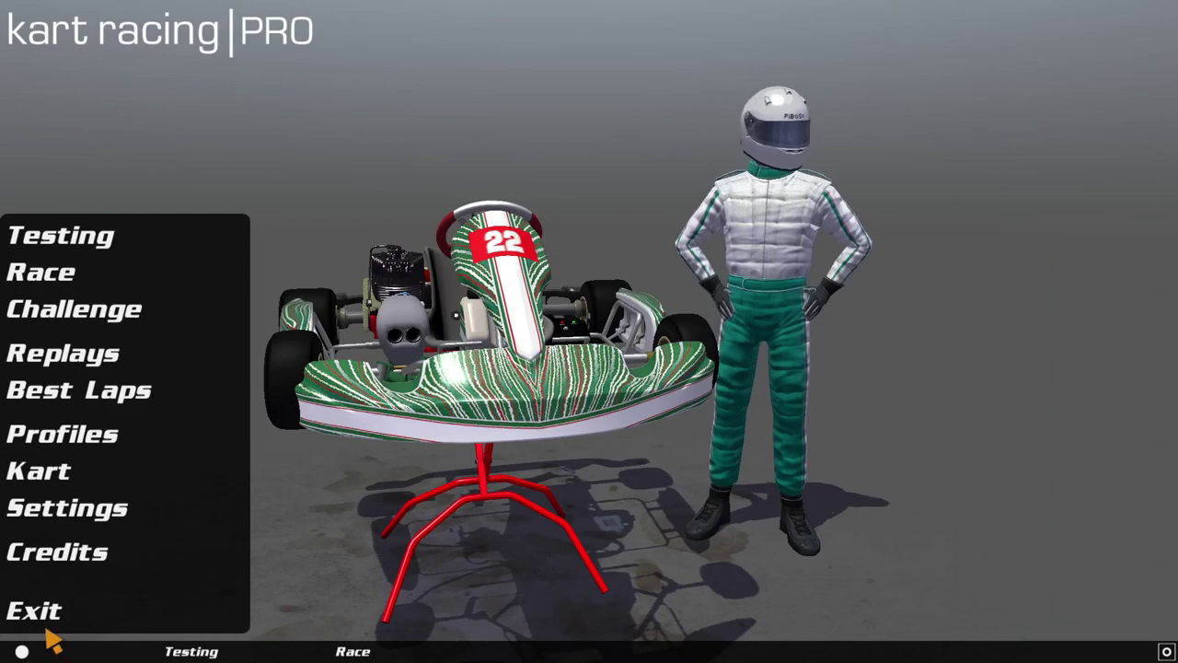
left_click(44, 623)
- Confirm quitting Kart Racing Pro and return to Discord's #downloads channel
left_click(396, 387)
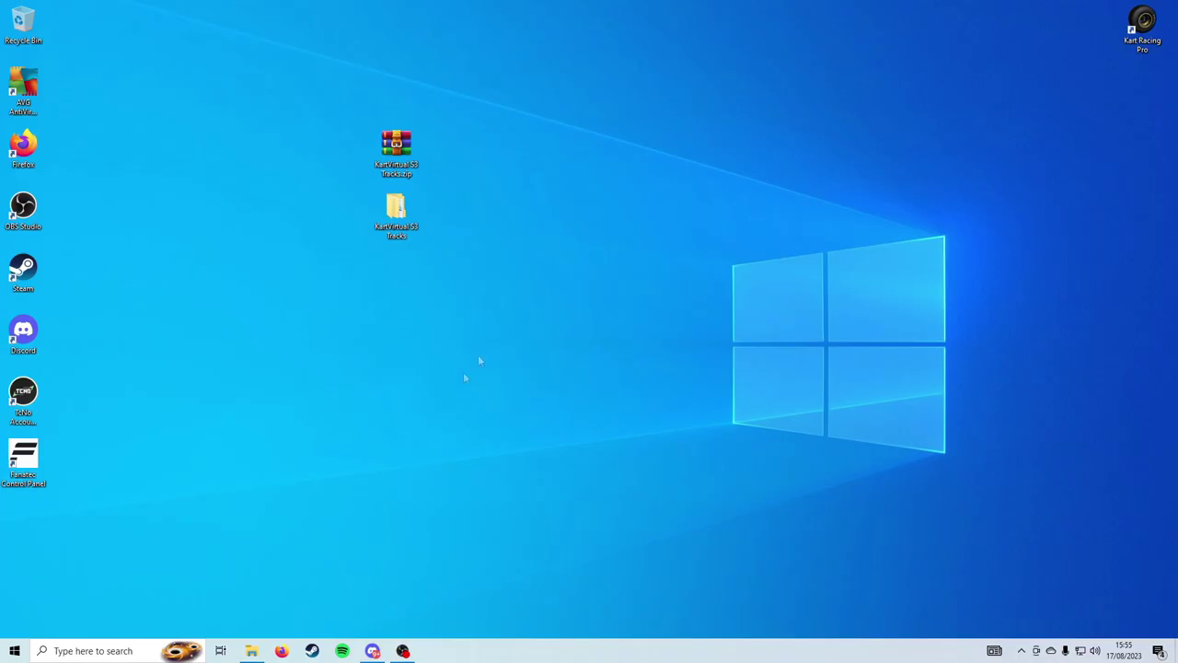
left_click(374, 653)
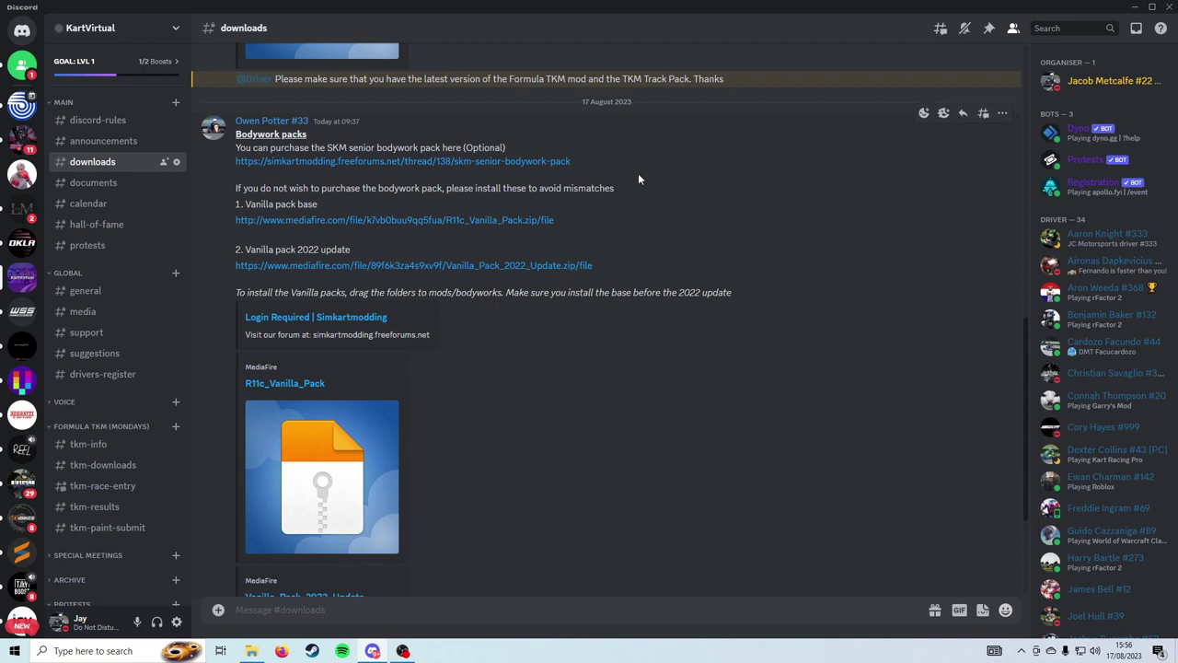
- Open the Vanilla pack base link on MediaFire and download R11c_Vanilla_Pack.zip
left_click(502, 221)
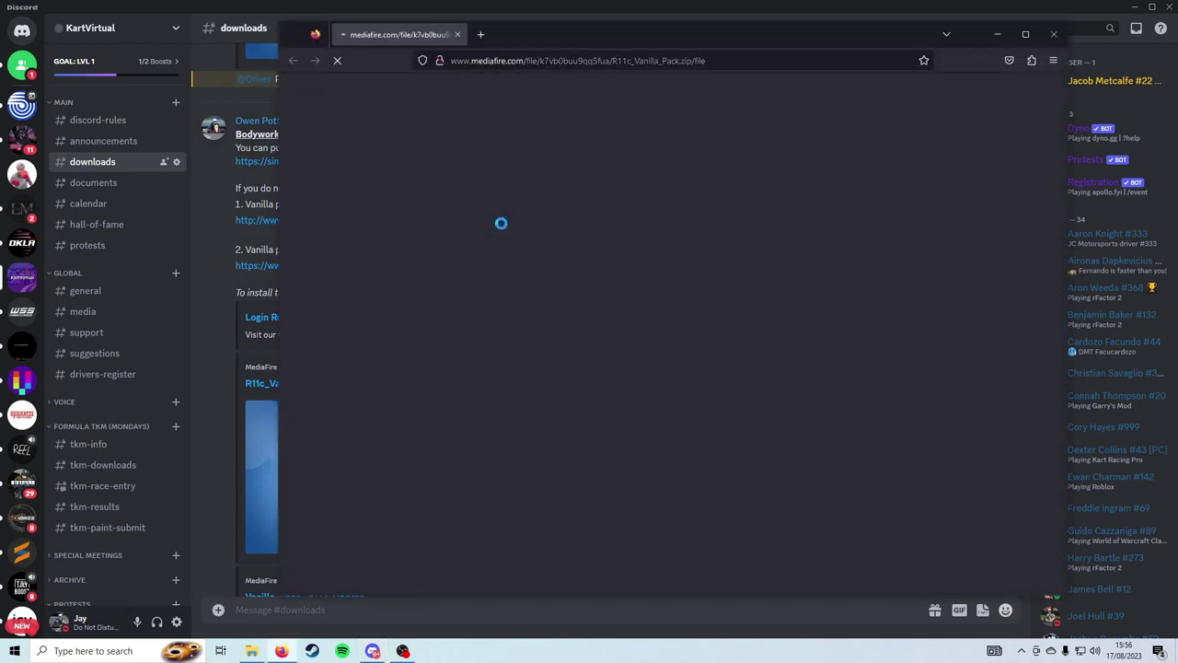
mouse_move(595, 42)
left_mouse_down()
mouse_move(682, 28)
mouse_move(742, 74)
left_mouse_up()
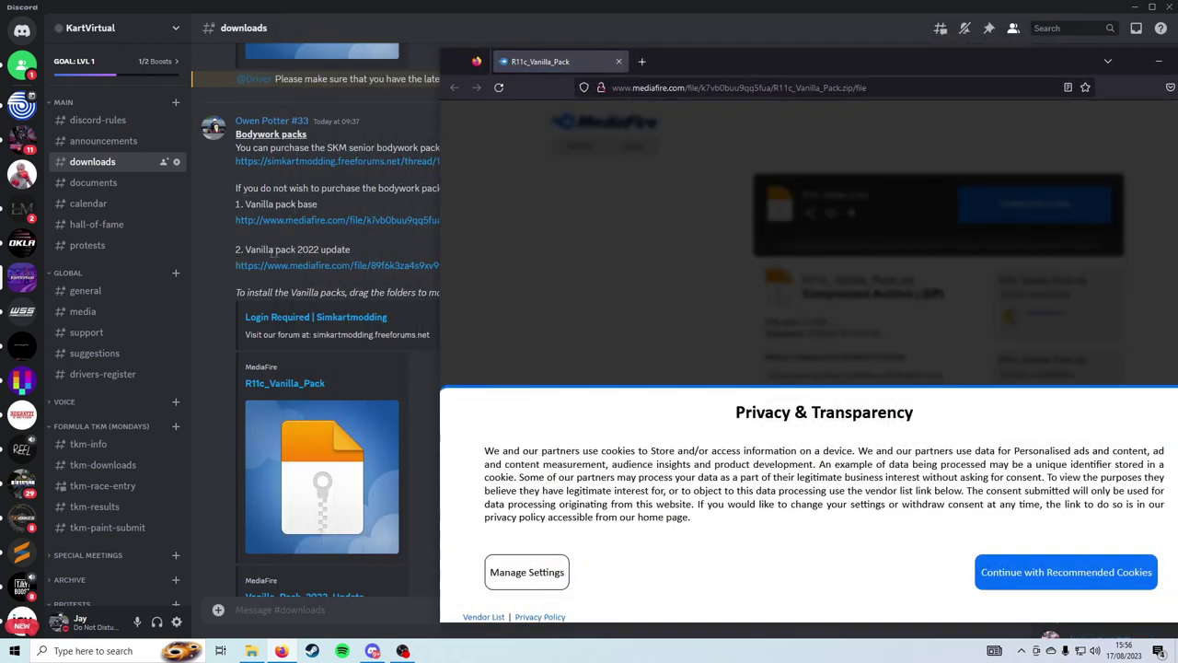
left_click_drag(719, 73, 496, 63)
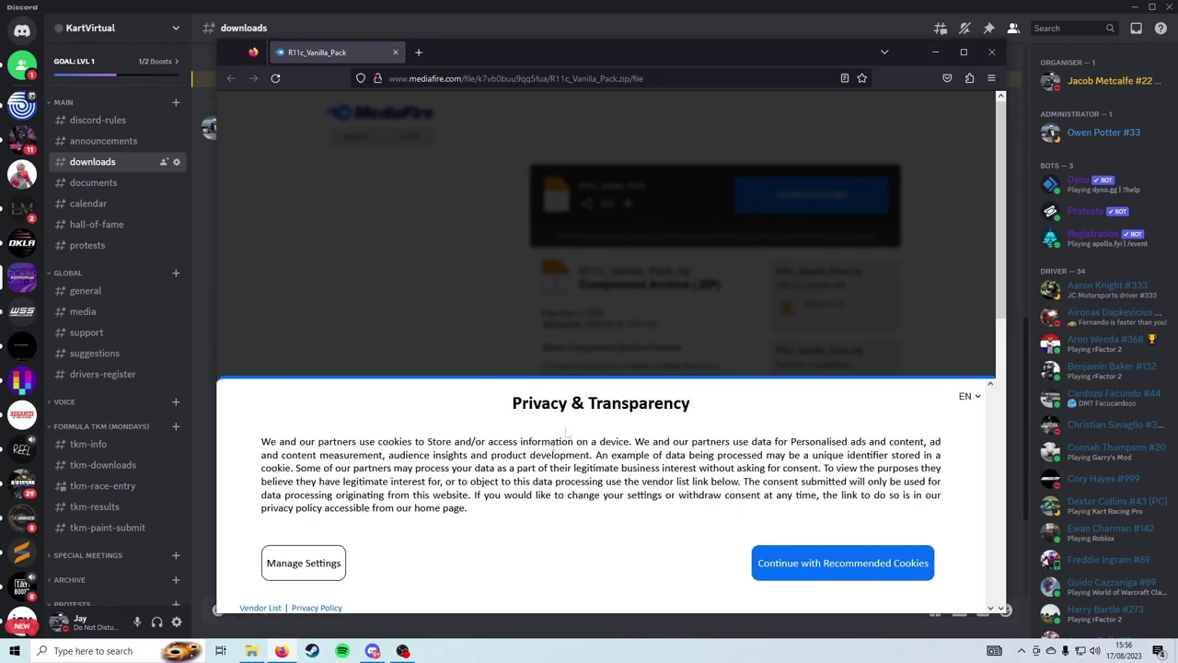
left_click(785, 578)
left_click(828, 201)
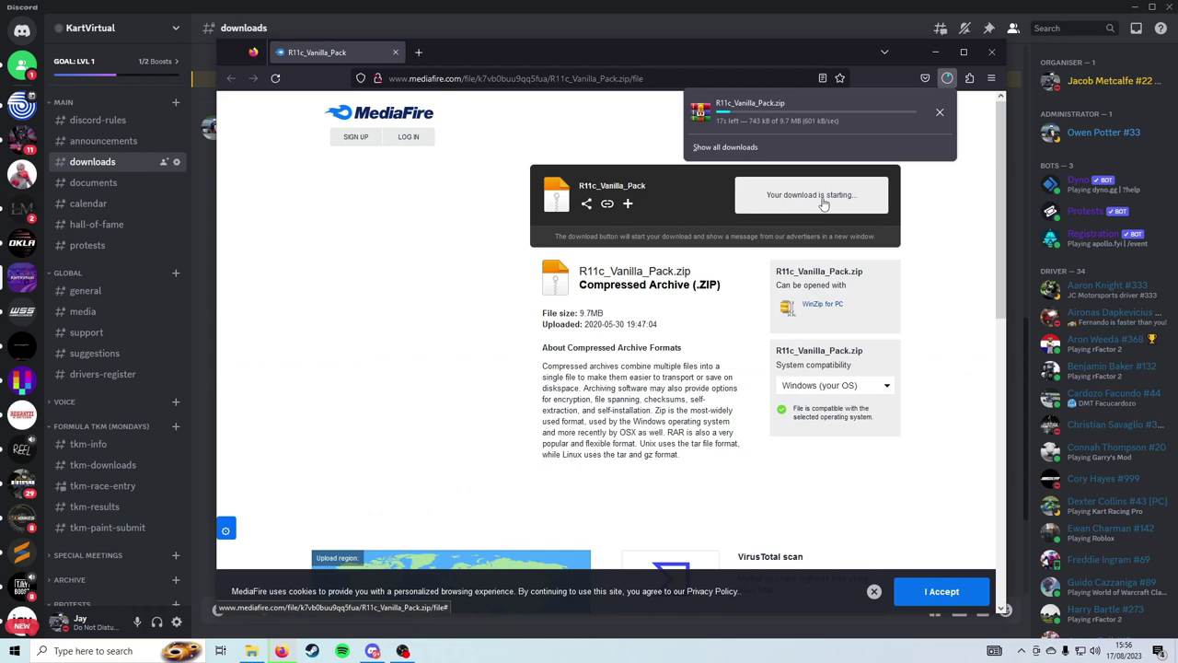
- Download Vanilla_Pack_2022_Update.zip from its Discord link and check both finished downloads
left_click(204, 326)
left_click(385, 273)
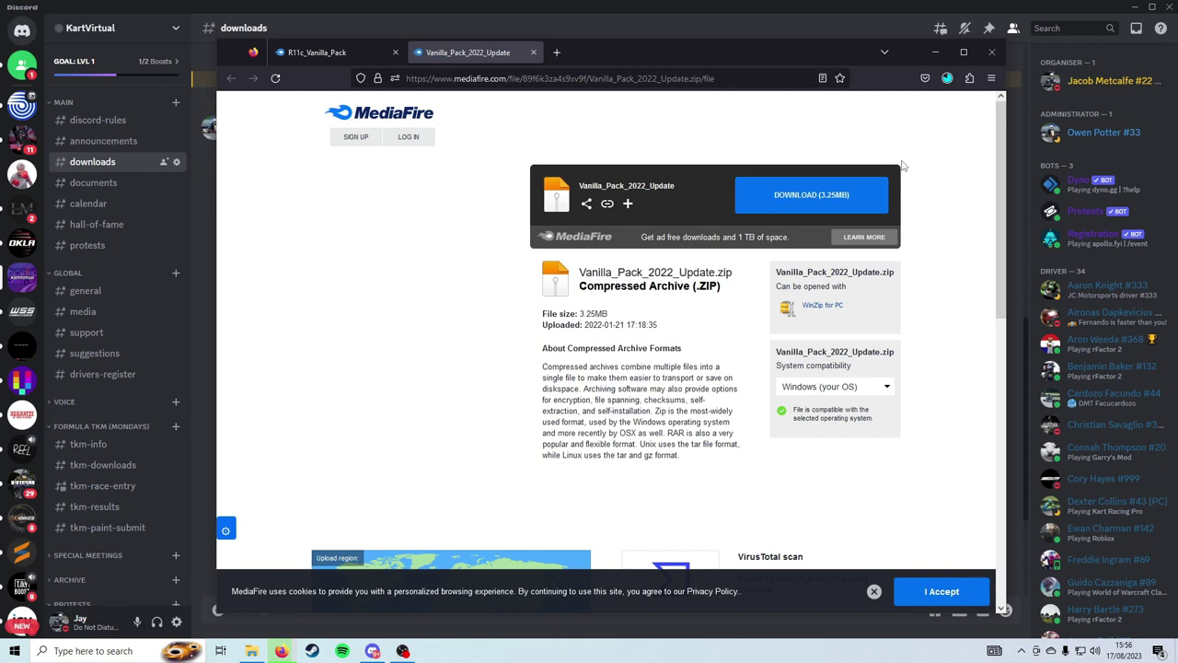
left_click(869, 196)
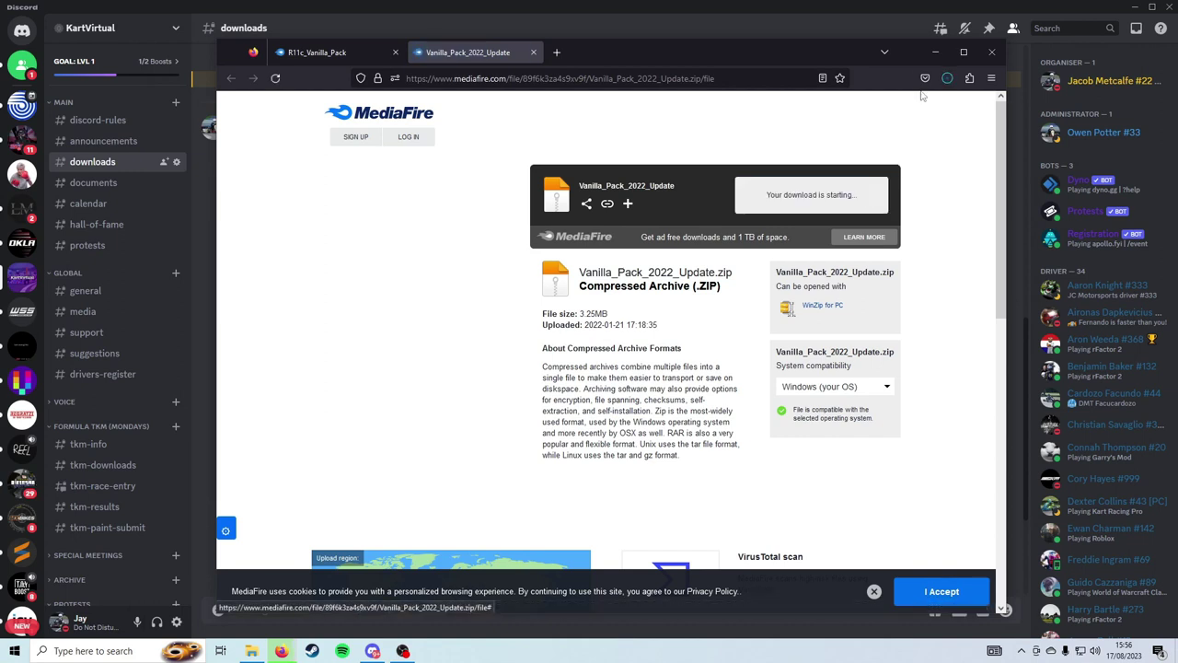
left_click(948, 81)
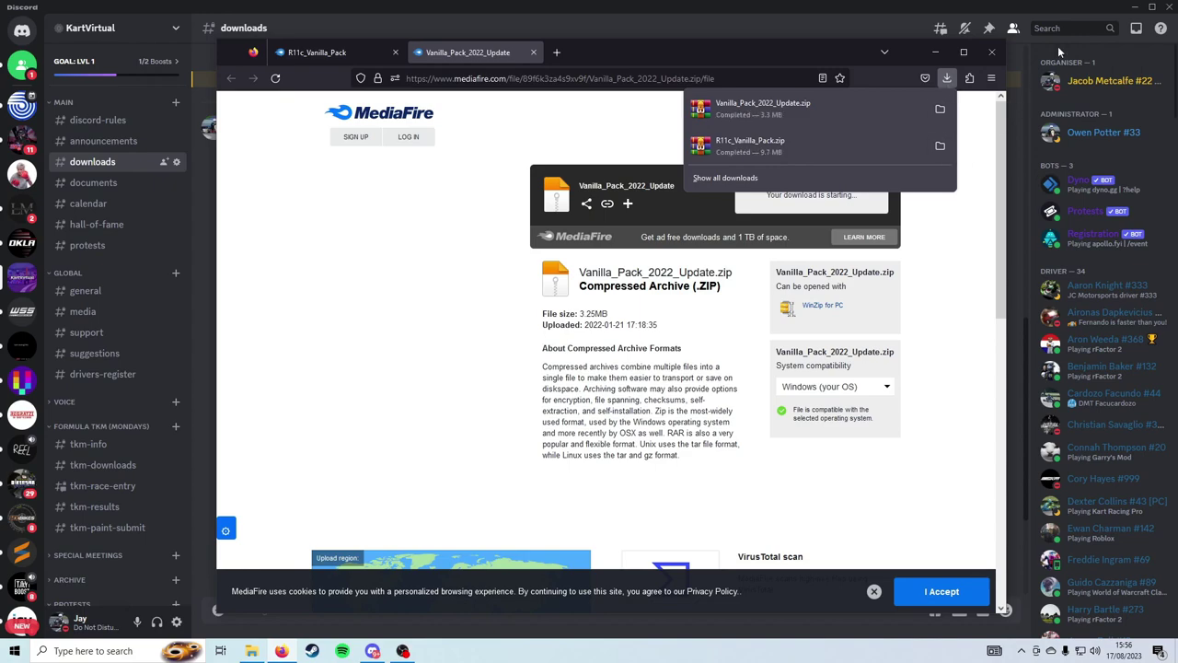
left_click(1126, 6)
- Drag Vanilla_Pack_2022_Update.zip and R11c_Vanilla_Pack.zip from Firefox onto the desktop, then close Firefox
left_click_drag(809, 62, 903, 207)
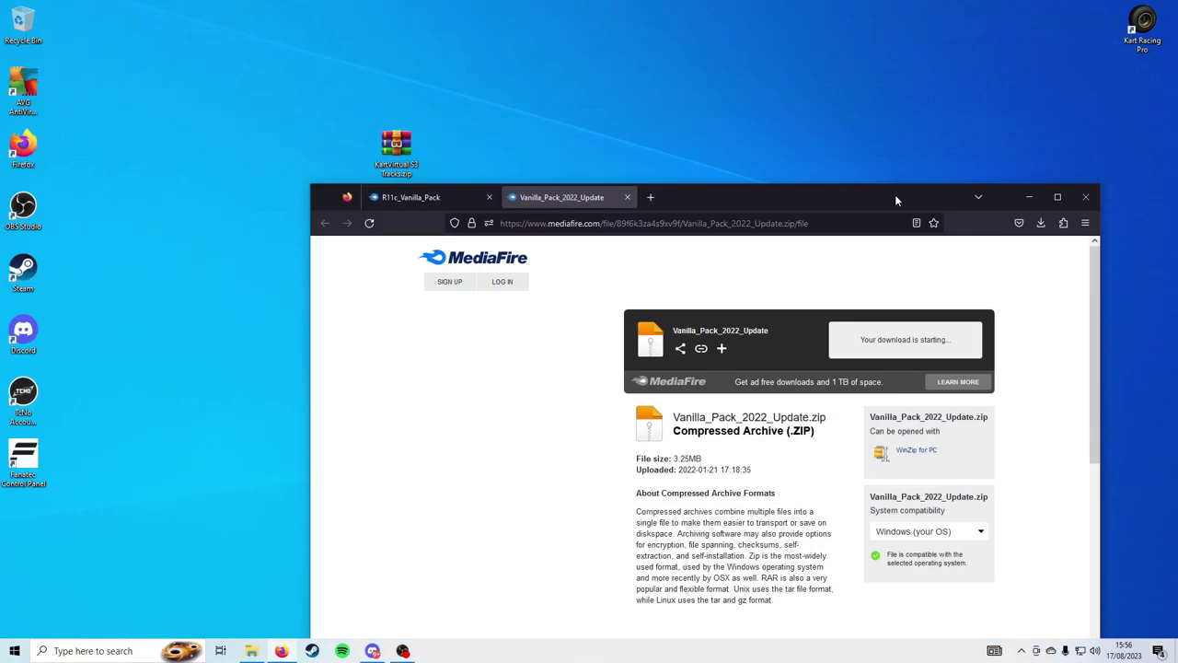
left_click(1040, 223)
mouse_move(928, 248)
left_mouse_down()
mouse_move(822, 211)
mouse_move(748, 101)
left_mouse_up()
left_click(1041, 223)
mouse_move(873, 271)
left_mouse_down()
mouse_move(799, 202)
mouse_move(723, 26)
mouse_move(722, 152)
left_mouse_up()
left_click(1086, 197)
- Delete the KartVirtual S3 Tracks zip and folder permanently via the Recycle Bin
mouse_move(464, 85)
left_mouse_down()
mouse_move(415, 95)
mouse_move(378, 246)
left_mouse_up()
mouse_move(411, 156)
left_mouse_down()
mouse_move(132, 89)
mouse_move(33, 23)
left_mouse_up()
right_click(37, 21)
left_click(63, 46)
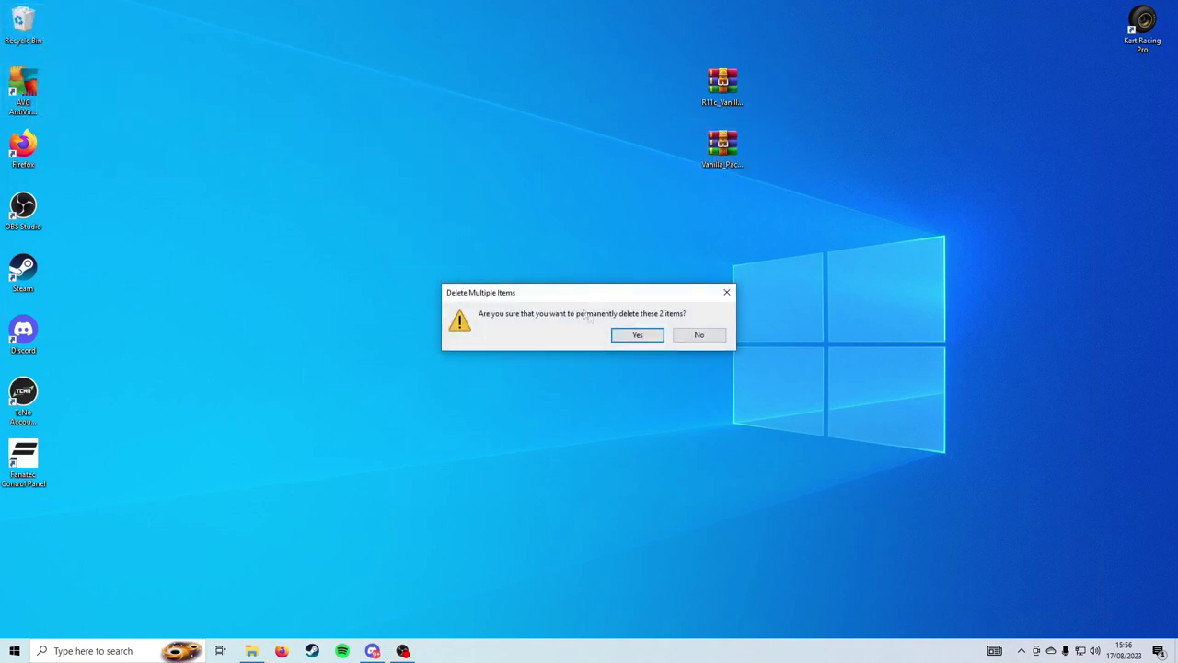
left_click(626, 337)
- Arrange the two Vanilla pack zips on the desktop and select R11c_Vanilla_Pack
left_click_drag(311, 112, 466, 357)
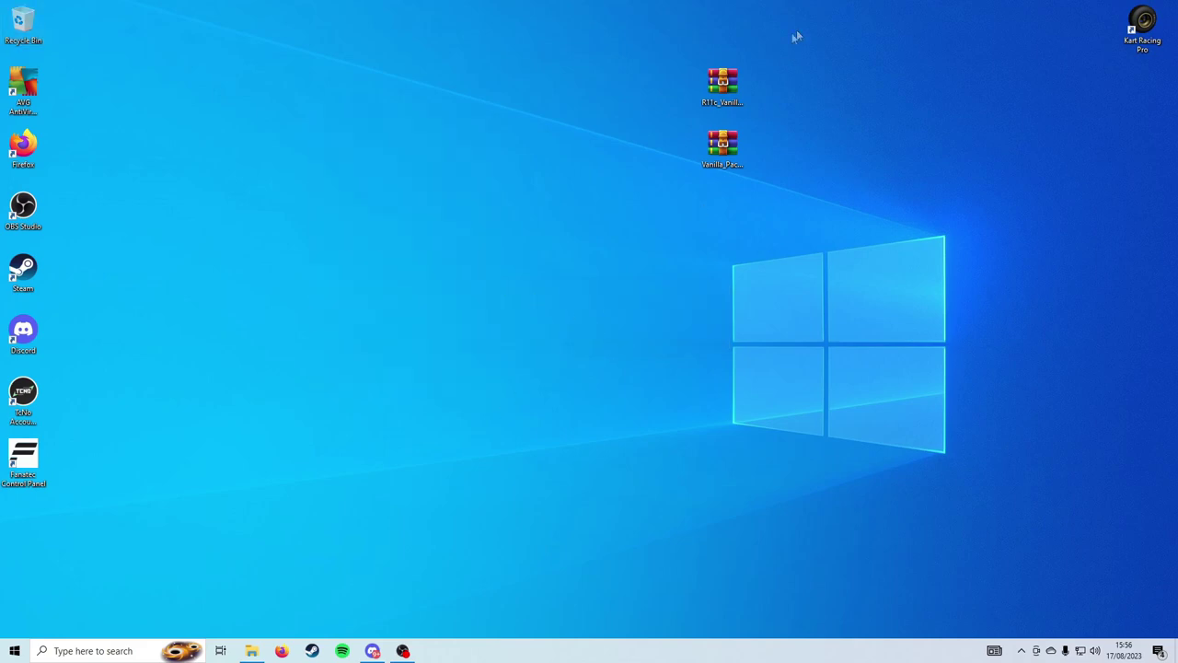
left_click_drag(722, 85, 489, 152)
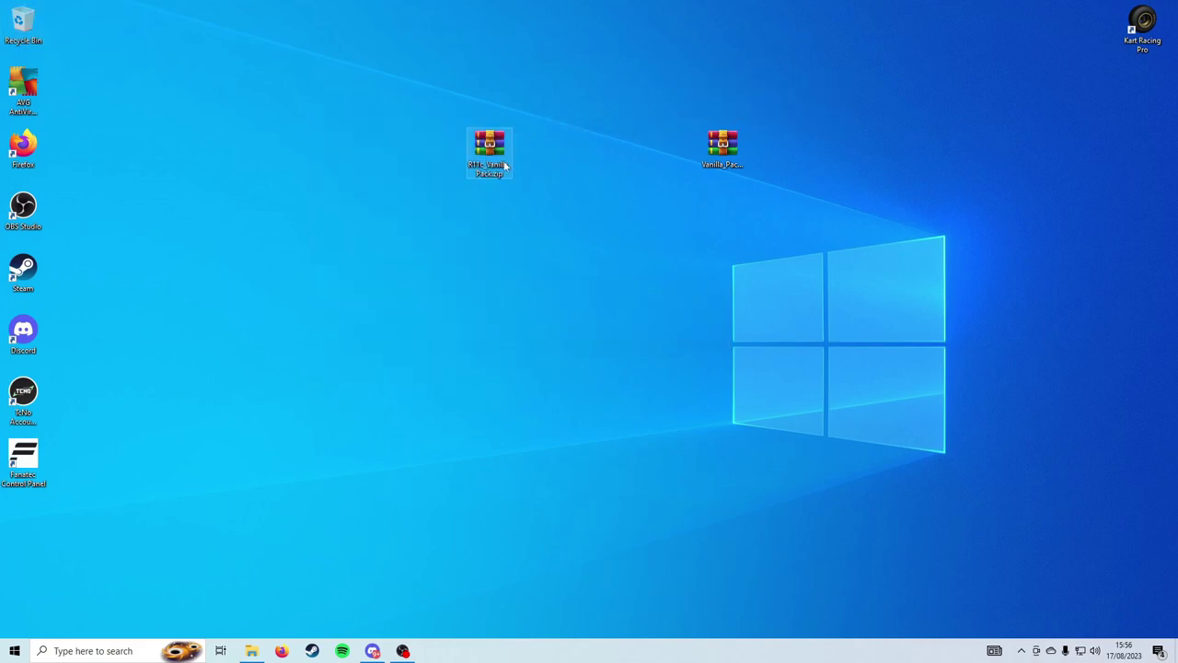
left_click(717, 151)
left_click(491, 156)
left_click_drag(451, 192, 549, 137)
left_click(723, 147)
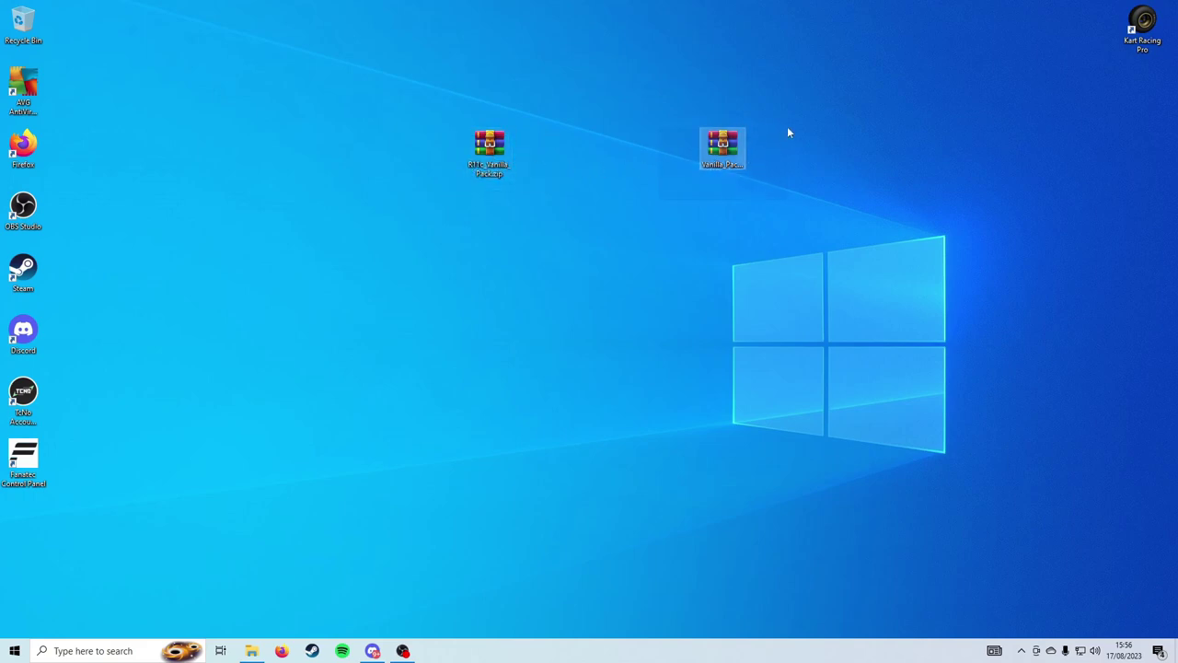
left_click(487, 161)
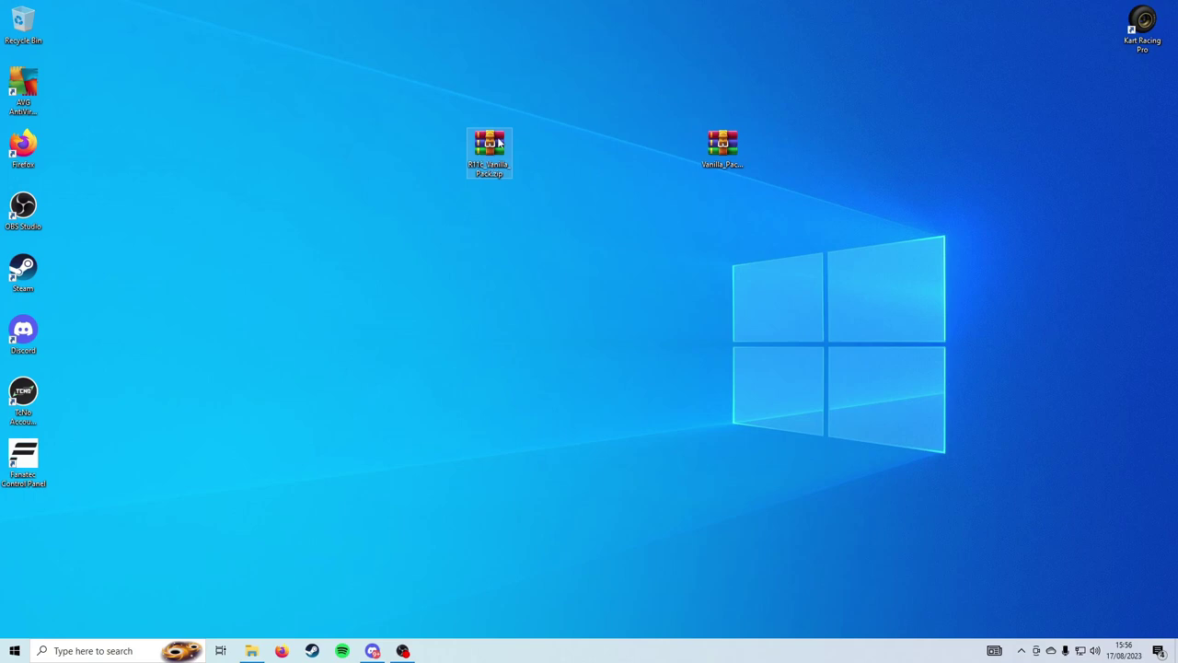
- Extract R11c_Vanilla_Pack.zip into an R11c_Vanilla_Pack folder and open it in two windows
right_click(503, 145)
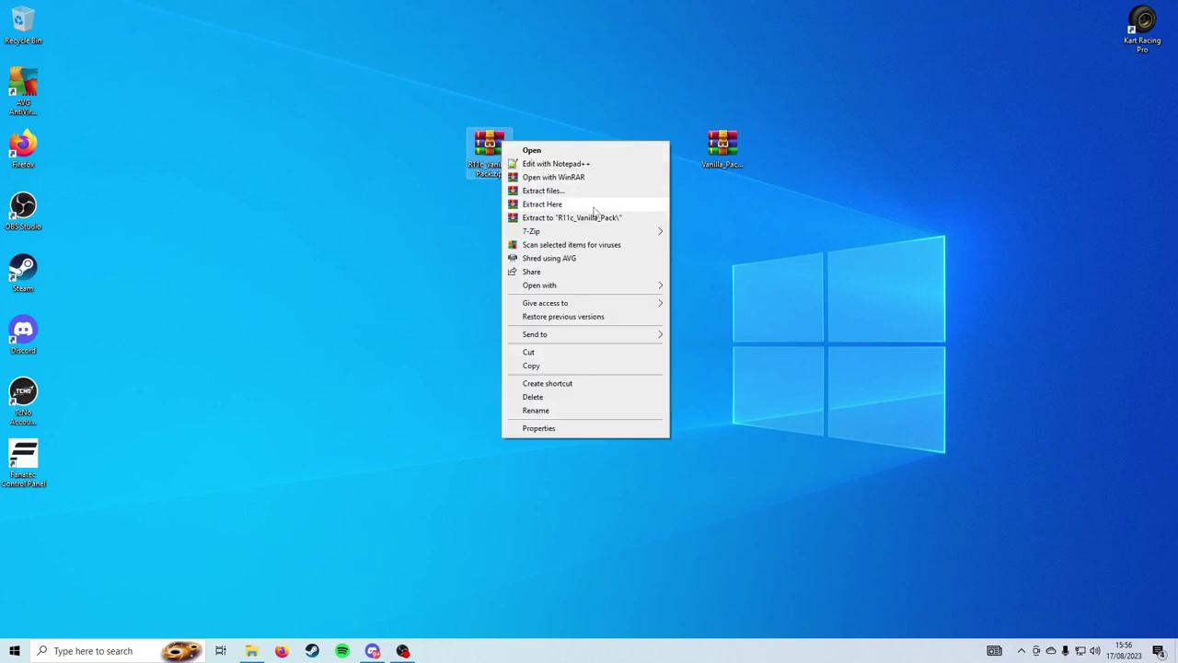
left_click(603, 220)
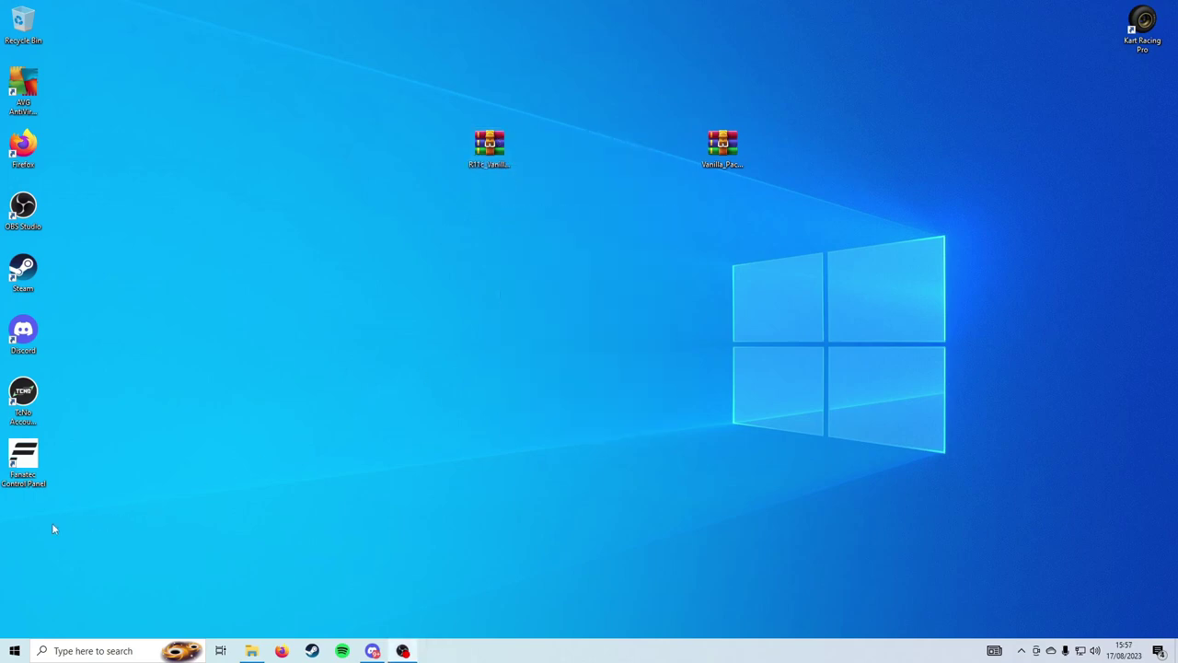
mouse_move(47, 518)
left_mouse_down()
mouse_move(348, 377)
mouse_move(511, 210)
left_mouse_up()
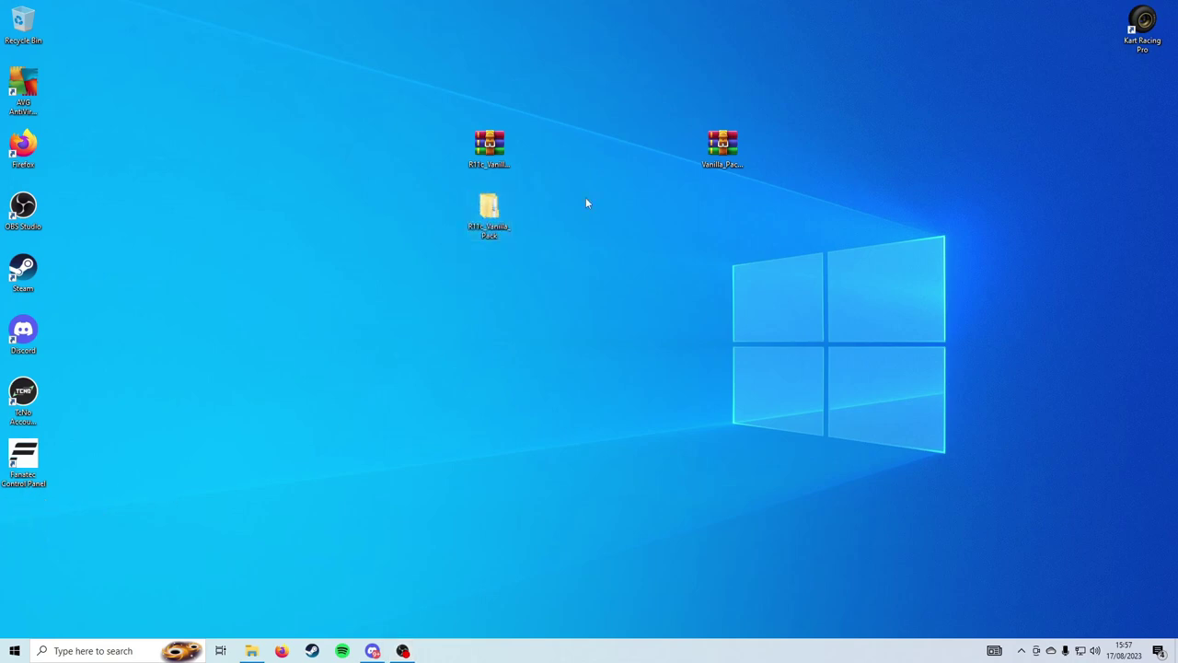
double_click(487, 213)
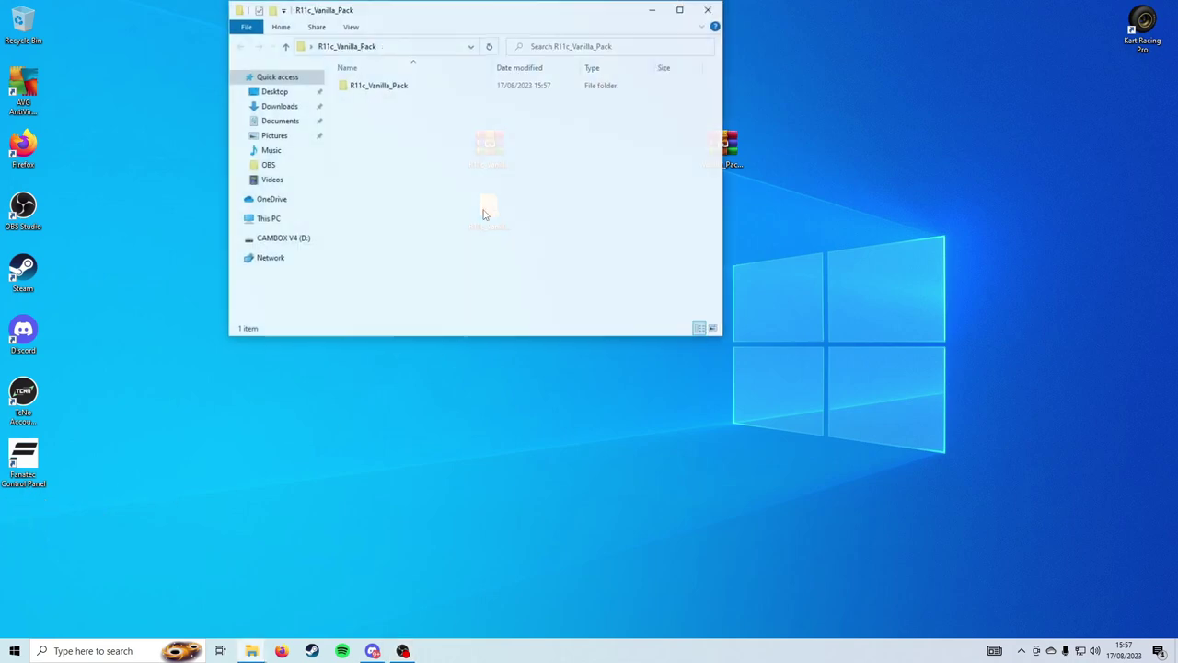
mouse_move(495, 14)
left_mouse_down()
mouse_move(582, 74)
mouse_move(874, 172)
mouse_move(391, 162)
mouse_move(304, 173)
left_mouse_up()
key("ctrl+n")
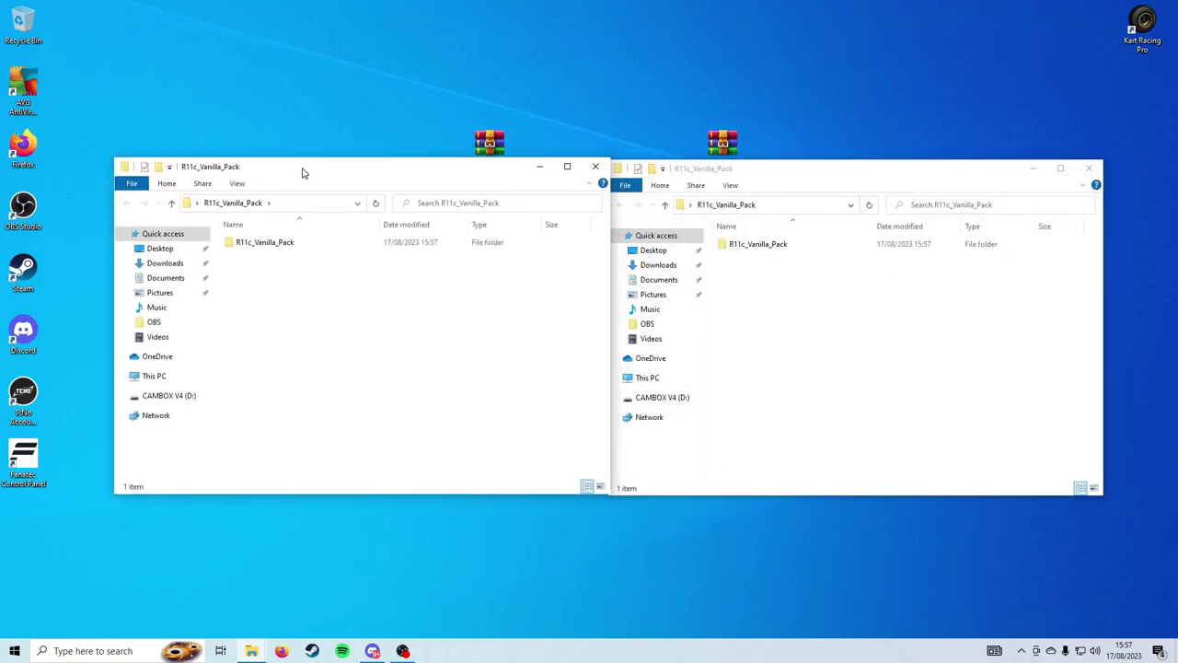
- Show Kart Racing Pro's mods folder beside the inner R11c_Vanilla_Pack folder's frontbumpers, kits and sidepods
left_click(166, 278)
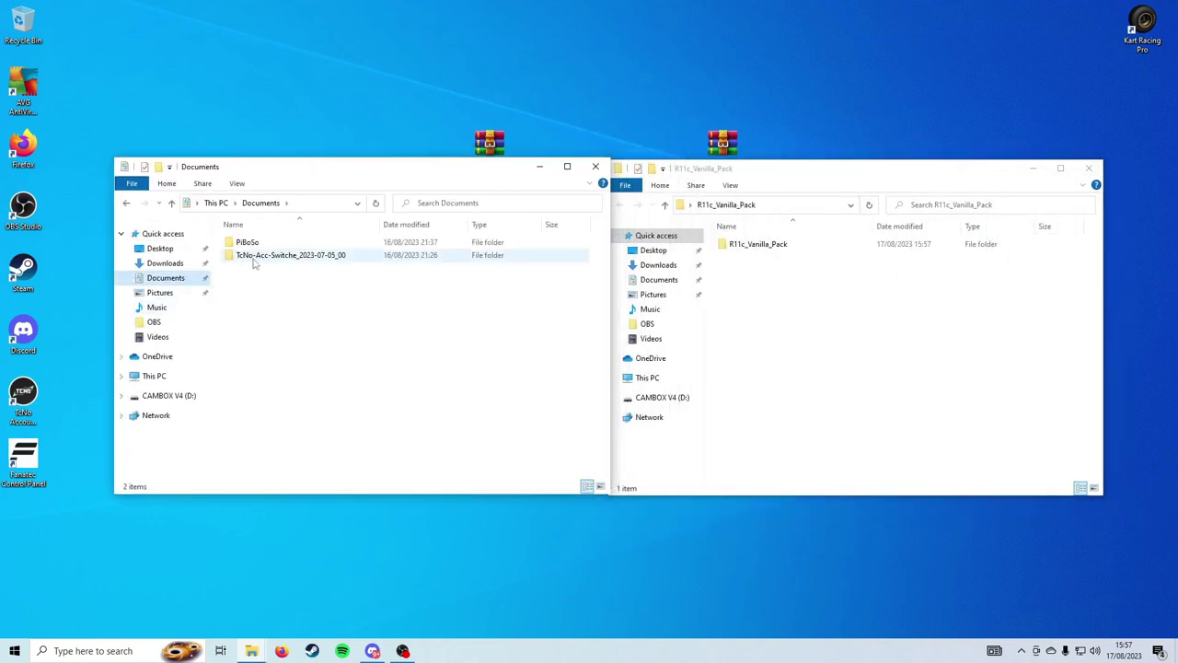
double_click(253, 242)
double_click(269, 243)
double_click(278, 257)
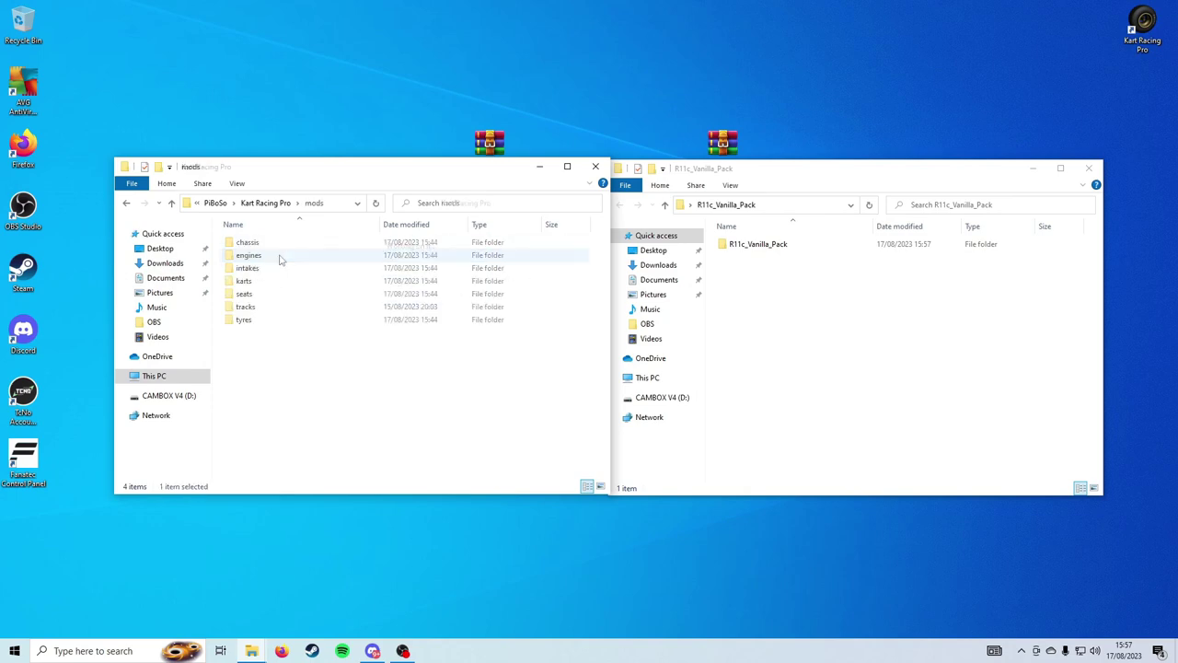
double_click(746, 251)
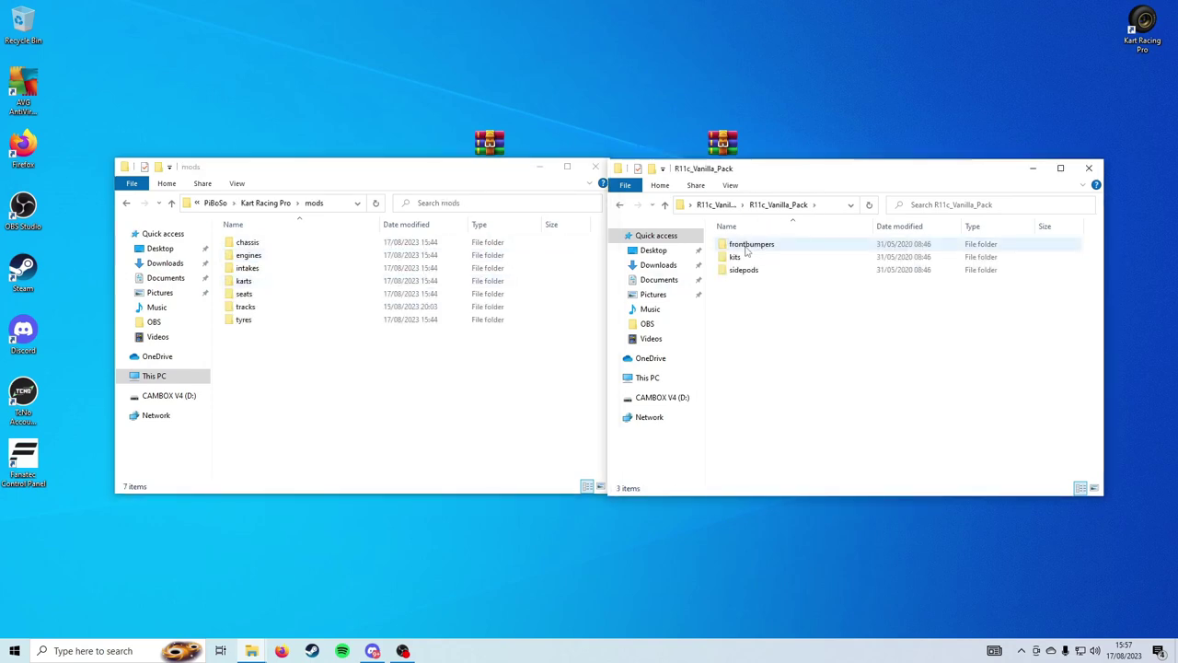
mouse_move(768, 321)
left_mouse_down()
mouse_move(772, 228)
mouse_move(768, 305)
mouse_move(764, 245)
mouse_move(765, 297)
mouse_move(787, 310)
mouse_move(799, 265)
mouse_move(836, 313)
left_mouse_up()
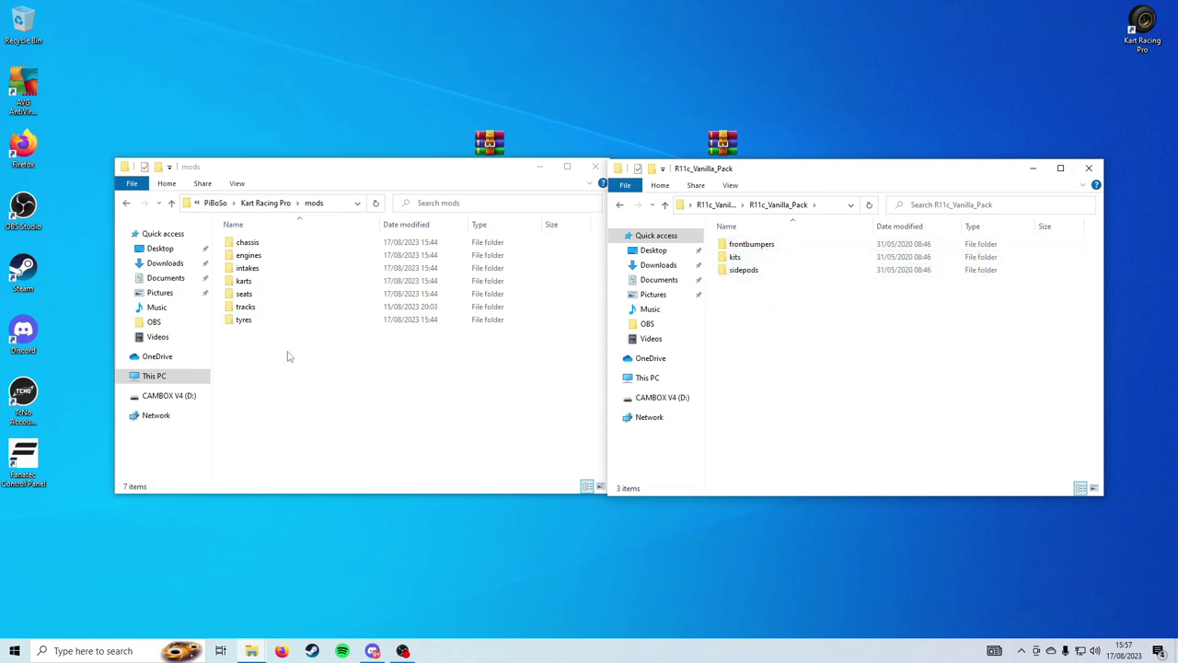
right_click(333, 371)
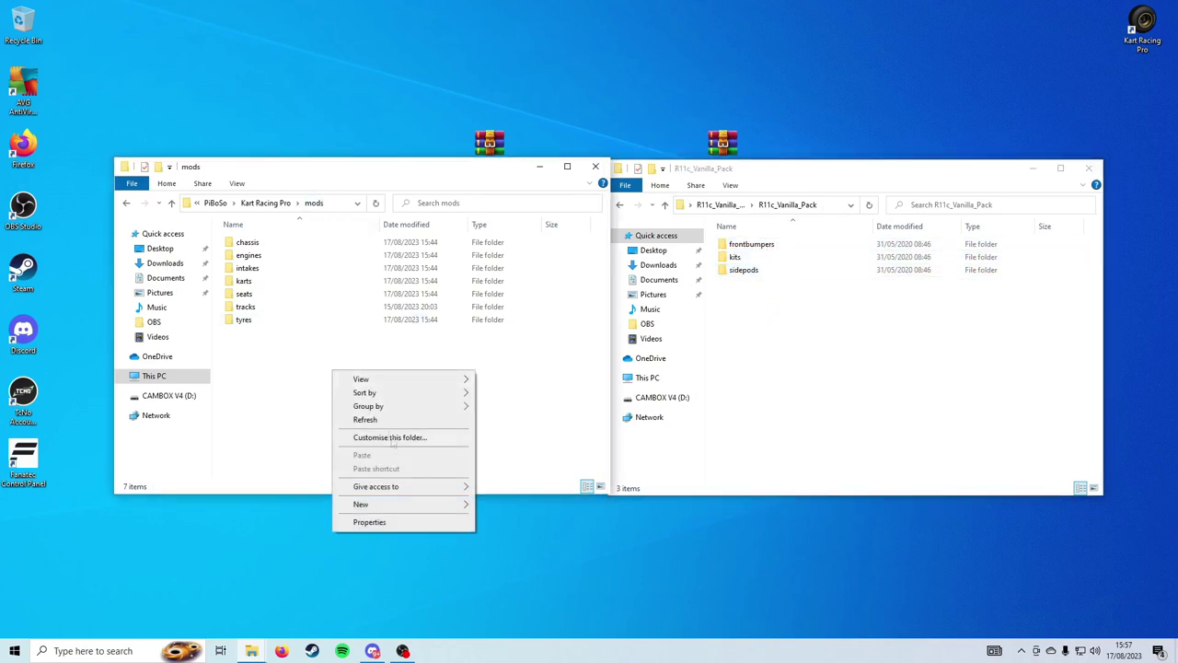
- Create a new folder named bodyworks inside the mods folder
mouse_move(446, 507)
left_click(495, 501)
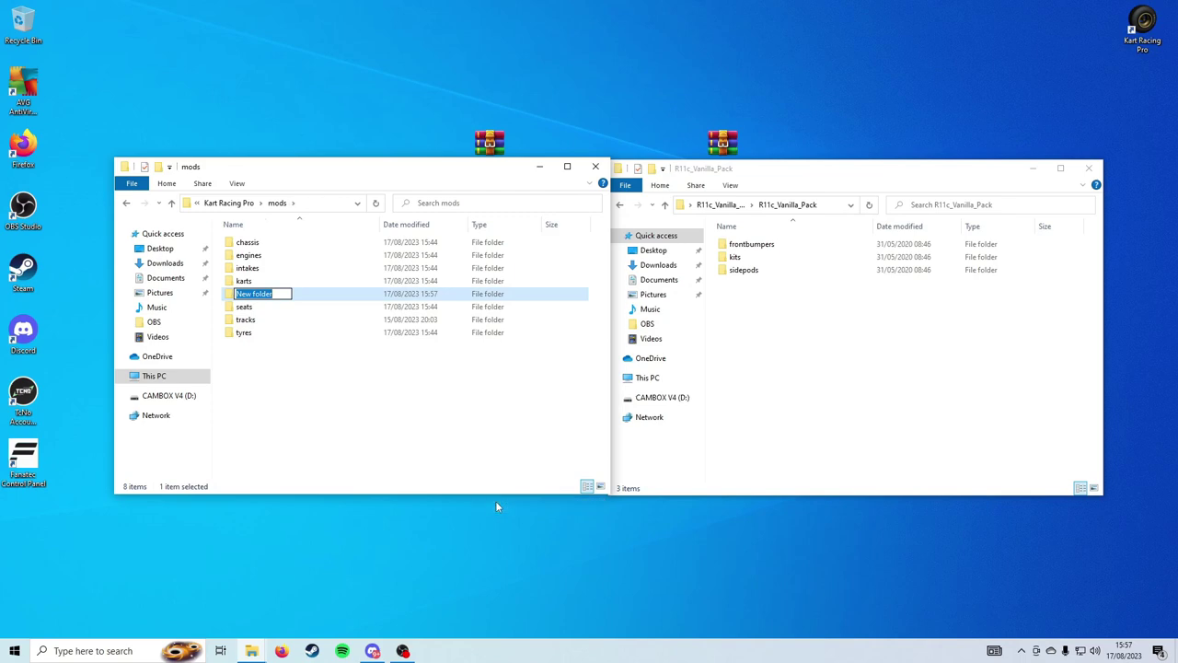
type("bodyworks")
key("Return")
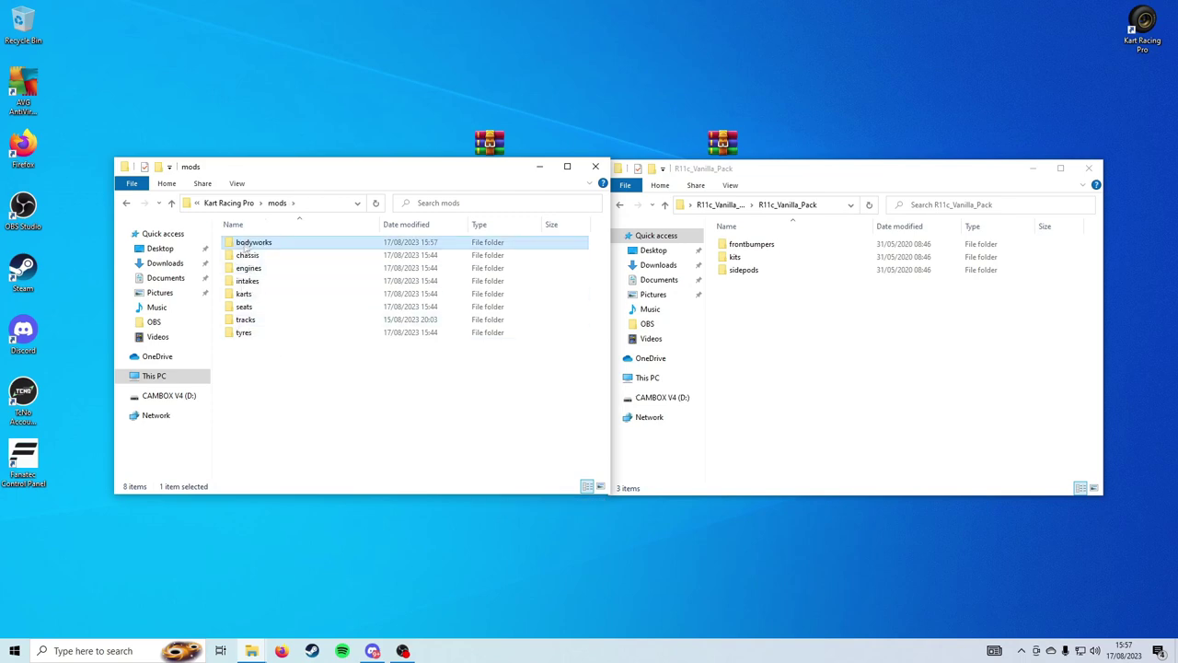
- Move frontbumpers, kits and sidepods into bodyworks and close the emptied pack window
double_click(318, 247)
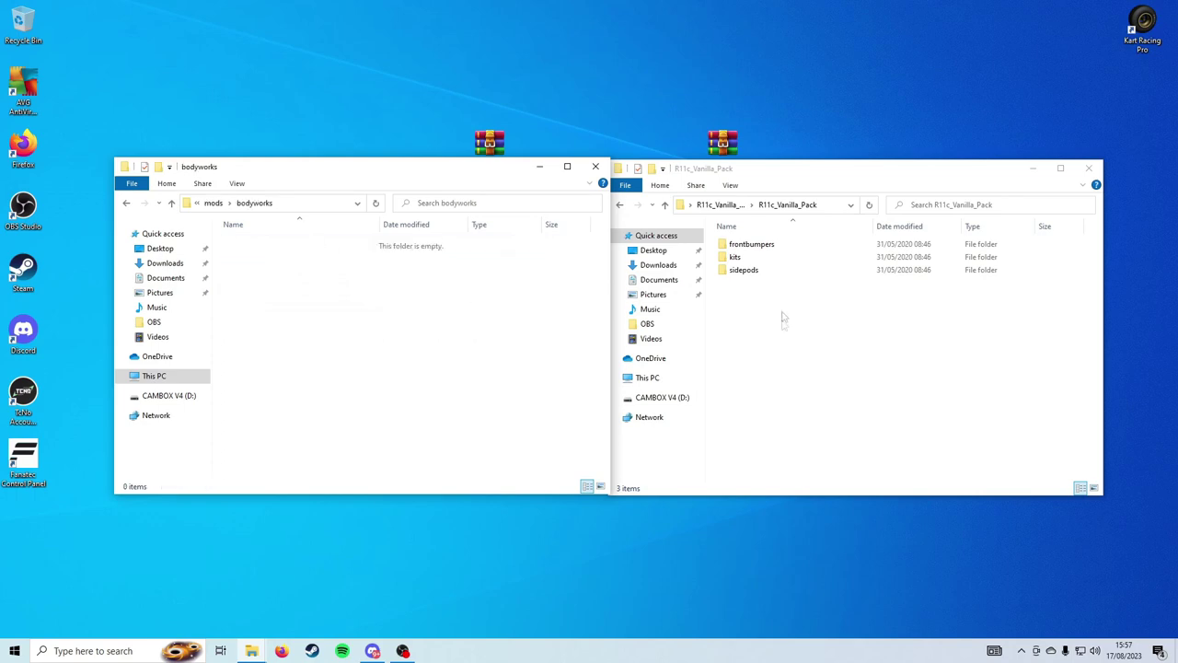
mouse_move(783, 318)
left_mouse_down()
mouse_move(767, 241)
mouse_move(382, 357)
left_mouse_up()
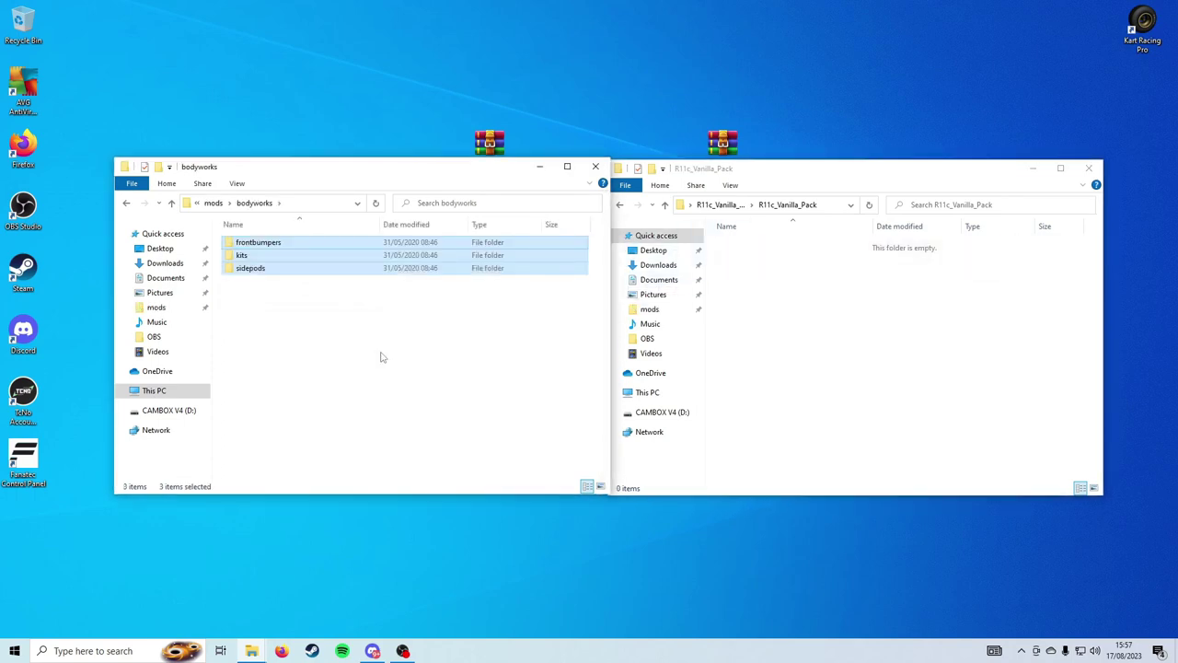
left_click(1089, 168)
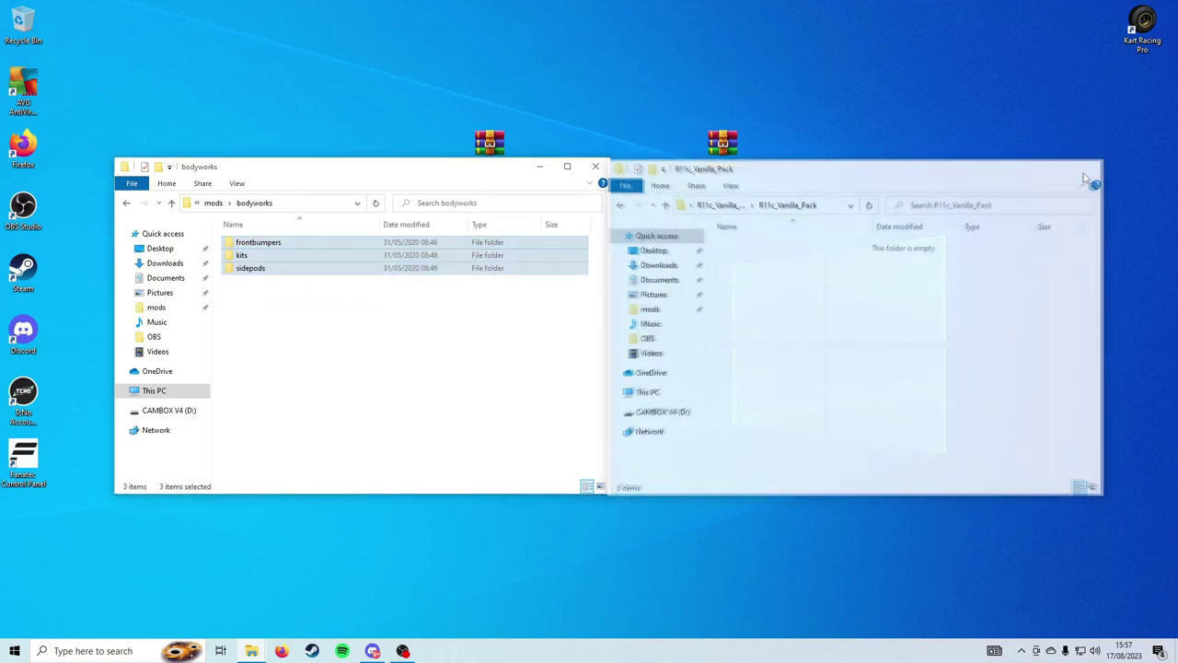
left_click_drag(395, 163, 397, 187)
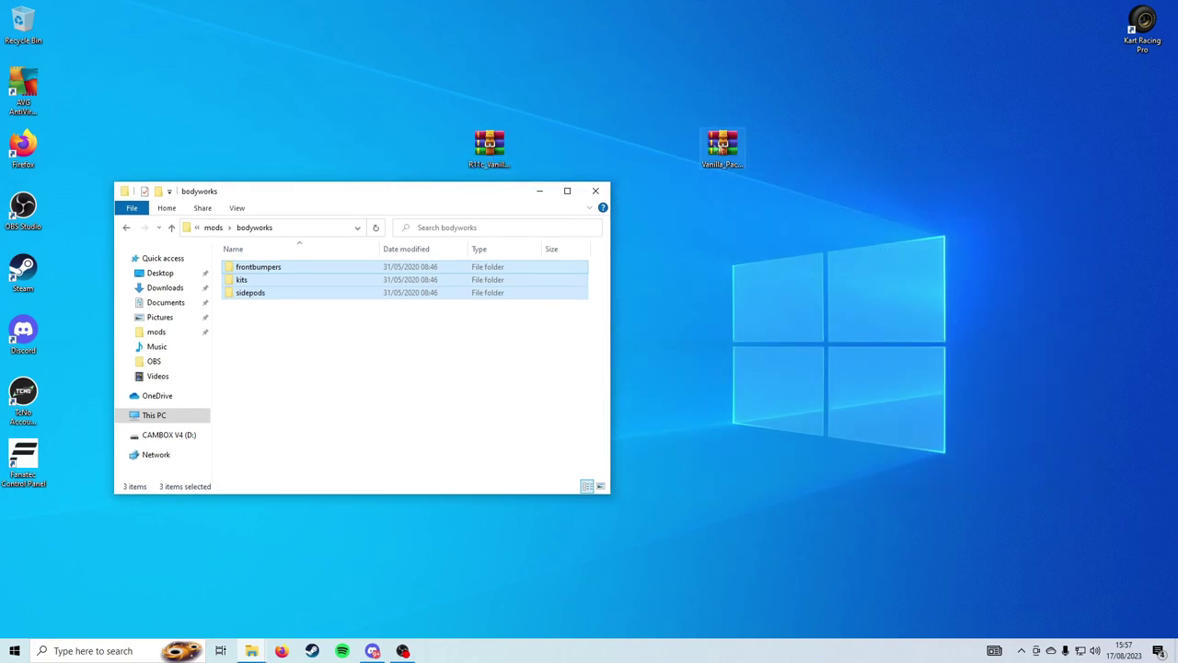
left_click(489, 147)
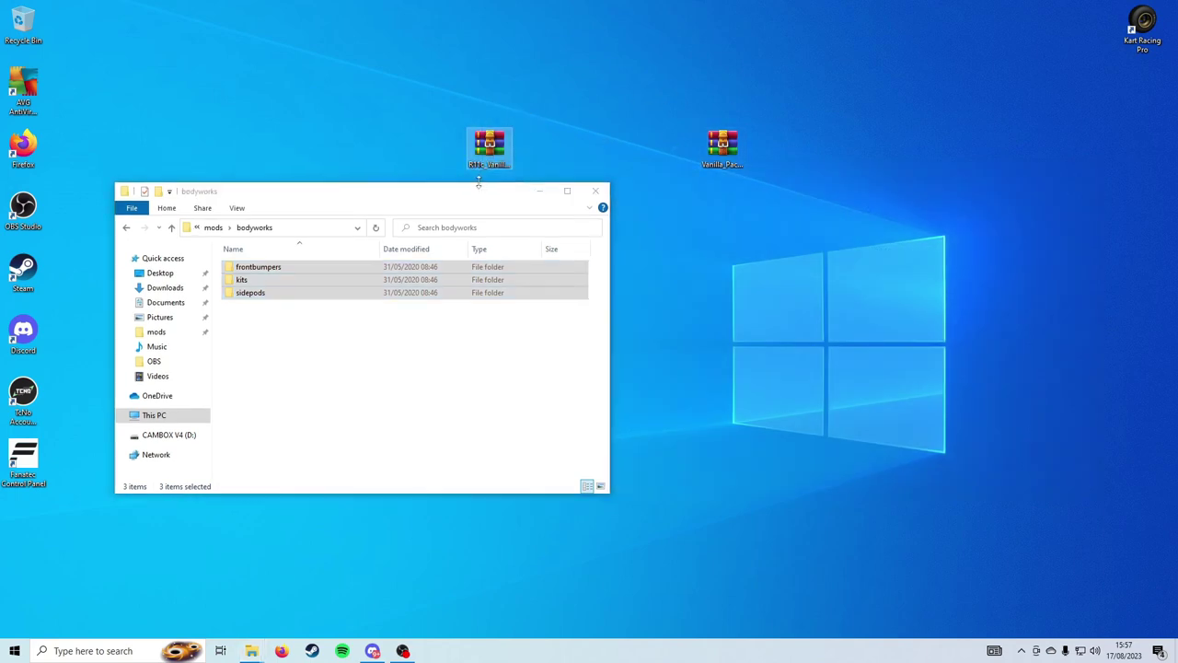
left_click(441, 154)
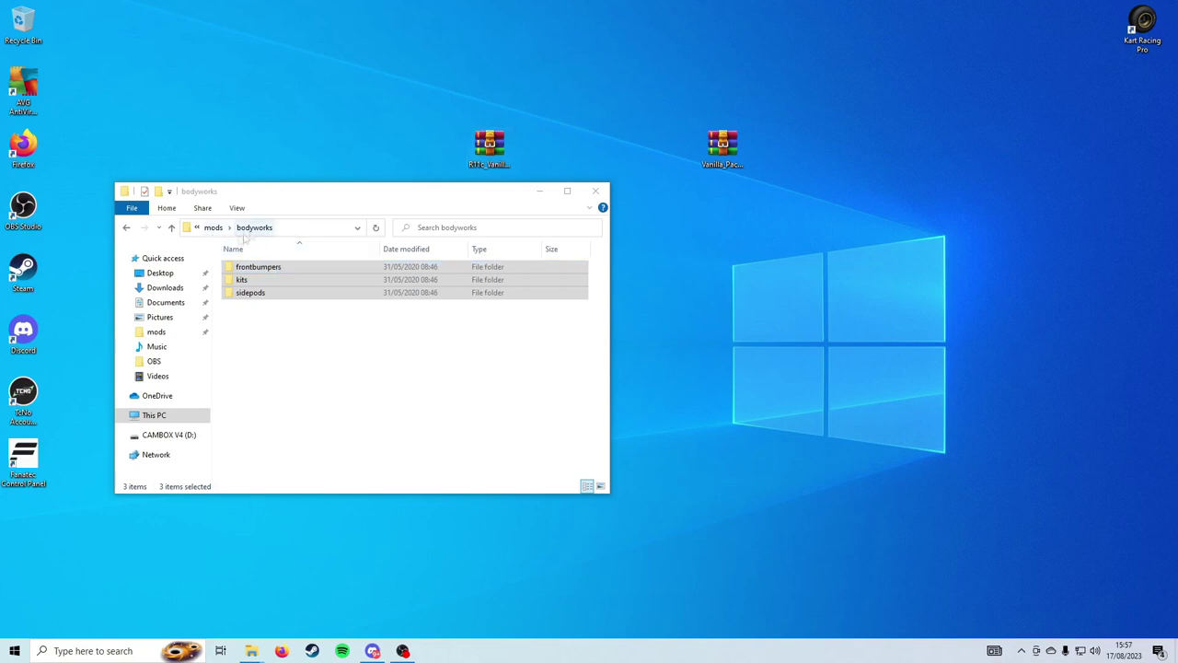
- Open Vanilla_Pack_2022_Update.zip in WinRAR and select its four folders
double_click(723, 148)
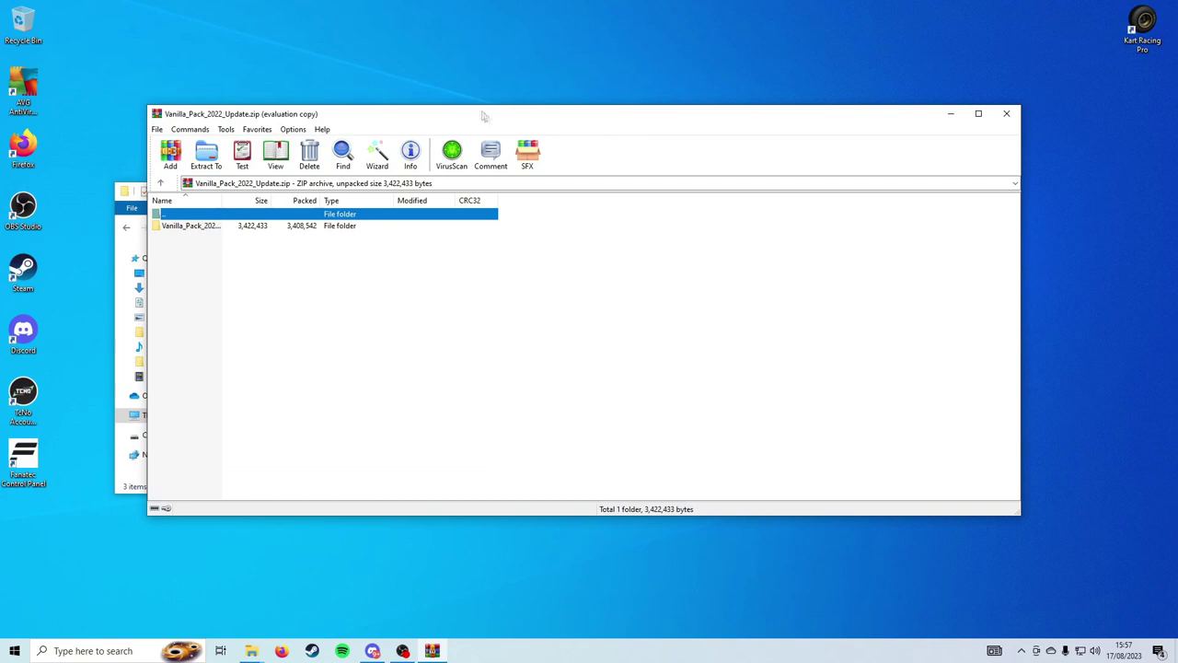
mouse_move(483, 117)
left_mouse_down()
mouse_move(725, 181)
mouse_move(830, 166)
mouse_move(725, 299)
left_mouse_up()
double_click(732, 286)
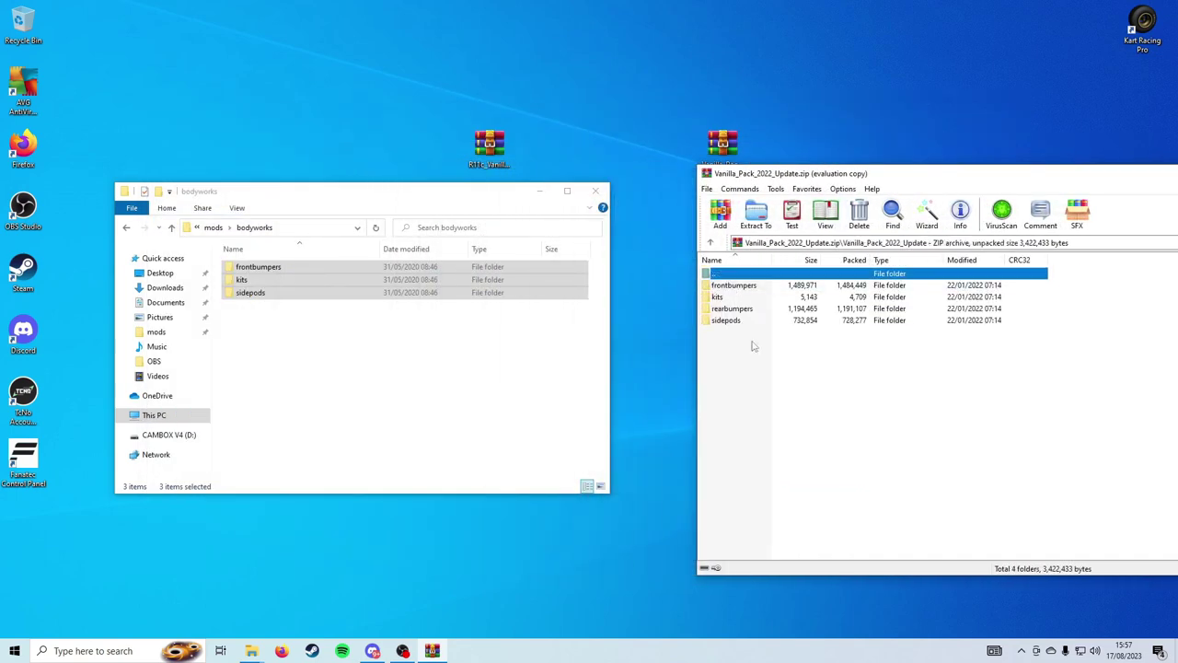
mouse_move(752, 341)
left_mouse_down()
mouse_move(738, 290)
mouse_move(368, 334)
left_mouse_up()
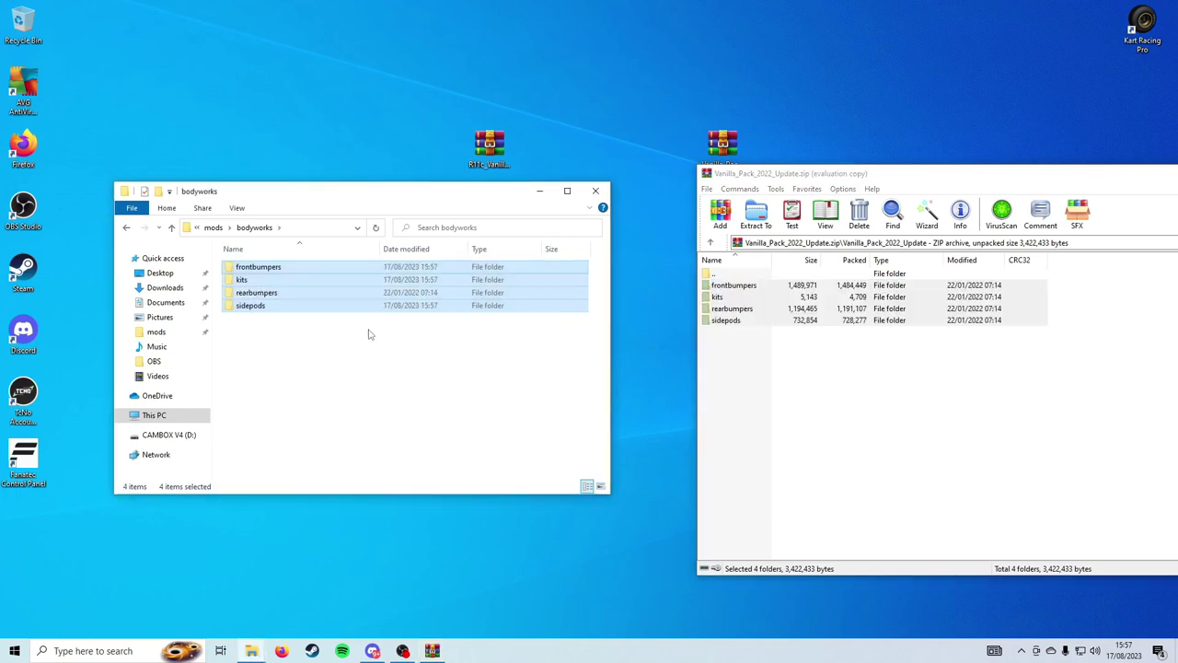
left_click(368, 335)
- Copy the four update folders into bodyworks, replacing existing files, then close WinRAR and Explorer
mouse_move(764, 378)
left_mouse_down()
mouse_move(751, 298)
mouse_move(442, 335)
left_mouse_up()
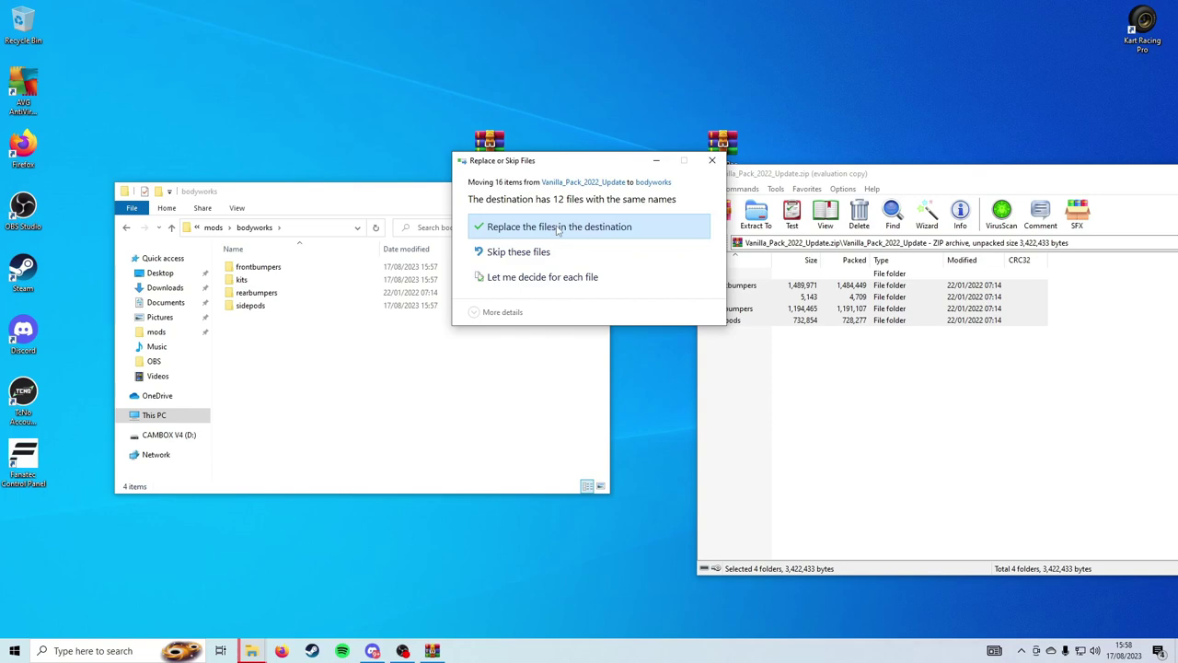
left_click(557, 231)
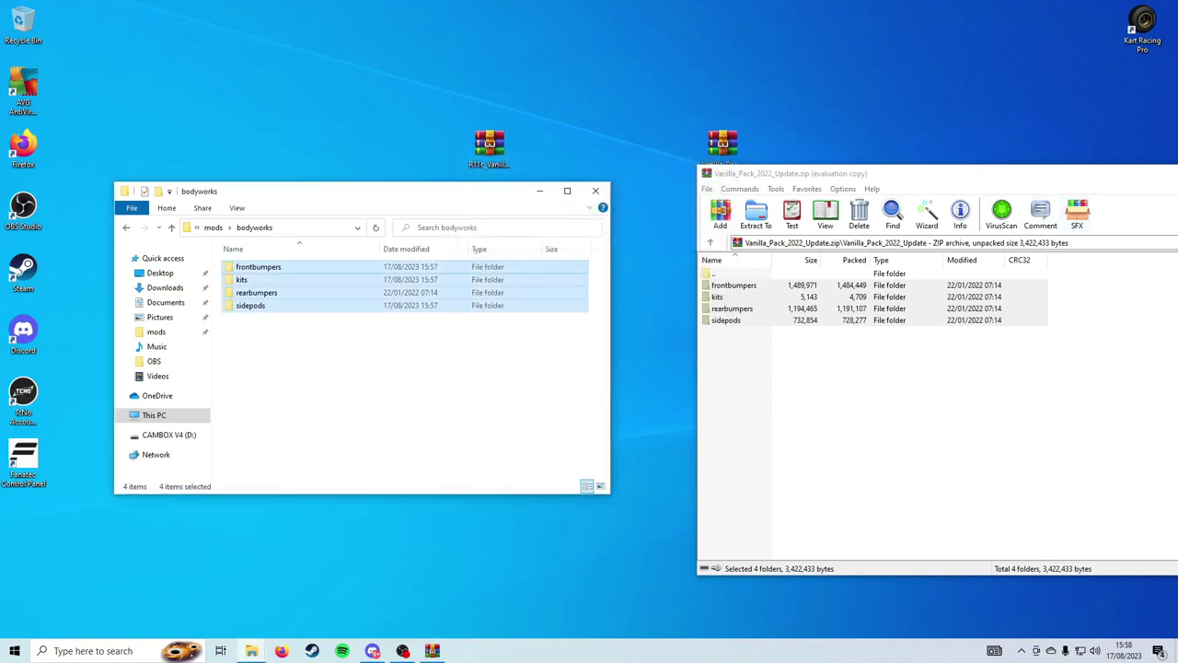
key("alt+F4")
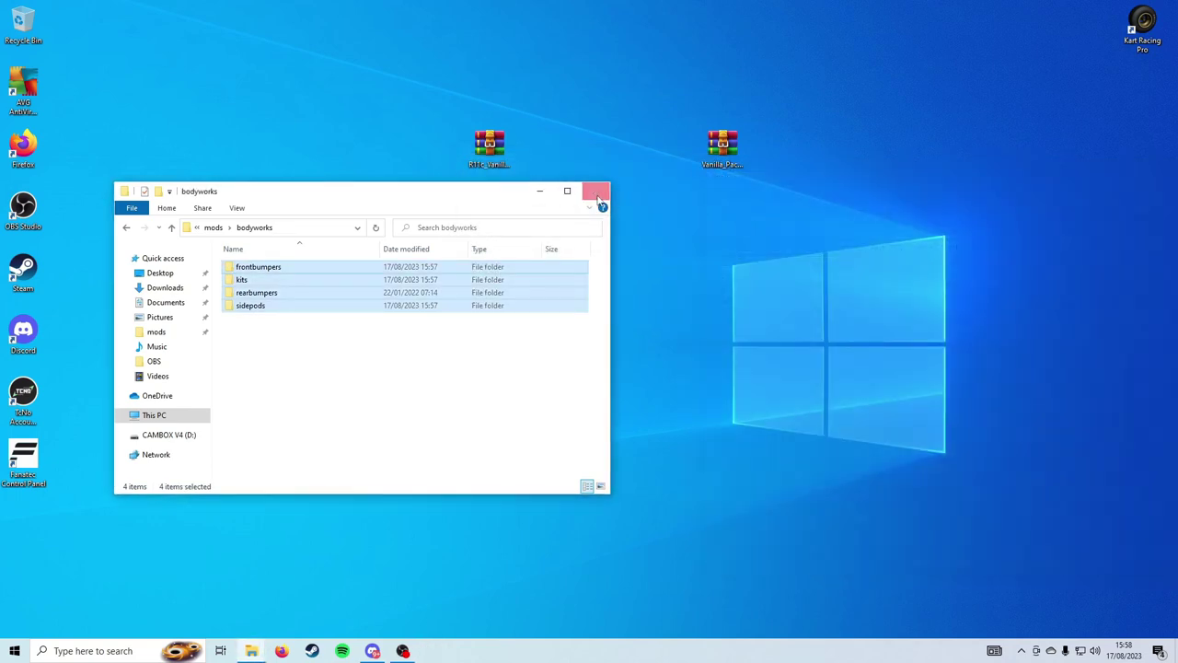
left_click(596, 190)
left_click_drag(501, 150, 470, 148)
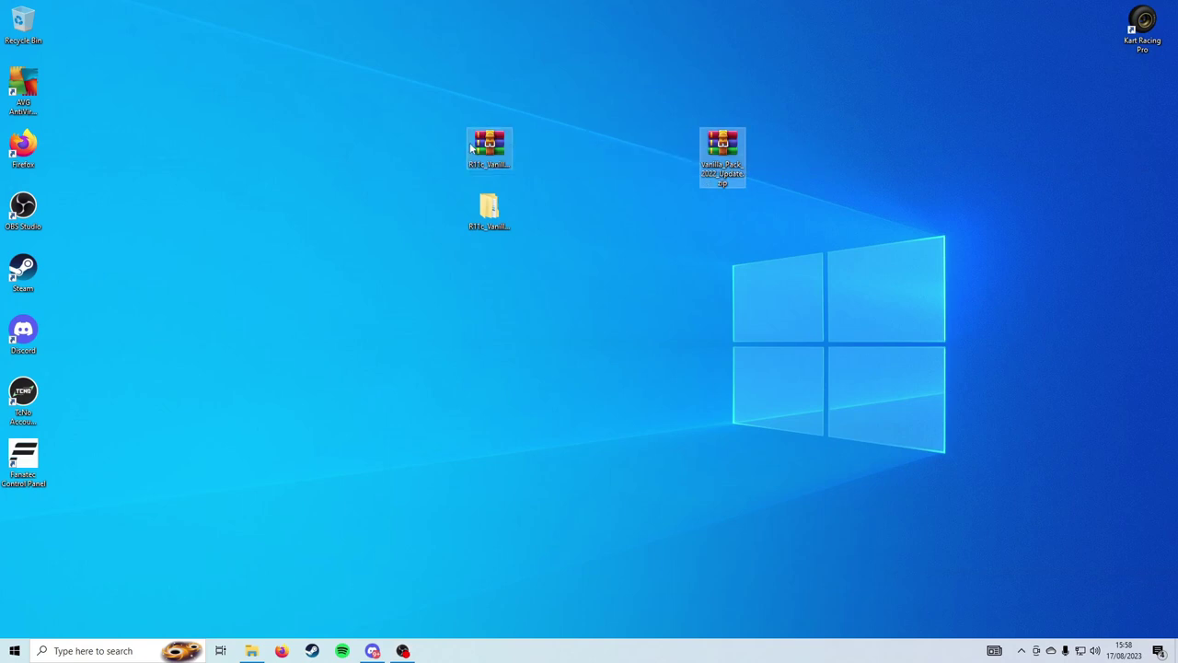
- Launch Kart Racing Pro, fit TK OTK M7A bodywork on the OTK TKM Sr, then reposition the pack zip
left_click(674, 77)
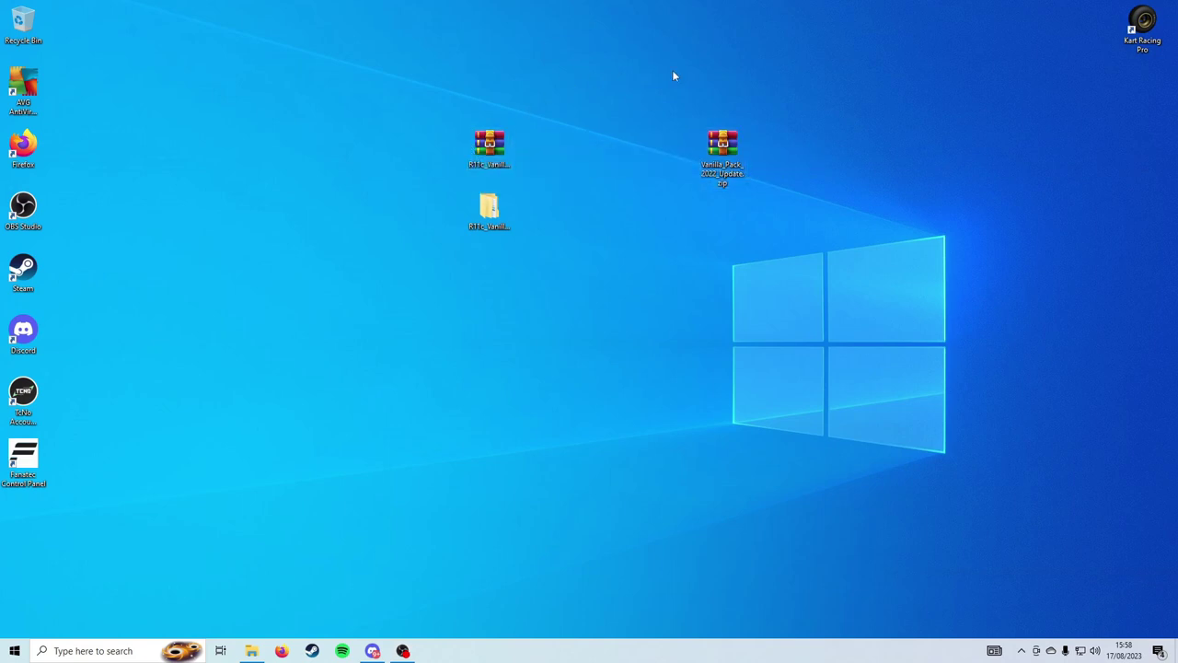
double_click(1145, 27)
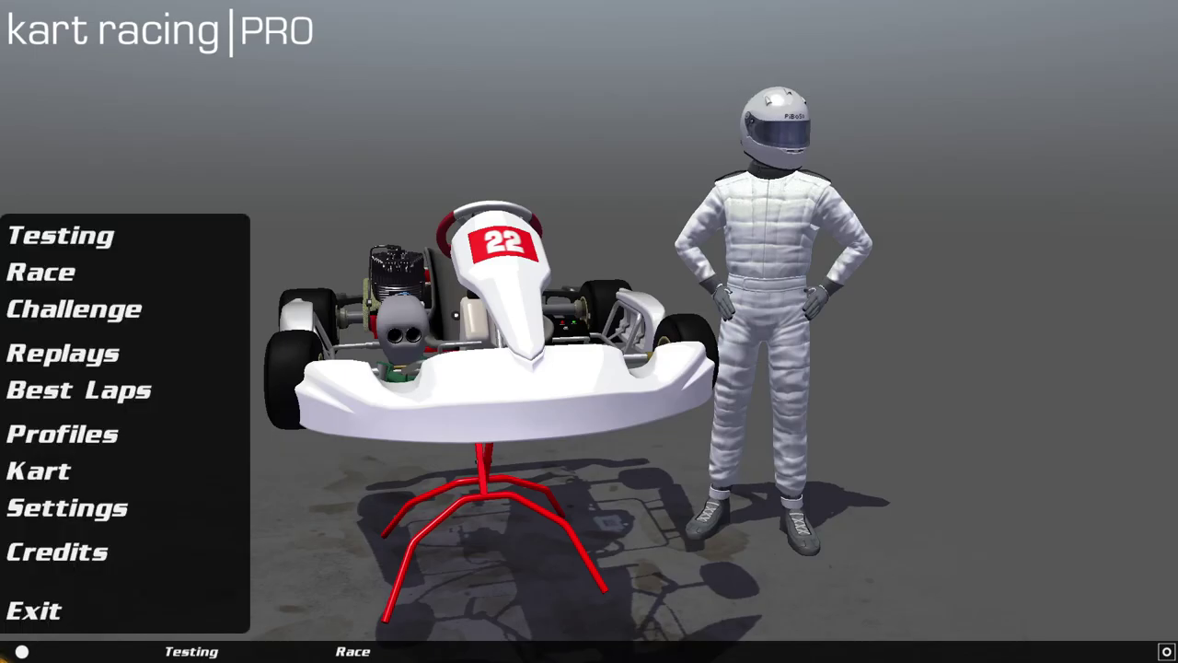
left_click(77, 474)
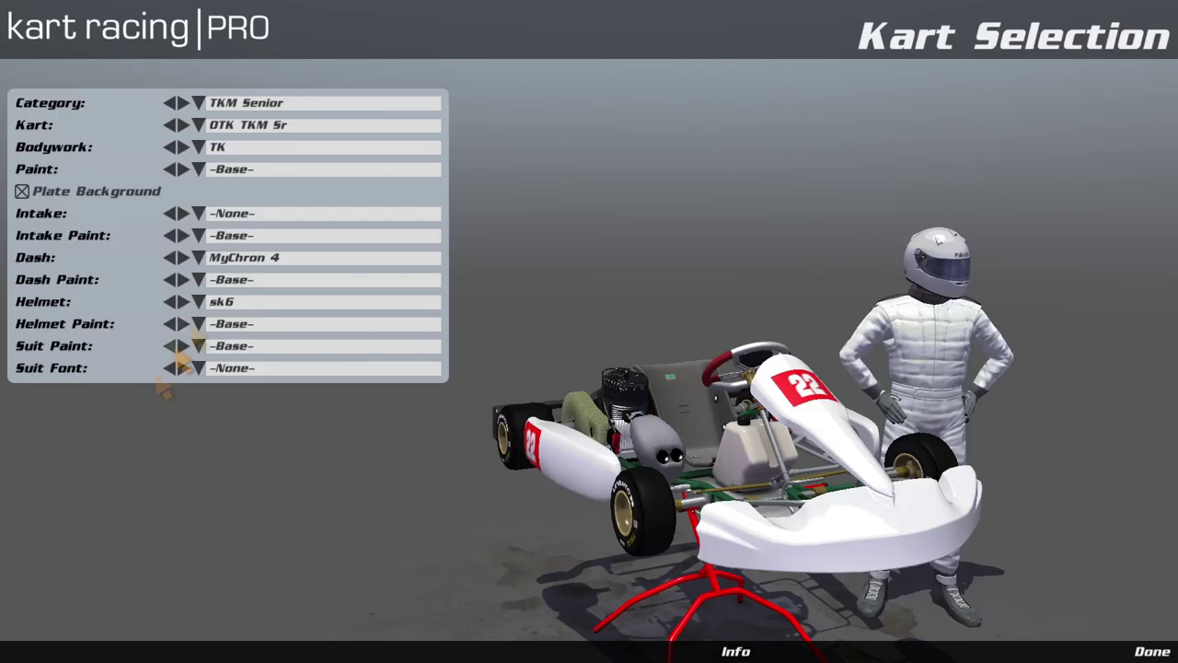
left_click(261, 148)
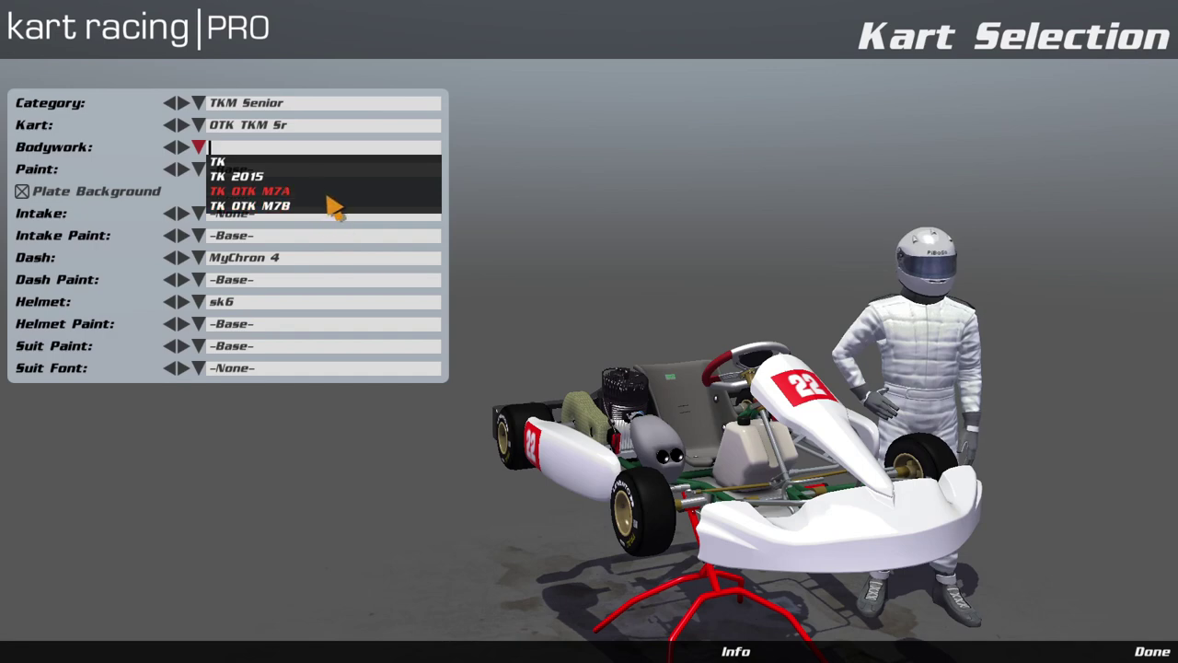
left_click(328, 196)
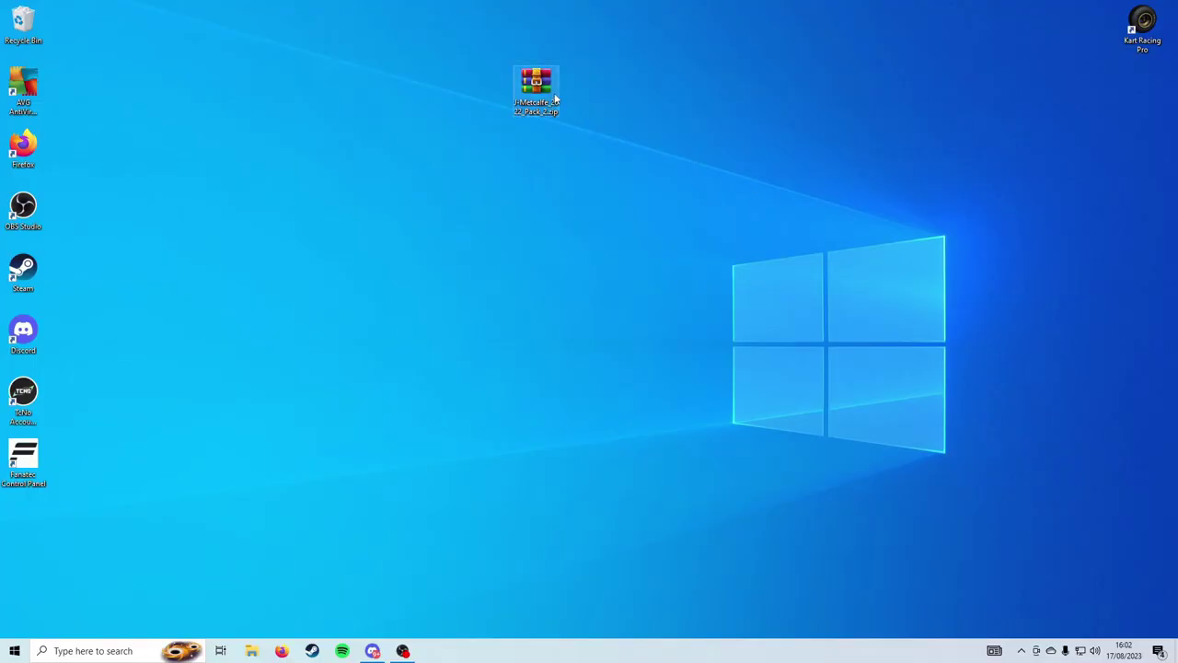
left_click_drag(555, 98, 599, 289)
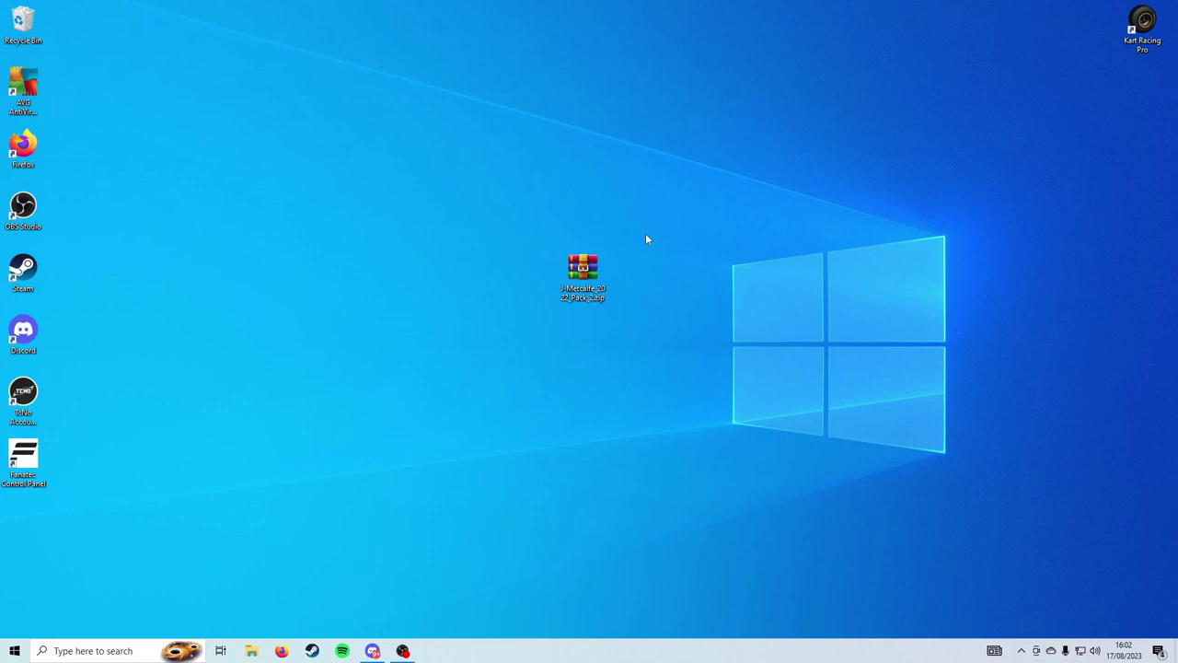
- Clear the desktop selection and open File Explorer at the Documents folder
left_click(600, 272)
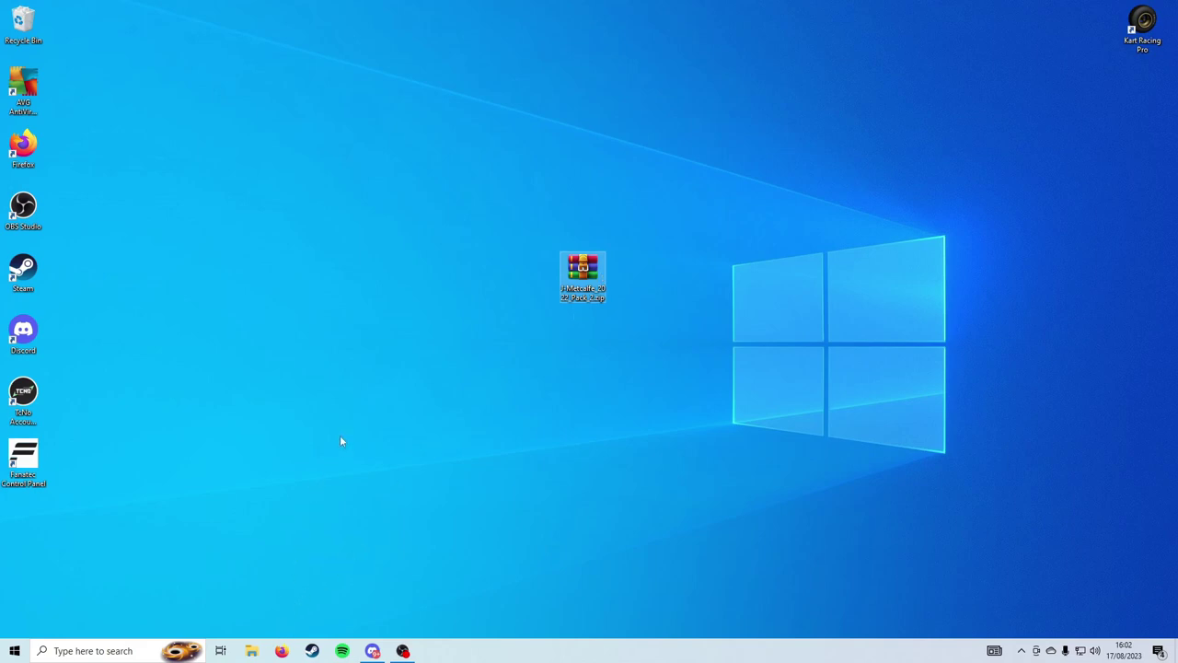
left_click(508, 346)
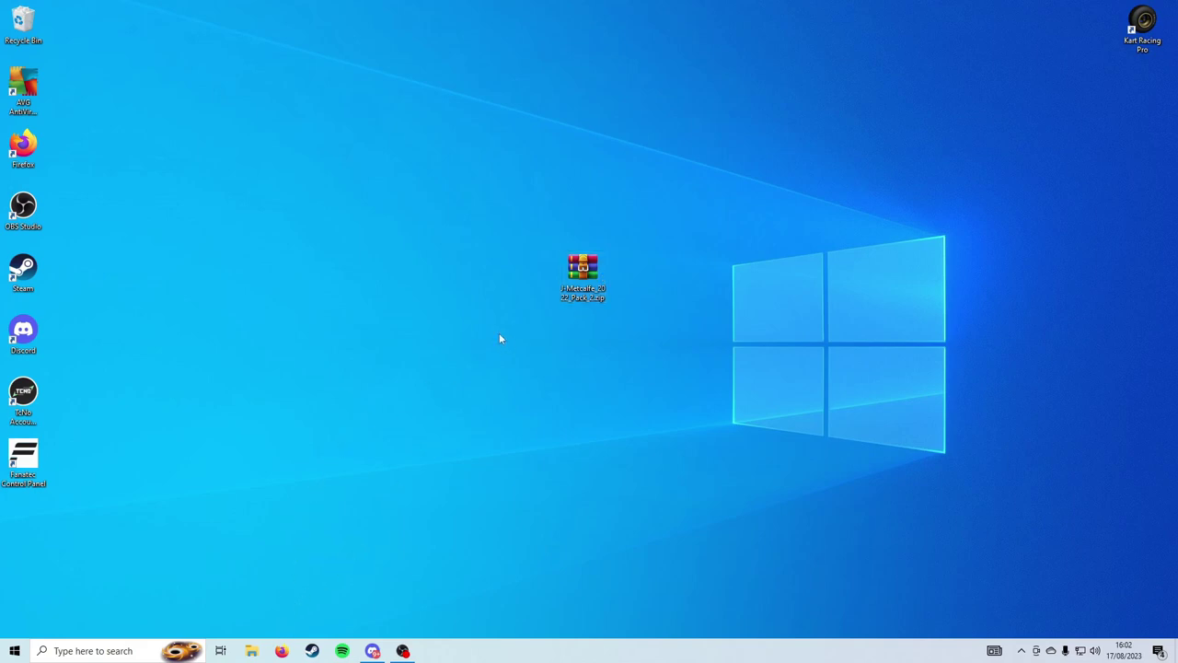
right_click(480, 321)
left_click(480, 322)
key("super+e")
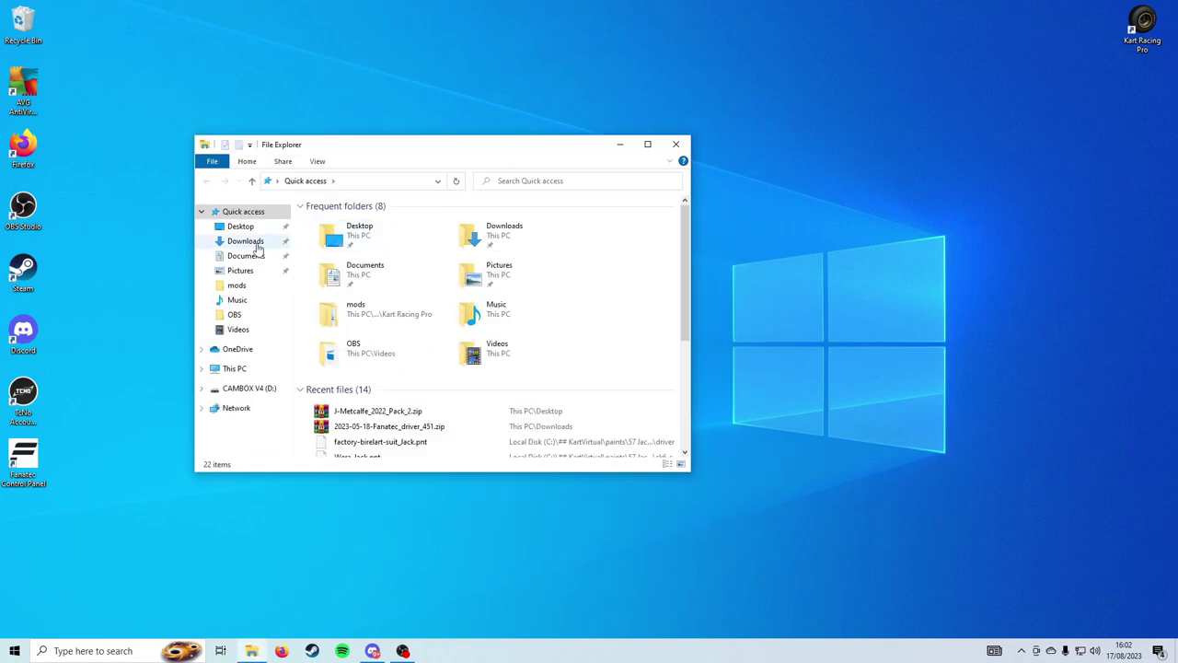
left_click(258, 255)
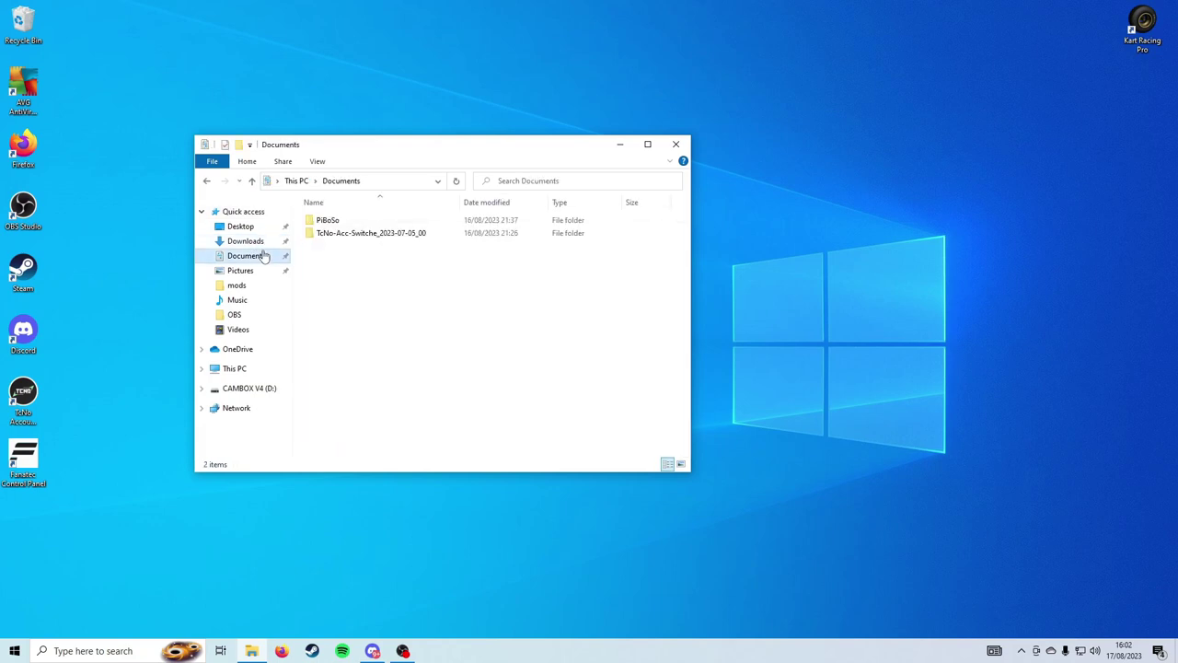
left_click(681, 145)
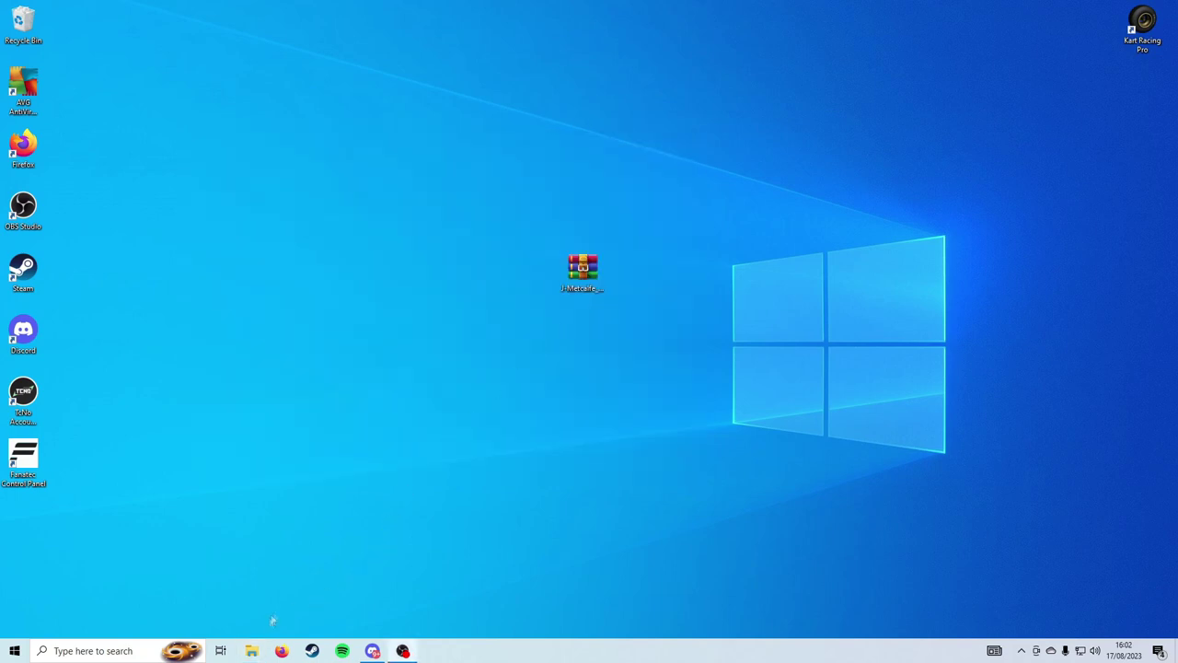
left_click(251, 651)
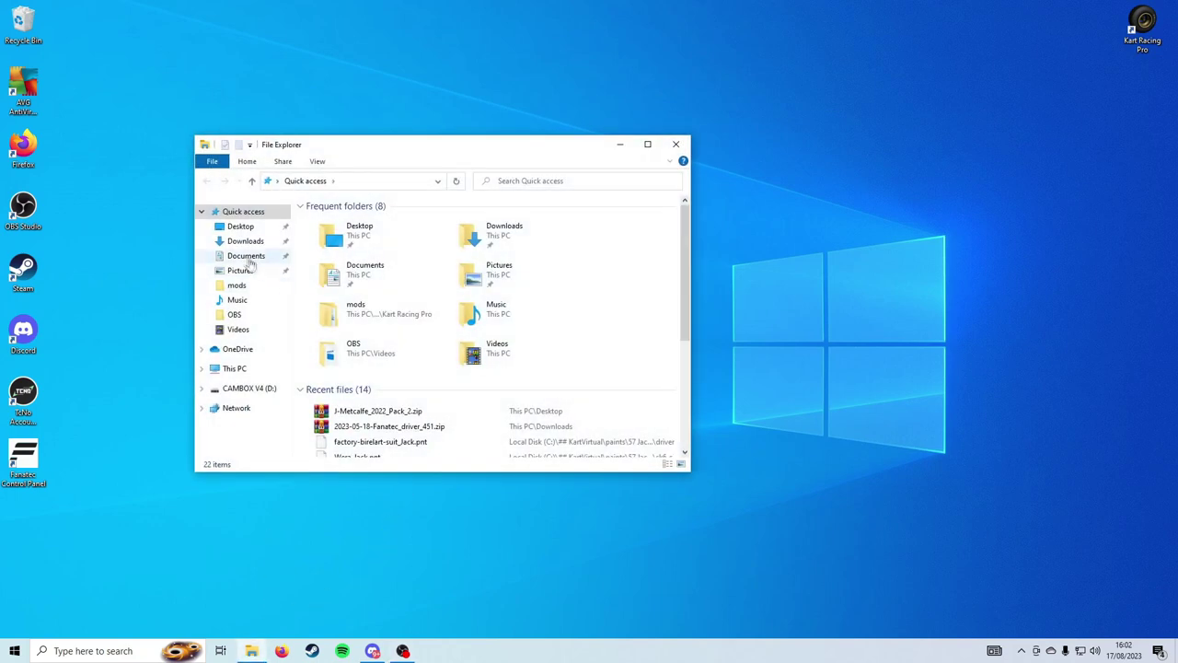
left_click(250, 258)
- Navigate to PiBoSo > Kart Racing Pro > mods and place the pack zip beside that window
double_click(358, 224)
double_click(358, 225)
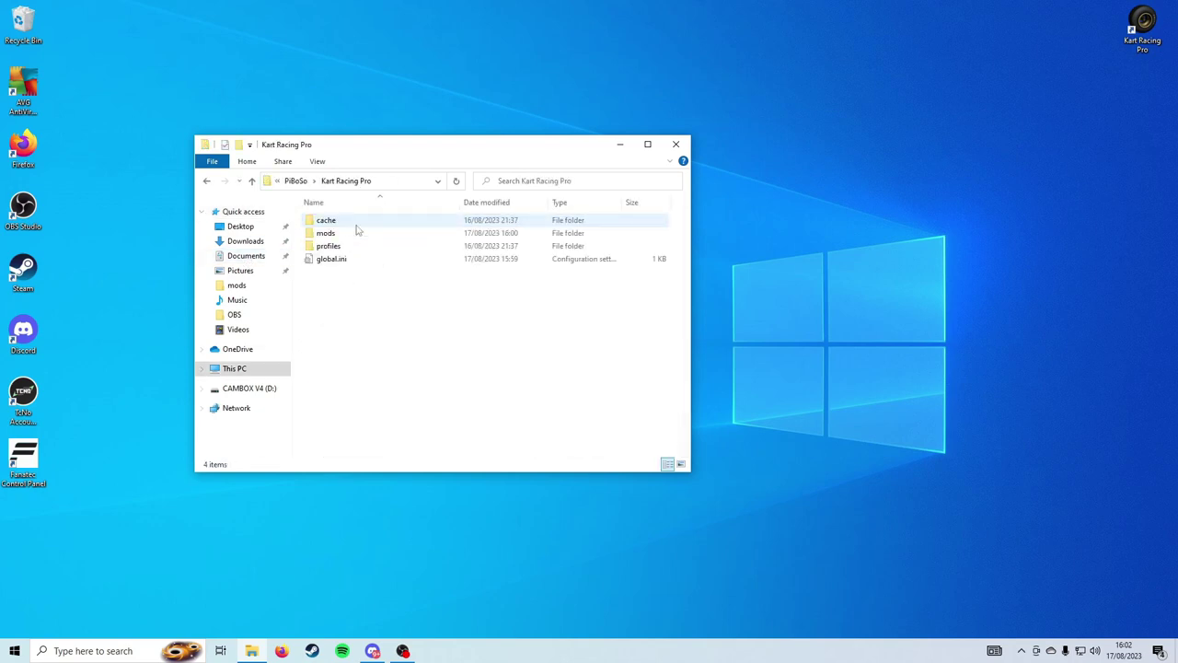
double_click(363, 233)
left_click_drag(468, 145, 364, 104)
left_click(598, 267)
left_click_drag(600, 268, 771, 208)
- Extract the 2022 pack zip into its own folder and open it beside the mods window
right_click(765, 213)
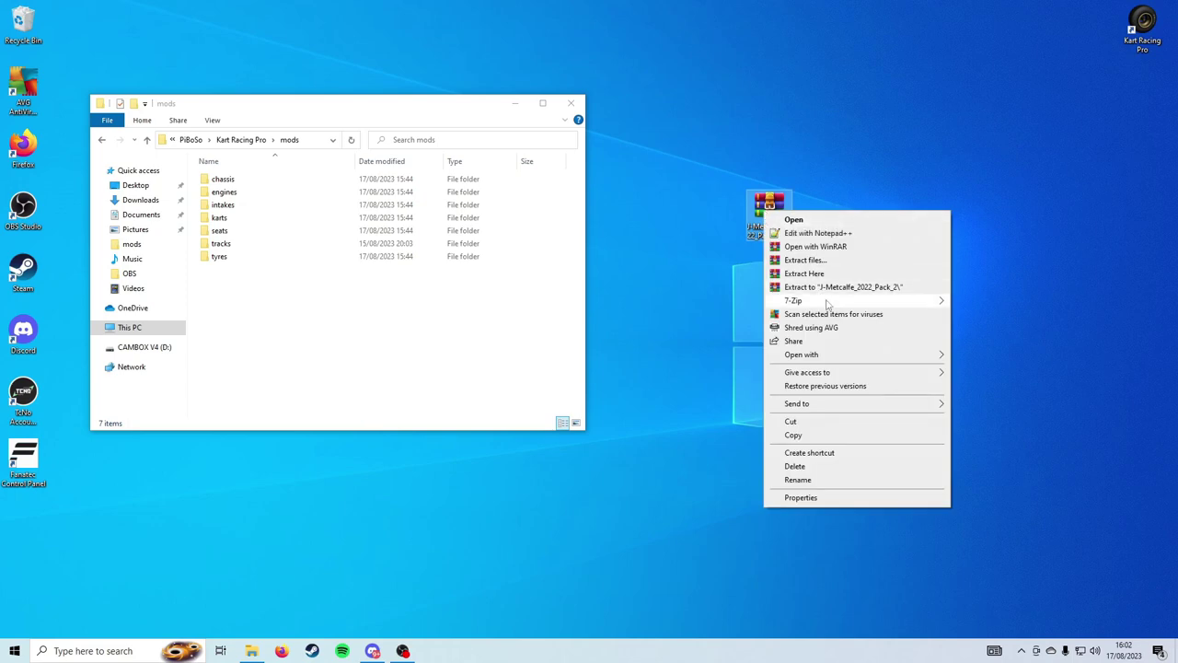
left_click(859, 289)
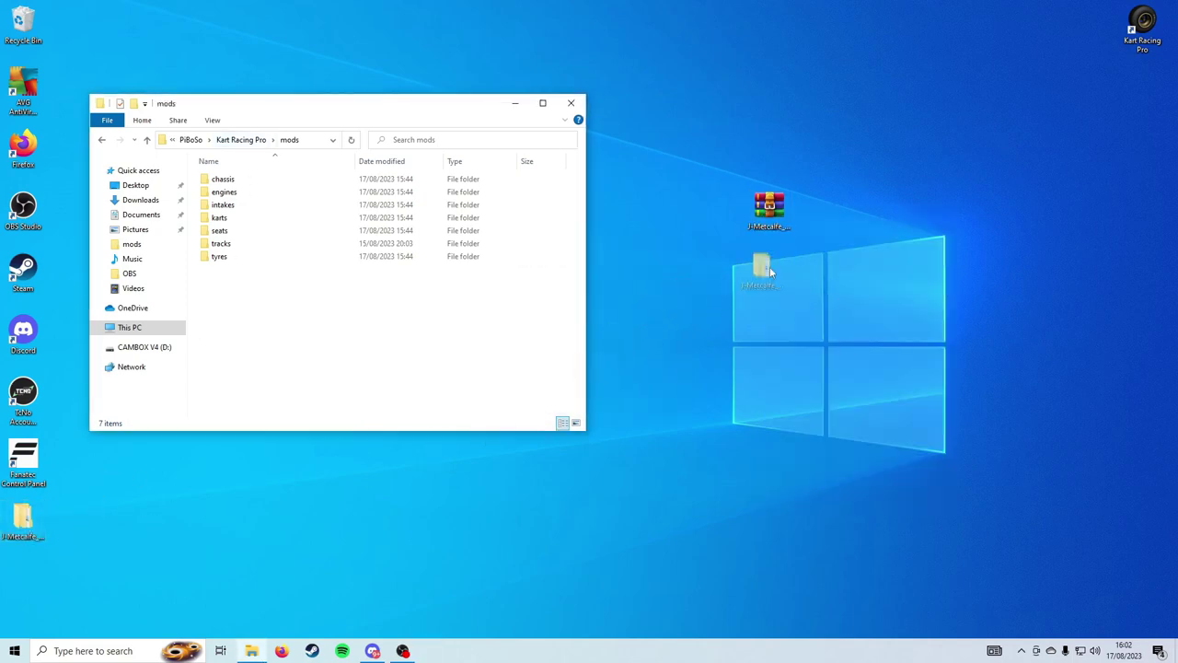
double_click(769, 267)
mouse_move(322, 125)
left_mouse_down()
mouse_move(826, 151)
mouse_move(831, 120)
left_mouse_up()
double_click(809, 188)
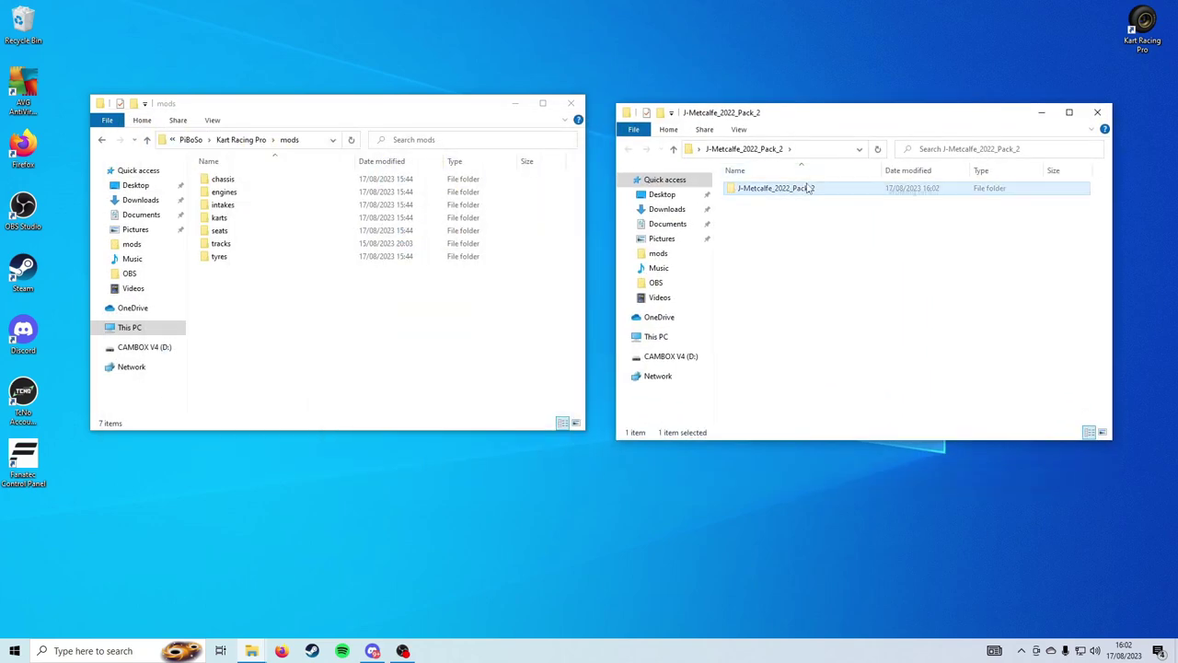
- Move the bodyworks folder into mods, check its subfolders, and close both Explorer windows
left_click(807, 188)
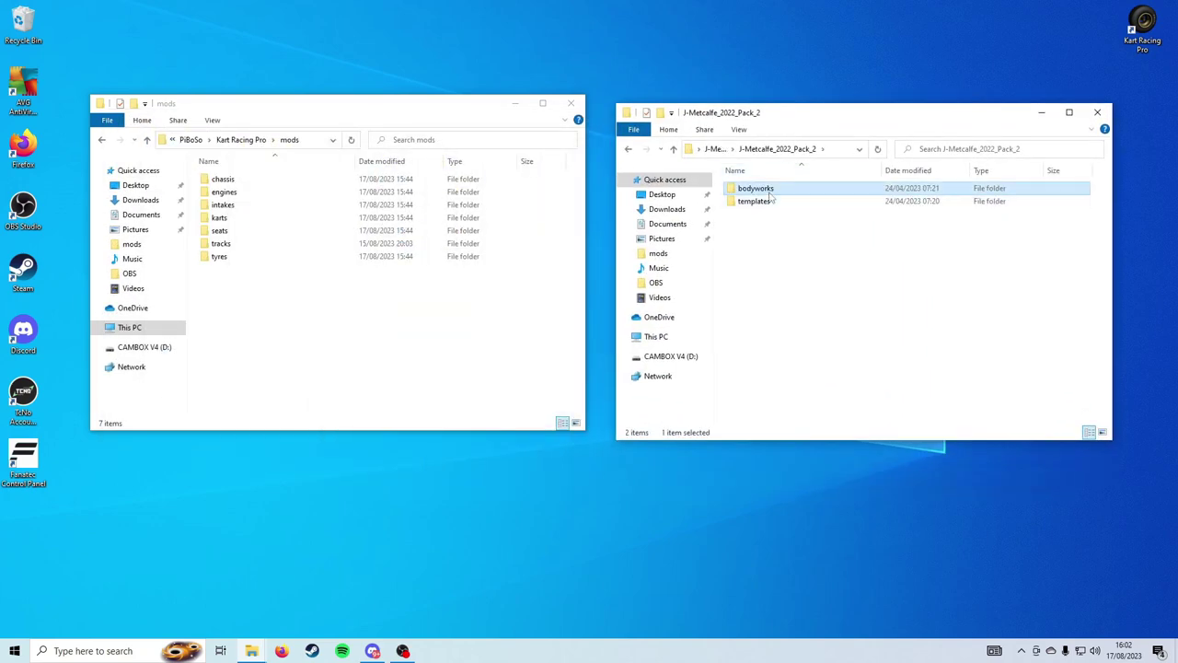
left_click_drag(770, 190, 339, 339)
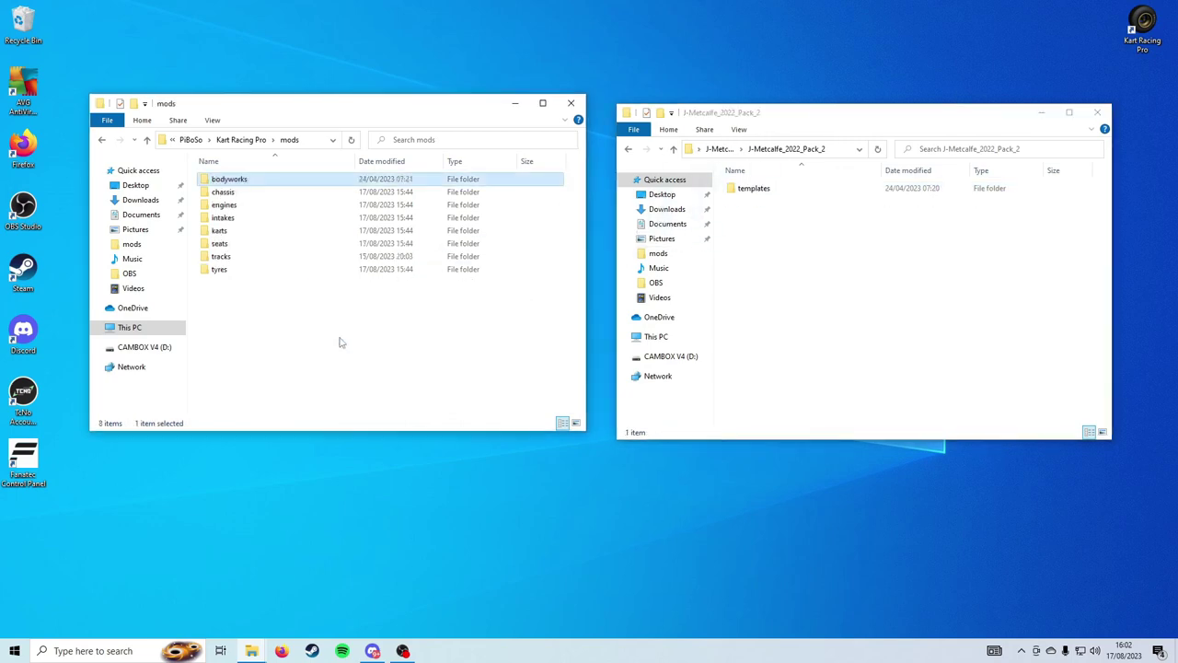
double_click(285, 181)
left_click_drag(278, 293, 282, 171)
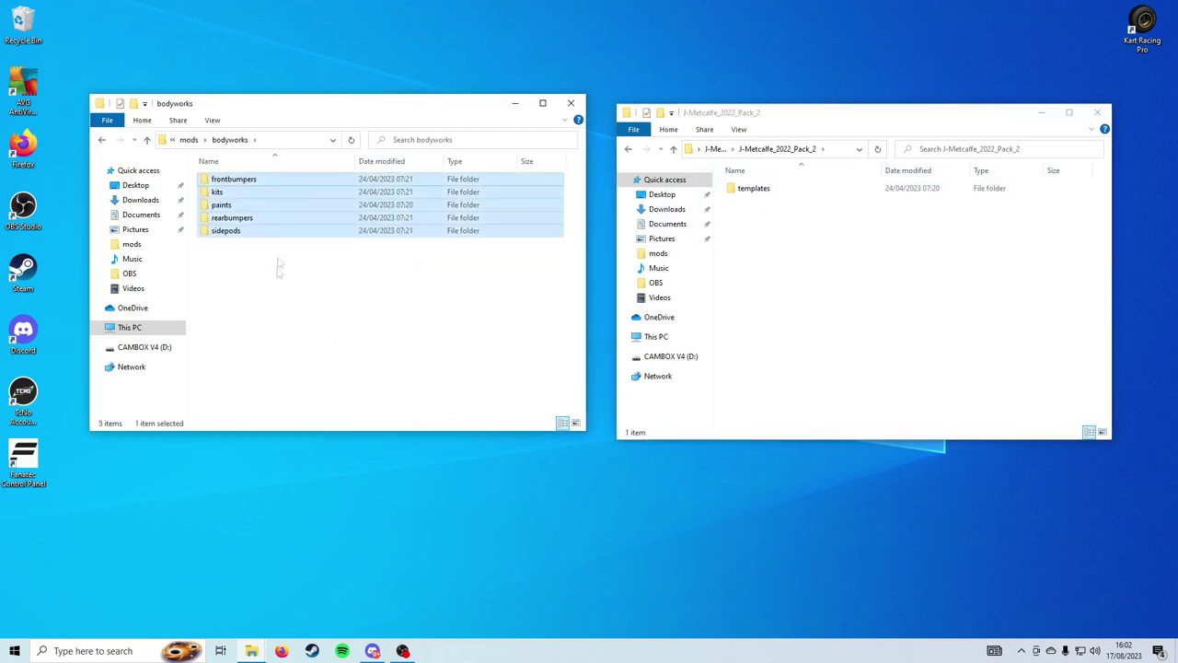
left_click(279, 263)
key("alt+Up")
left_click(1105, 117)
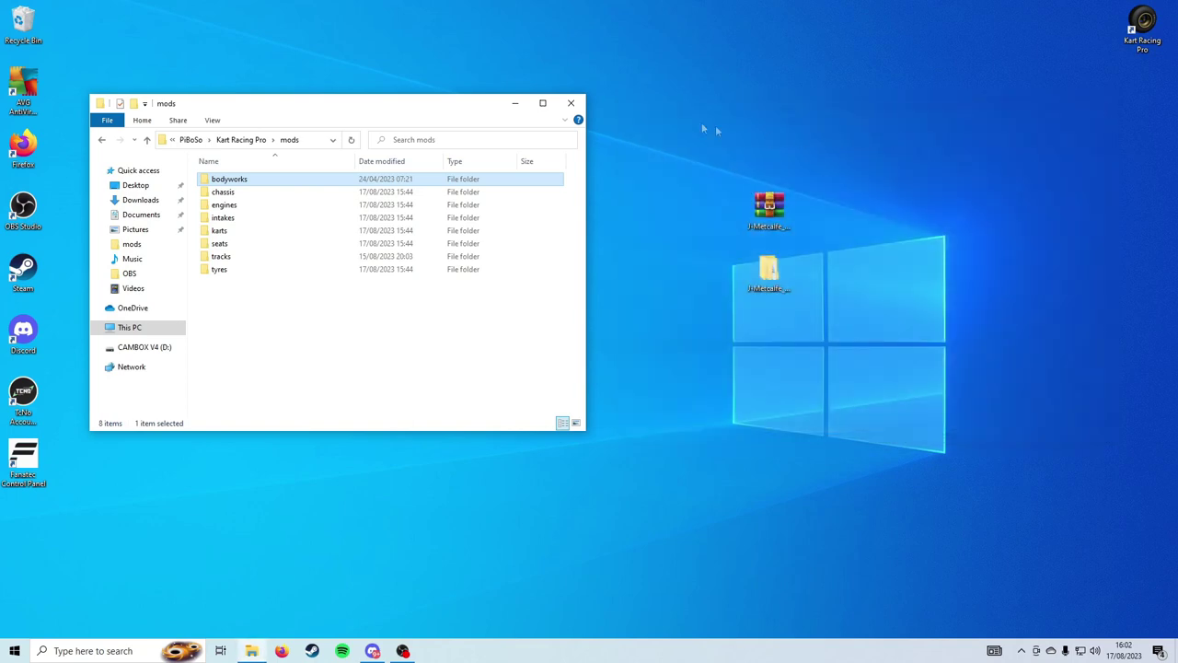
left_click(572, 103)
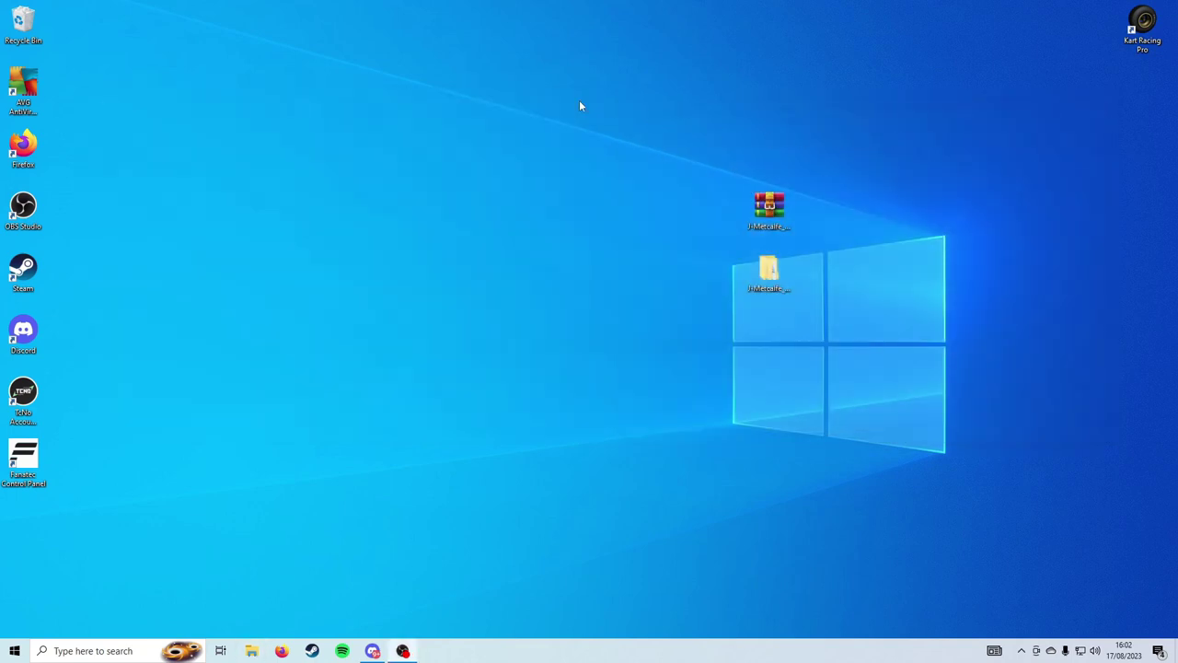
- Relaunch Kart Racing Pro and open the kart list on the Kart Selection screen
double_click(1137, 35)
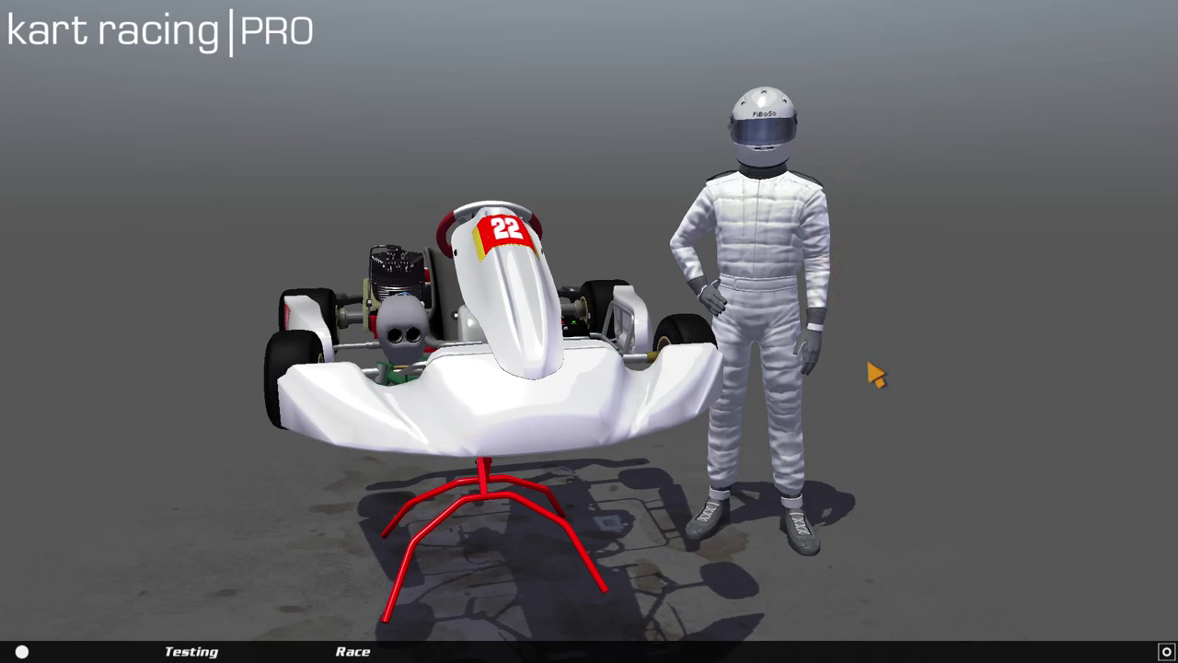
mouse_move(180, 491)
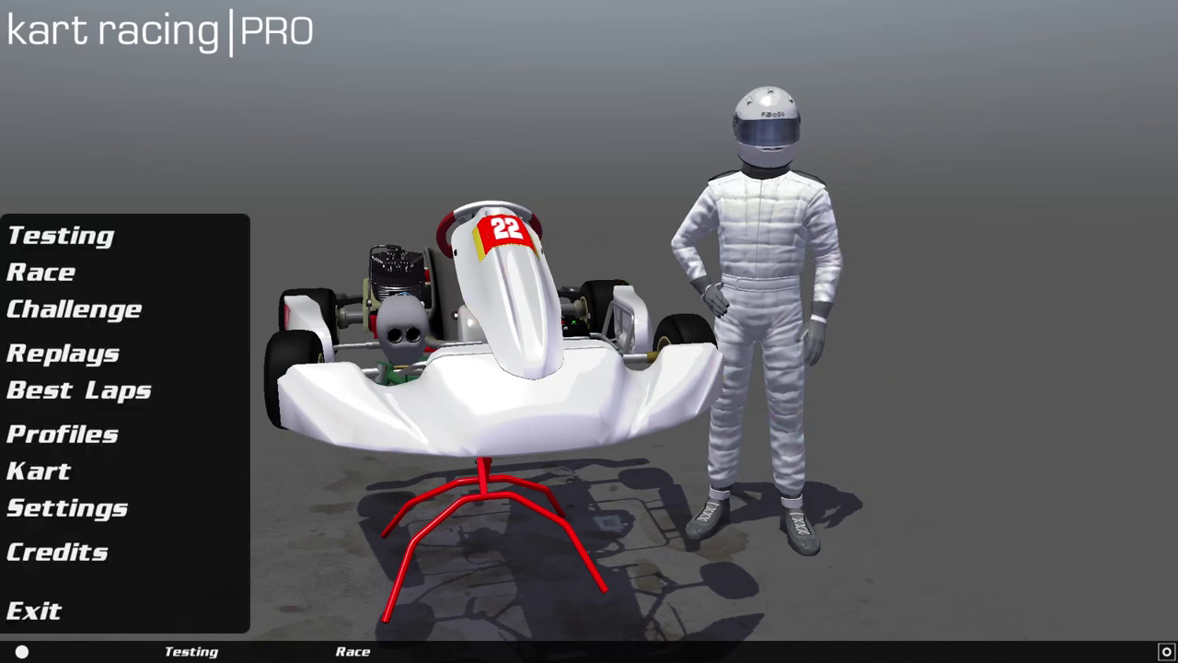
left_click(64, 474)
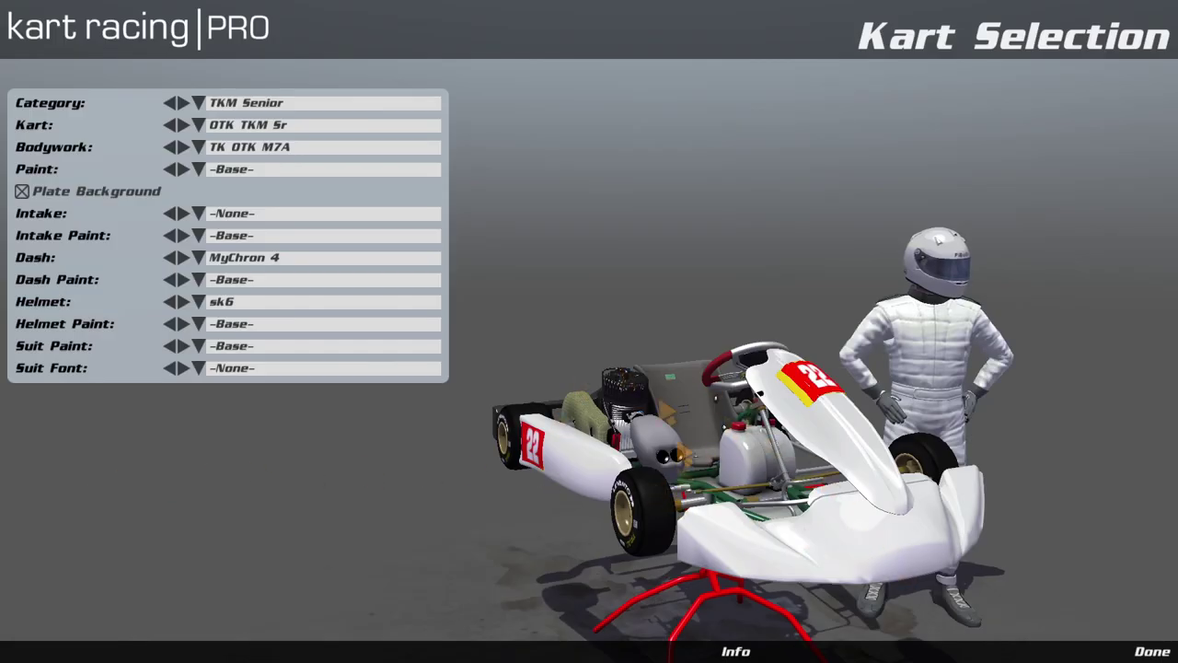
left_click(324, 127)
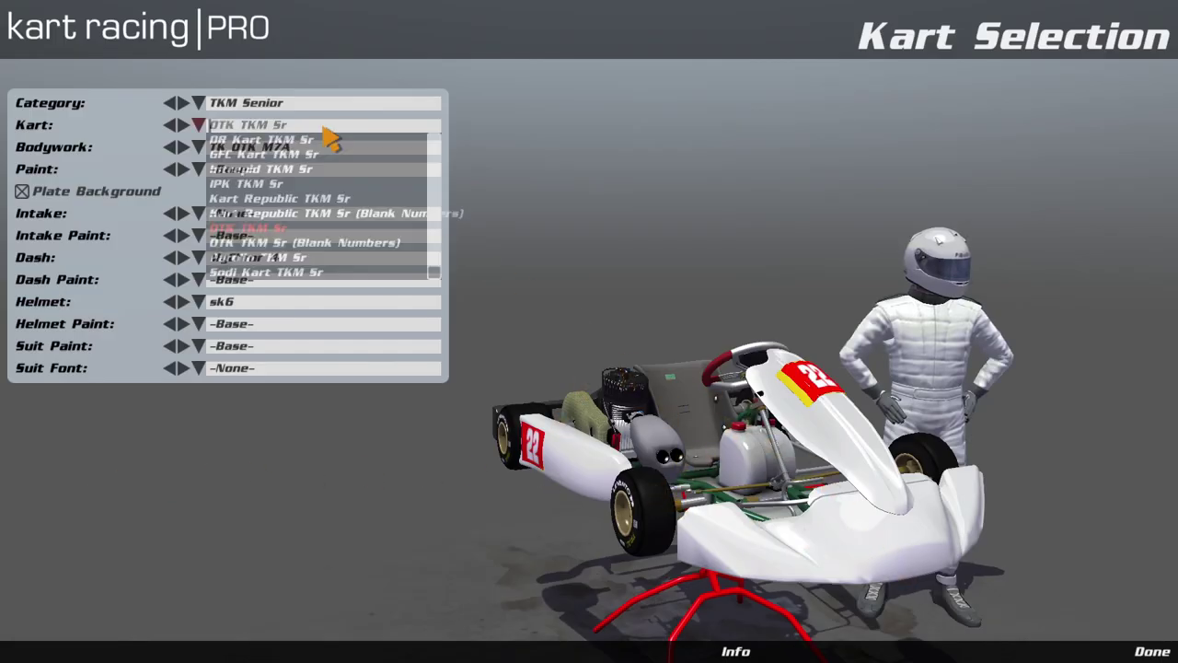
- Pick the Kart Republic TKM Sr kart, MS_KG_508 bodywork and Intrepid_2022 paint from their lists
left_click(342, 201)
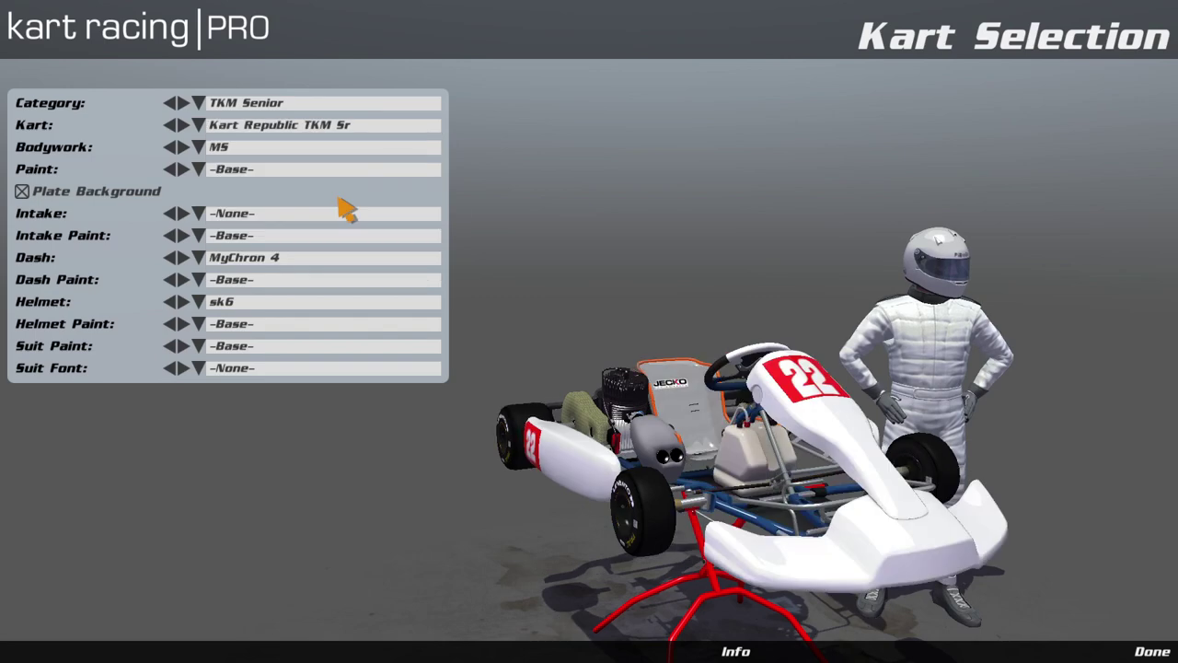
left_click(341, 151)
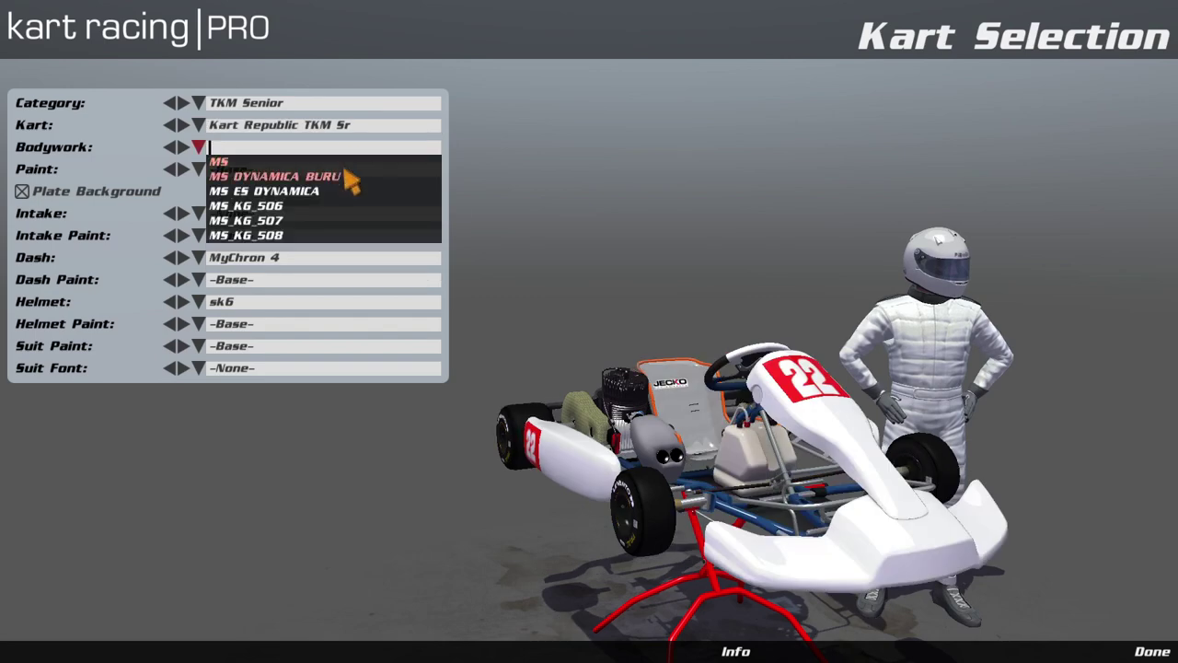
left_click(348, 241)
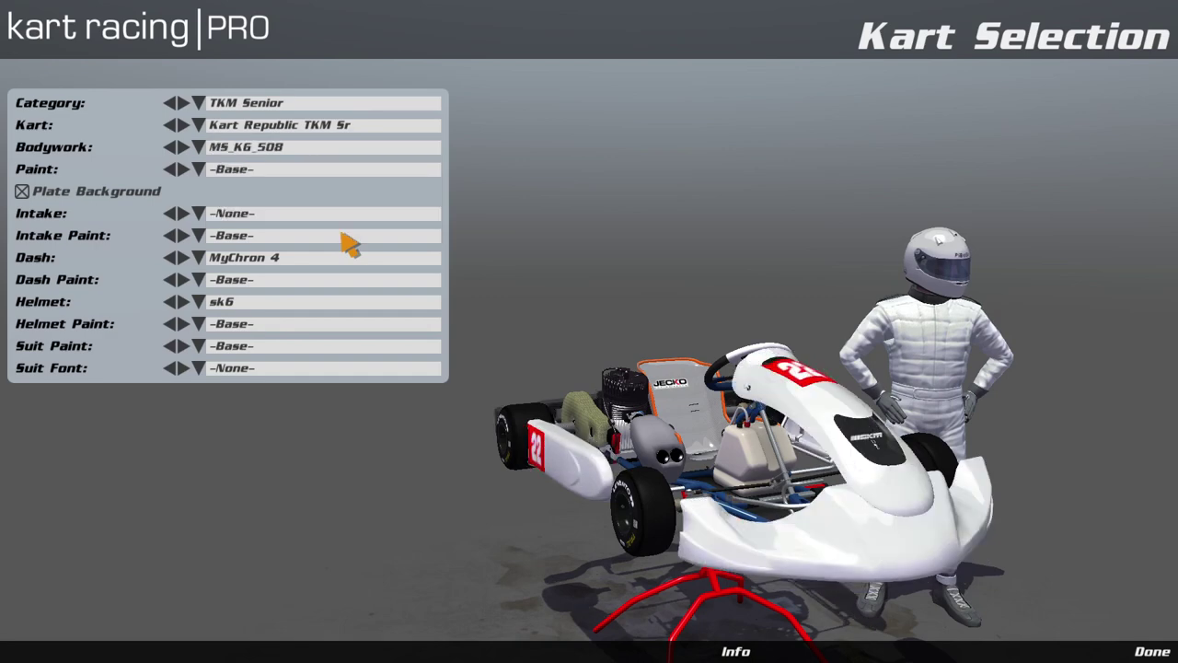
left_click(337, 172)
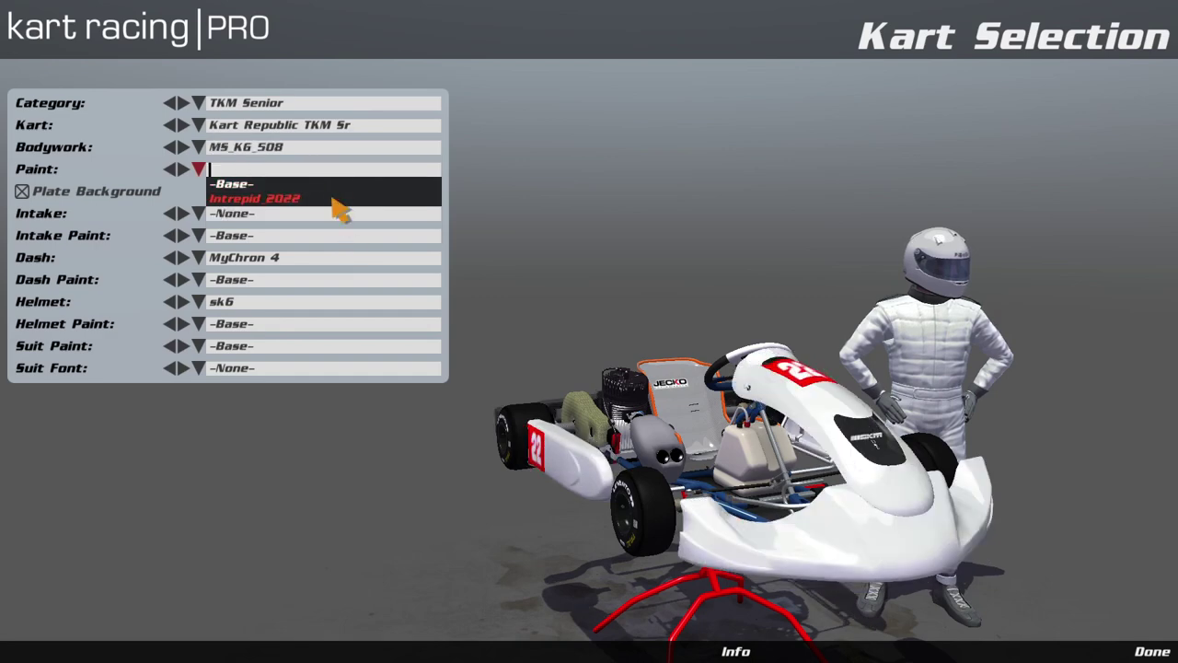
left_click(334, 200)
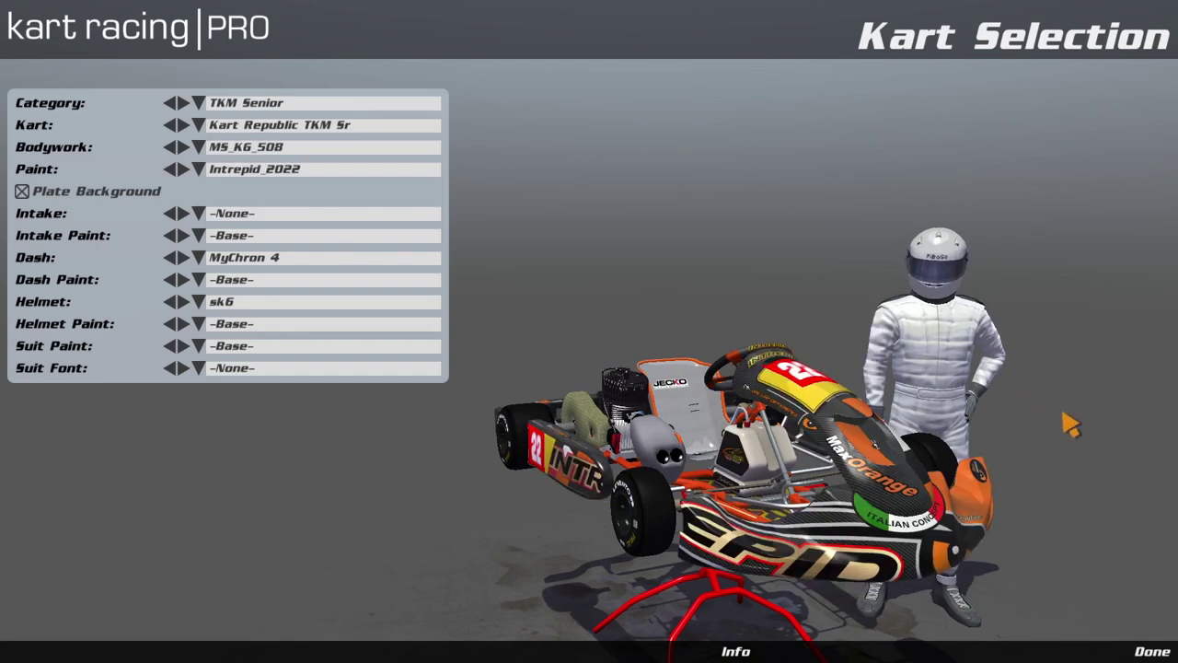